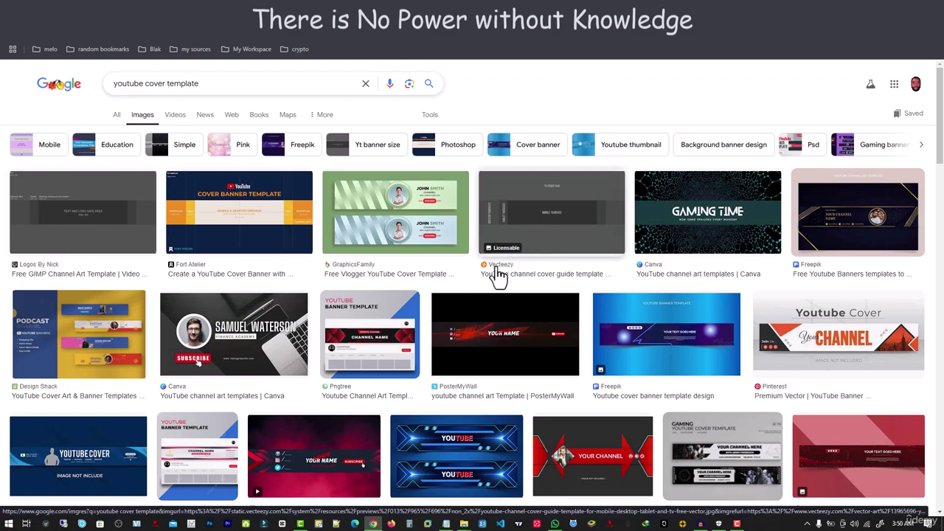
Step: Browse the image results for "youtube cover template" to compare the banner layouts and size guides
scroll(441, 315, down, 1)
scroll(435, 317, down, 3)
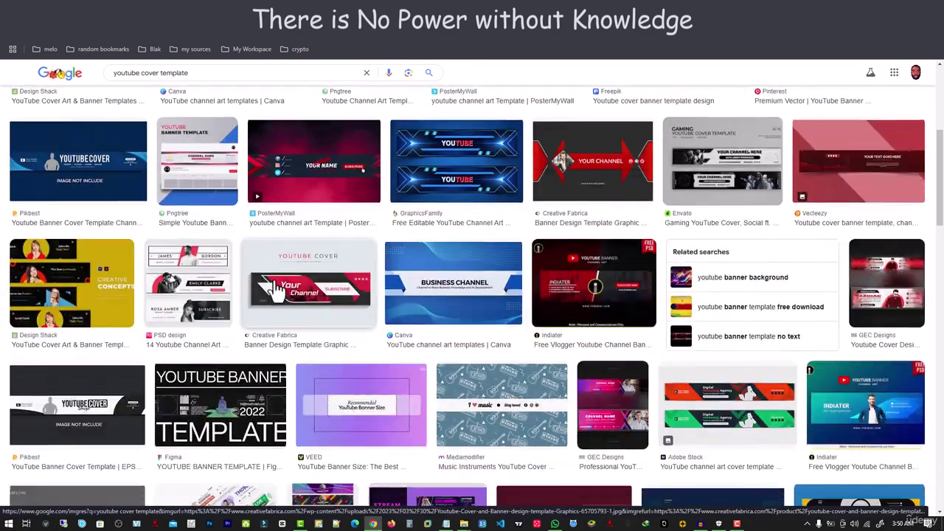
scroll(243, 273, up, 3)
scroll(221, 258, up, 1)
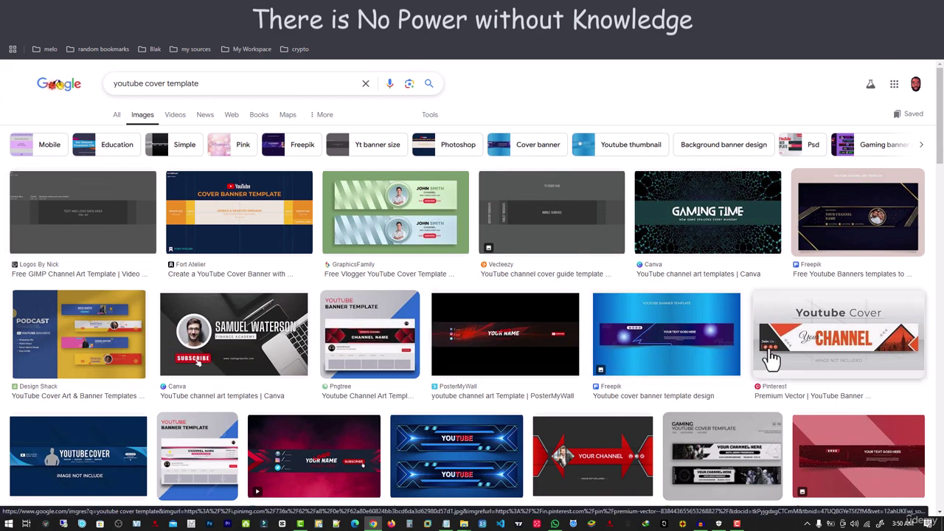
scroll(740, 365, down, 2)
scroll(740, 365, down, 3)
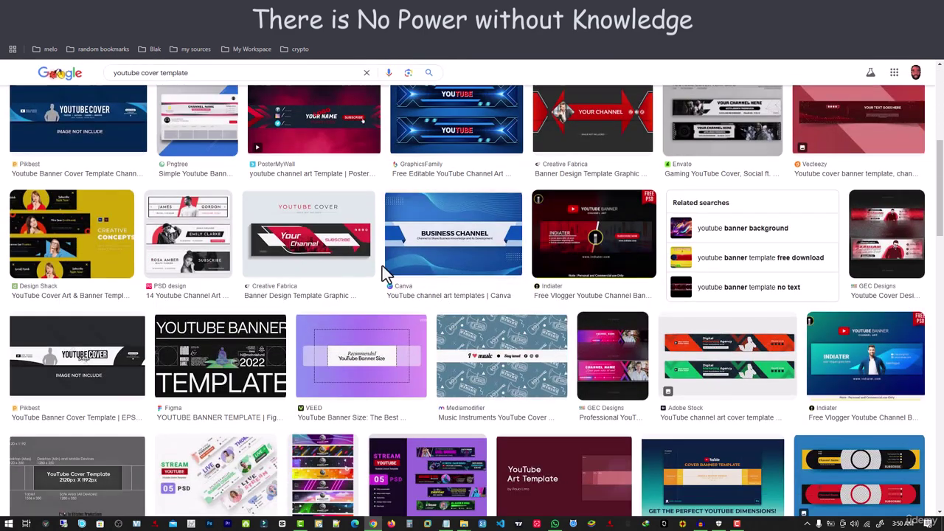
scroll(377, 329, down, 1)
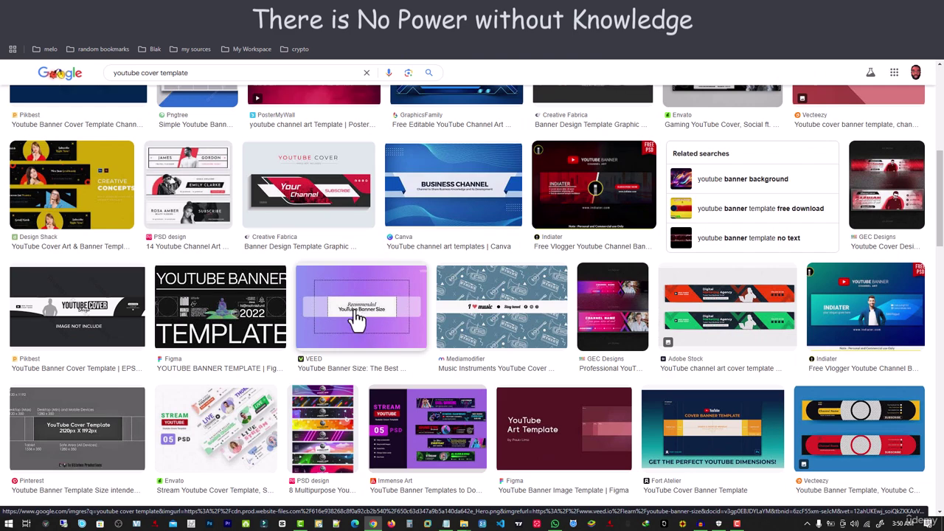
scroll(364, 324, up, 5)
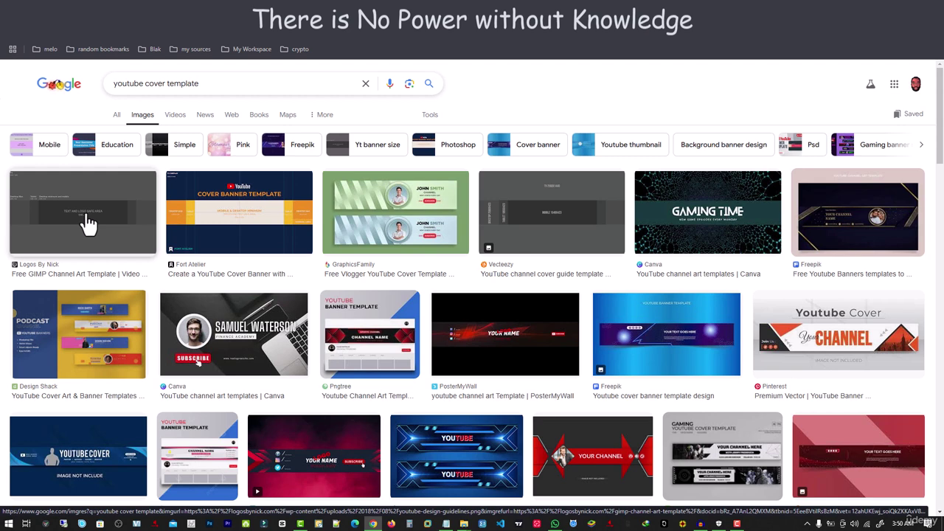
Step: Preview the Logos By Nick channel art template from the image results and copy its image
click(85, 224)
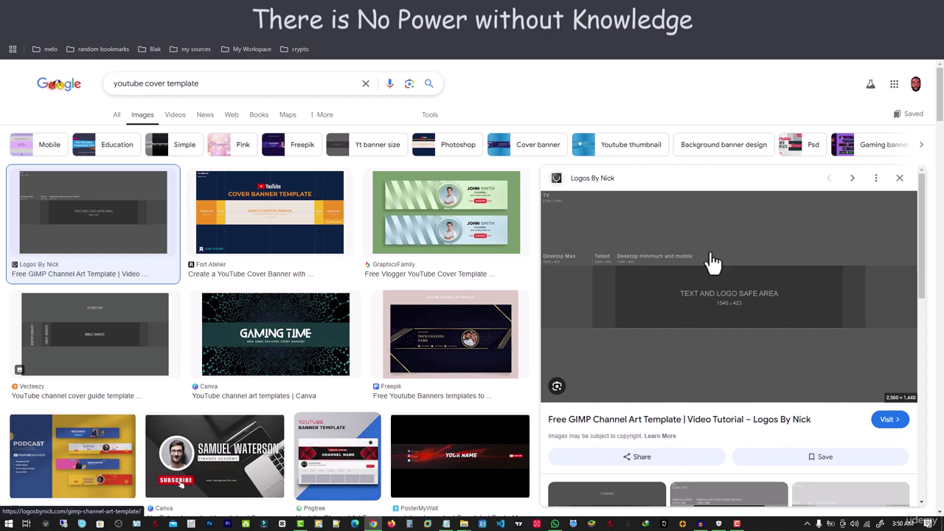
right_click(709, 270)
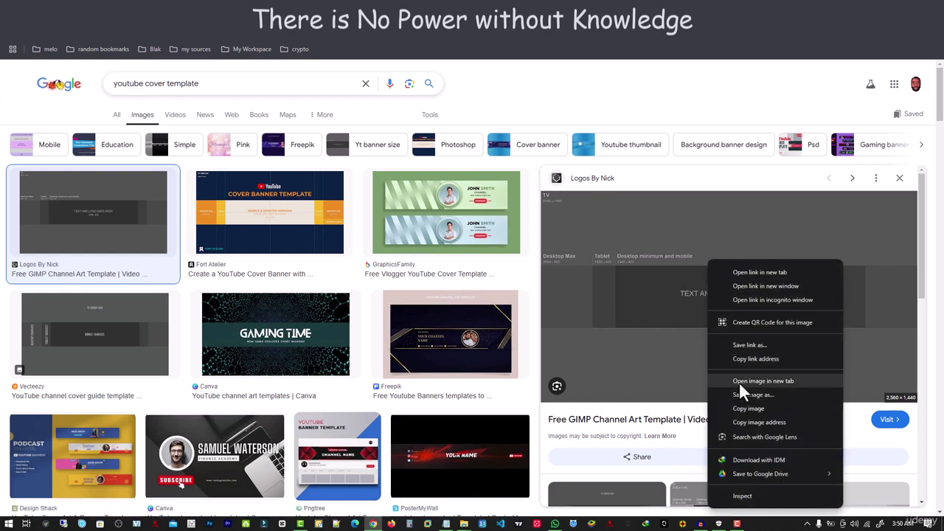
click(744, 405)
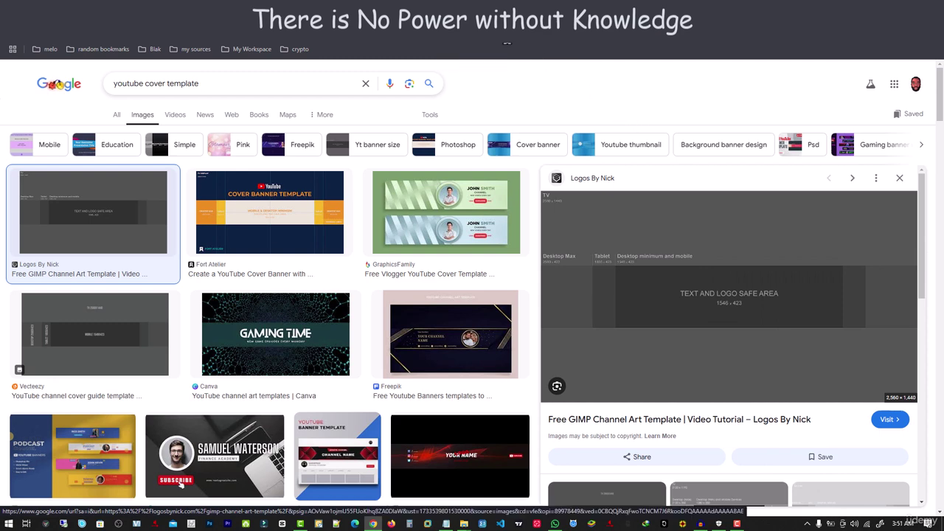
Step: Open the Canva home page in a new browser tab
click(507, 31)
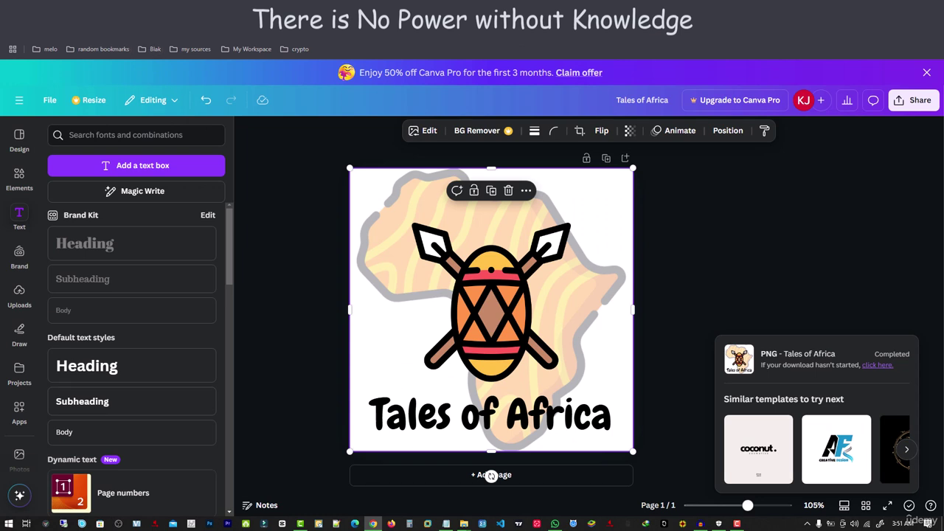
click(594, 41)
text(canva)
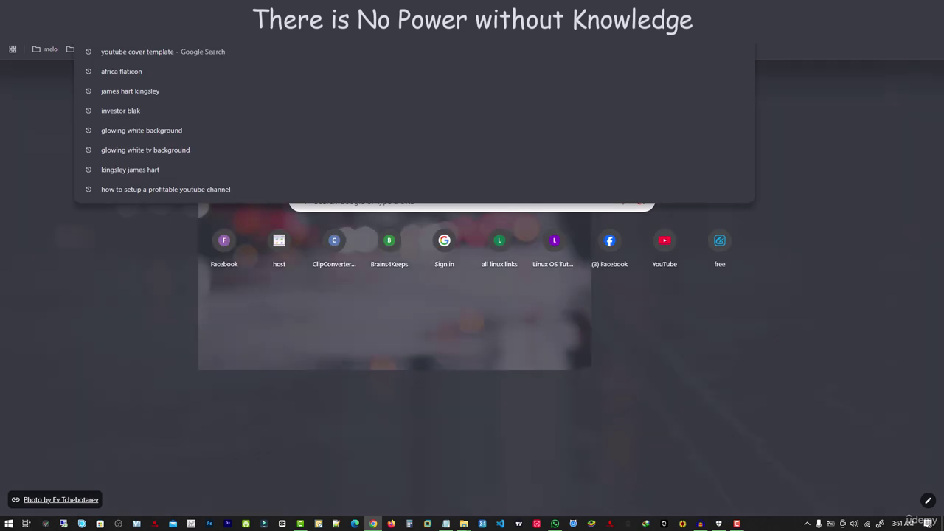
key(Return)
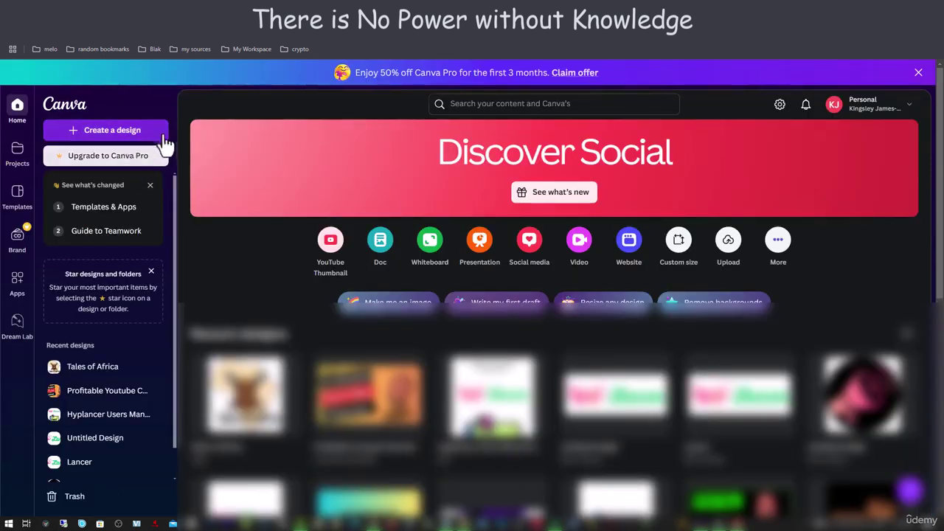
Step: Search the design types for "youtube banner" and create a blank YouTube Banner design of 2560 × 1440 px
click(122, 132)
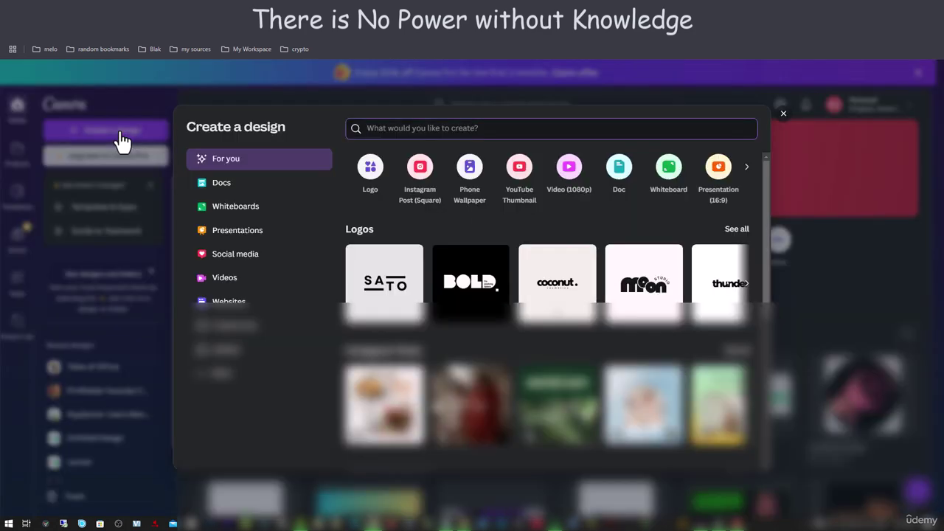
text(you)
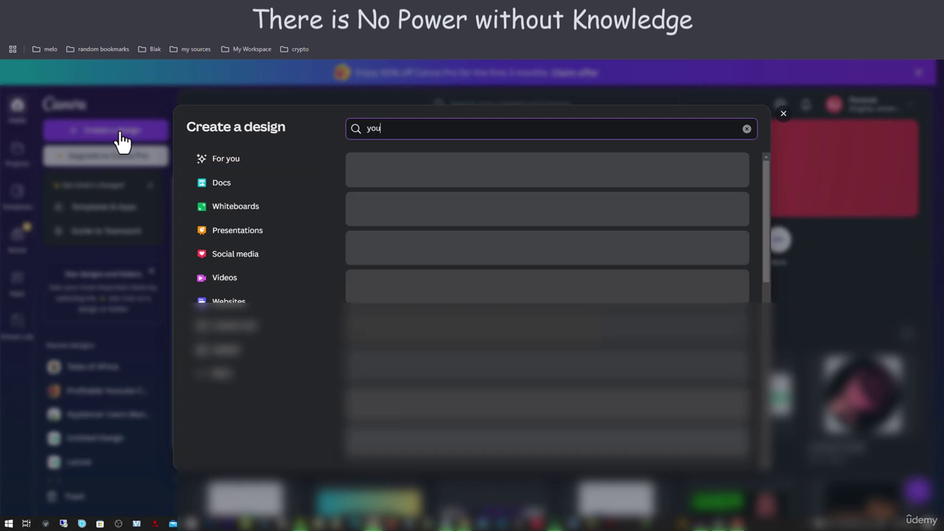
text(tube banner)
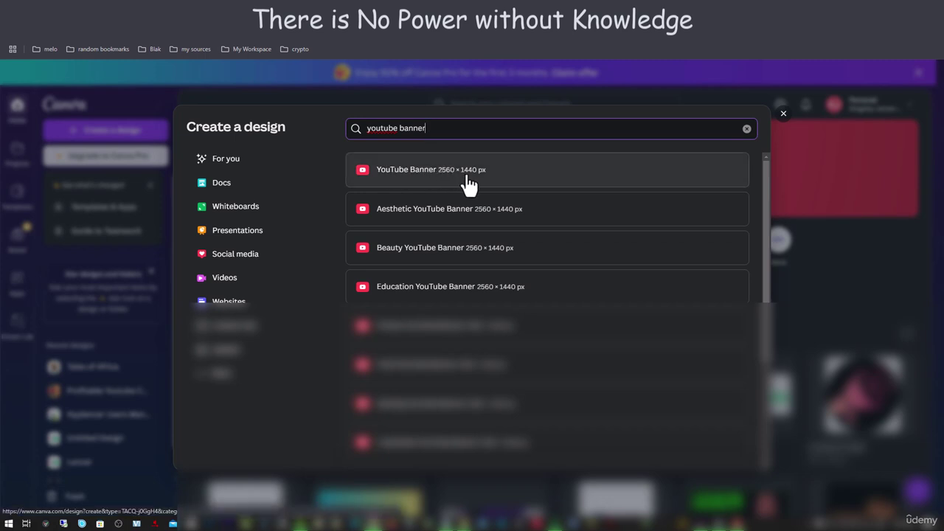
click(435, 177)
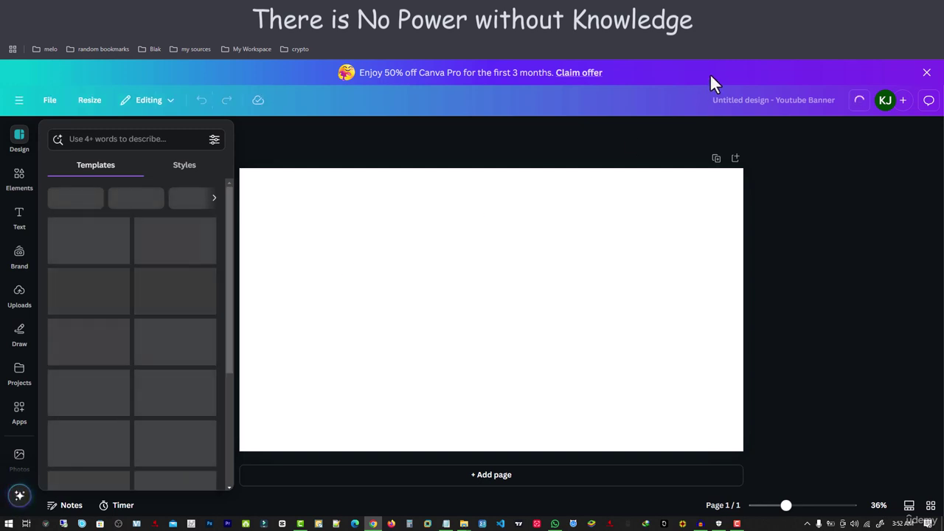
key(ctrl+Tab)
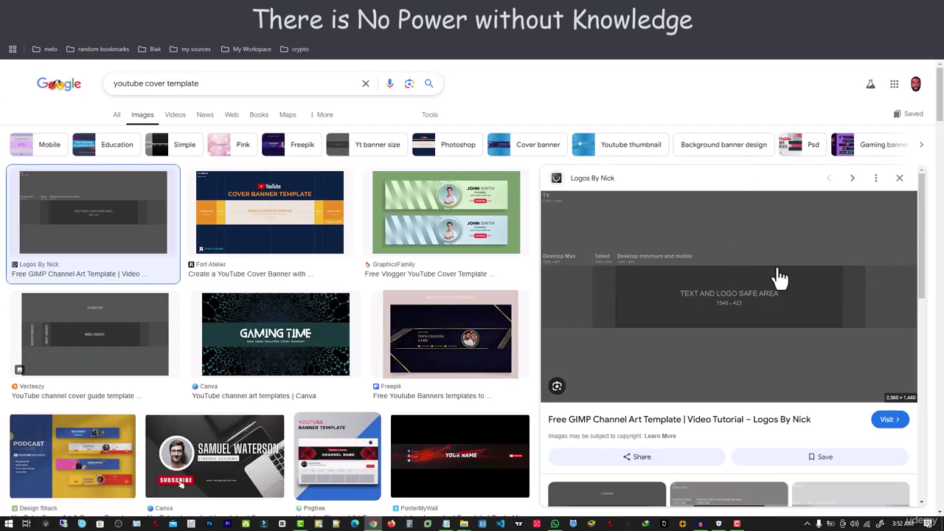
key(ctrl+Tab)
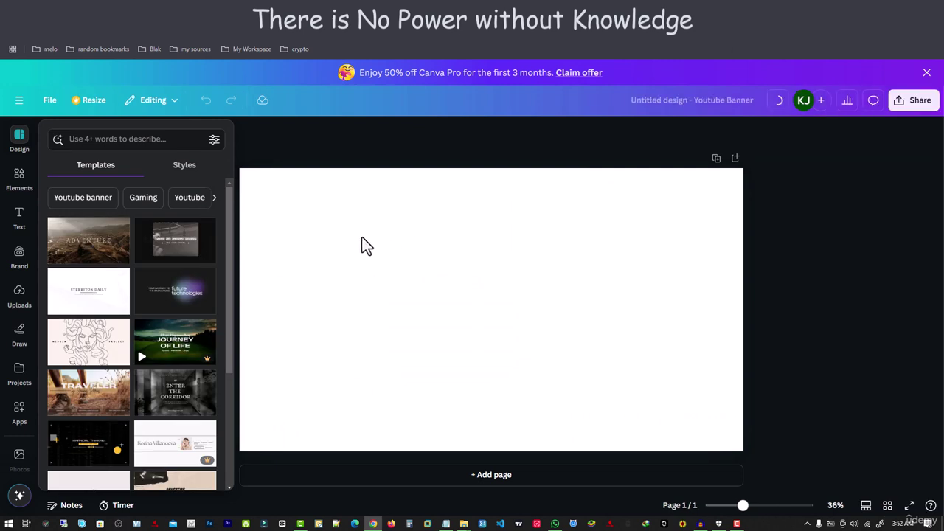
right_click(366, 237)
click(406, 275)
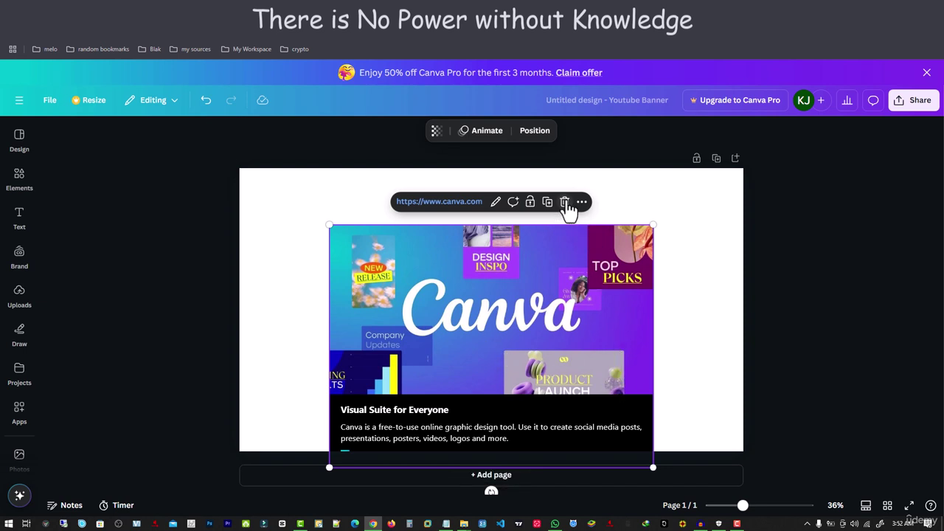
click(565, 203)
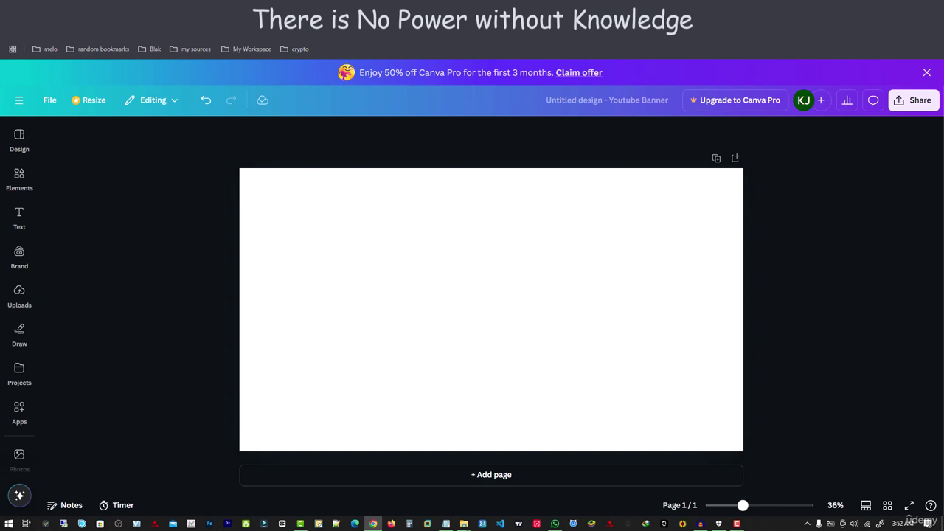
Step: Copy the Logos By Nick channel art template image from the Google results and return to the Canva banner design
key(ctrl+Tab)
right_click(734, 259)
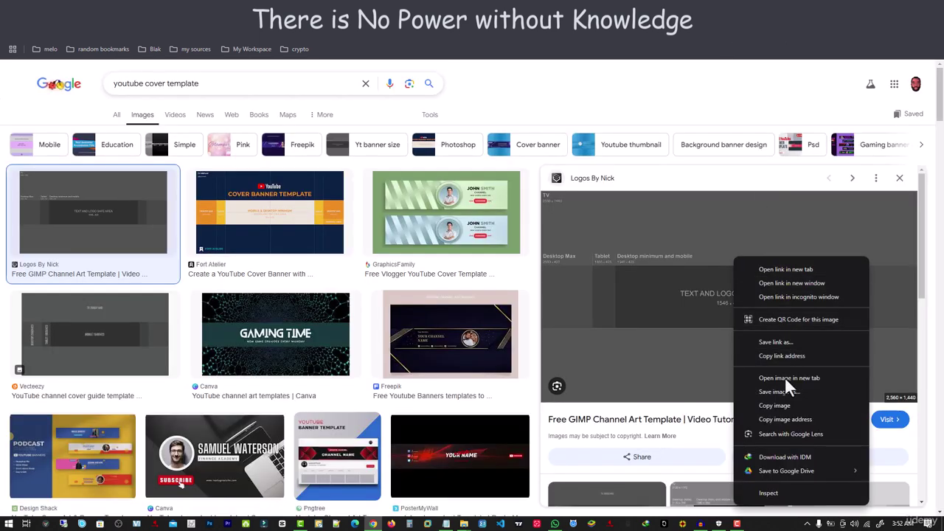
click(785, 403)
click(743, 47)
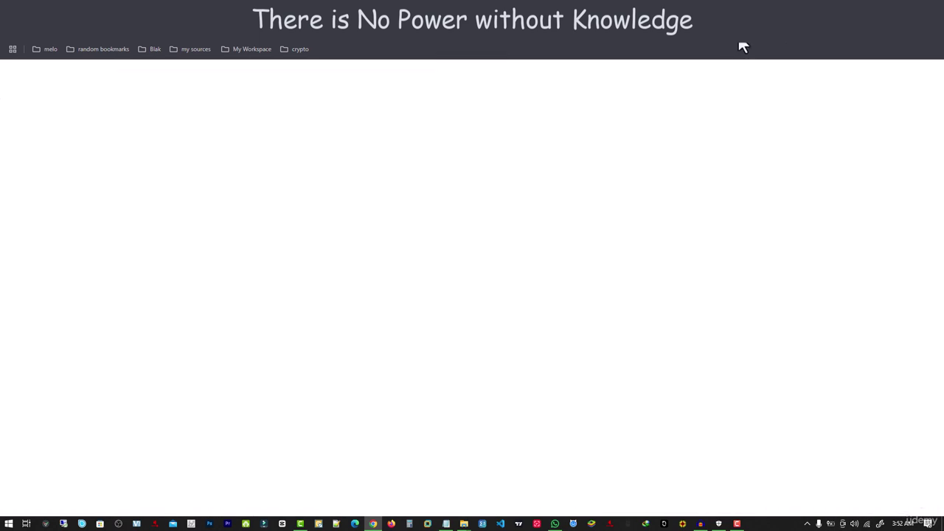
Step: Paste the template image onto the blank banner page and enlarge it to fill the whole page
right_click(354, 245)
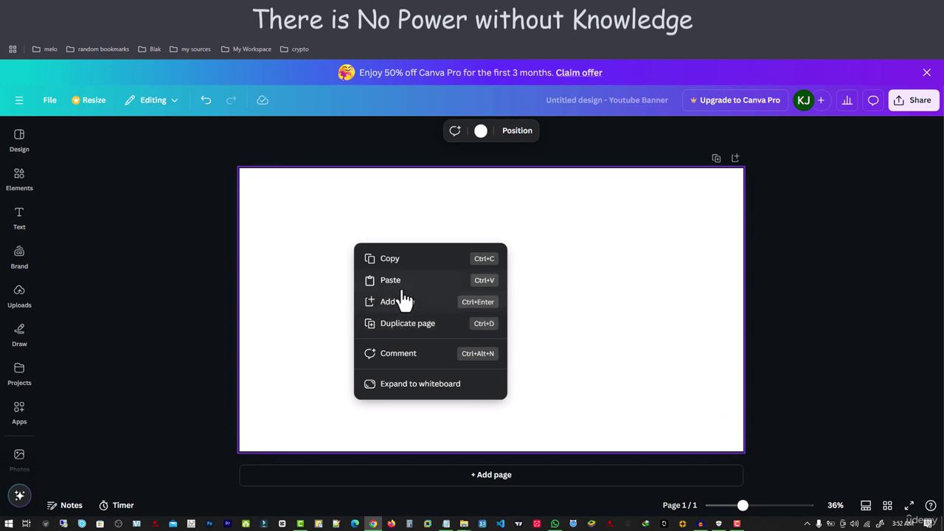
click(404, 281)
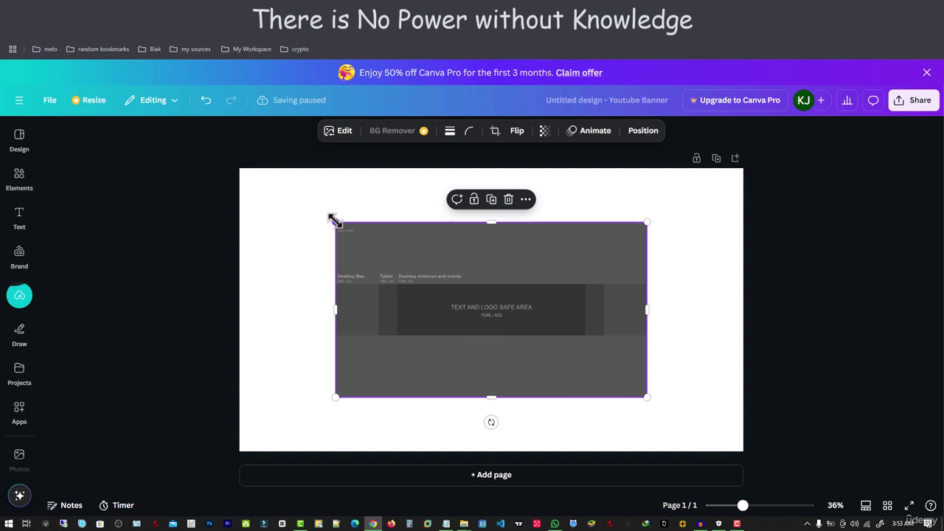
drag(335, 221, 239, 168)
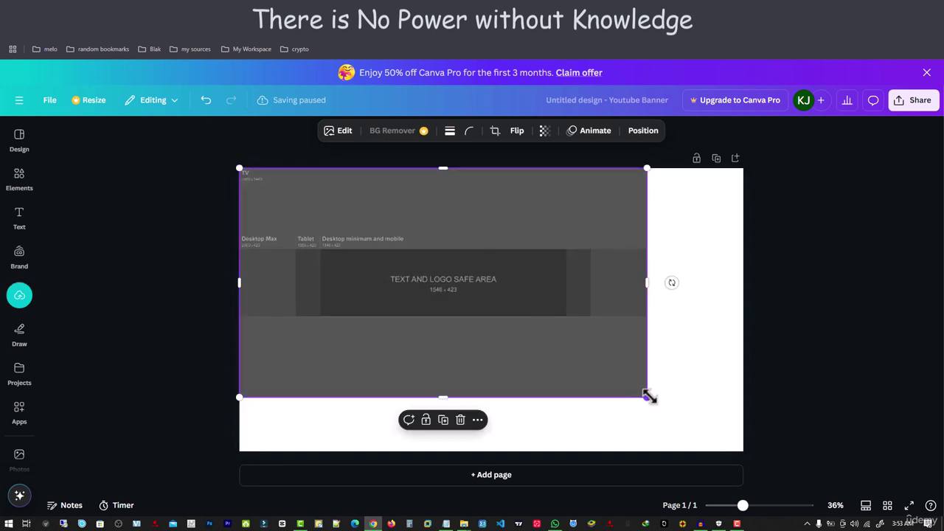
drag(648, 396, 739, 459)
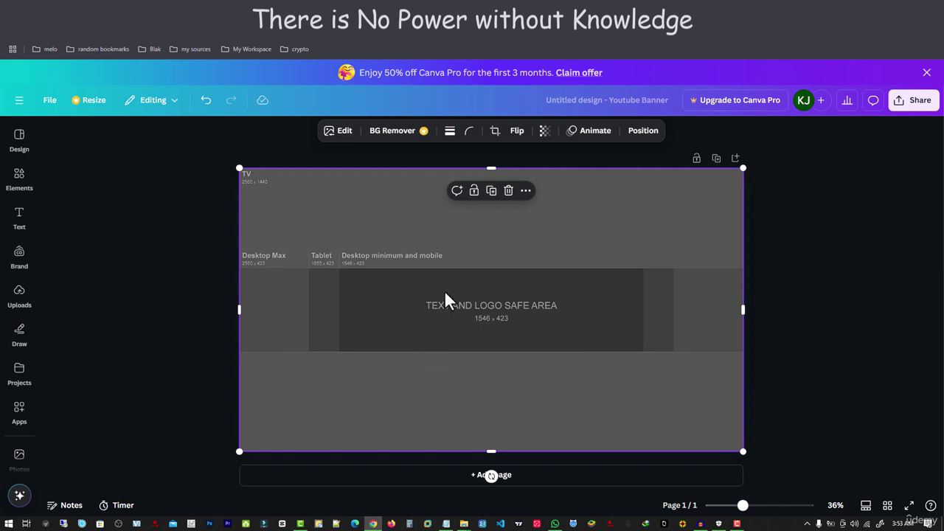
Step: Set the template image's transparency to 76
click(548, 132)
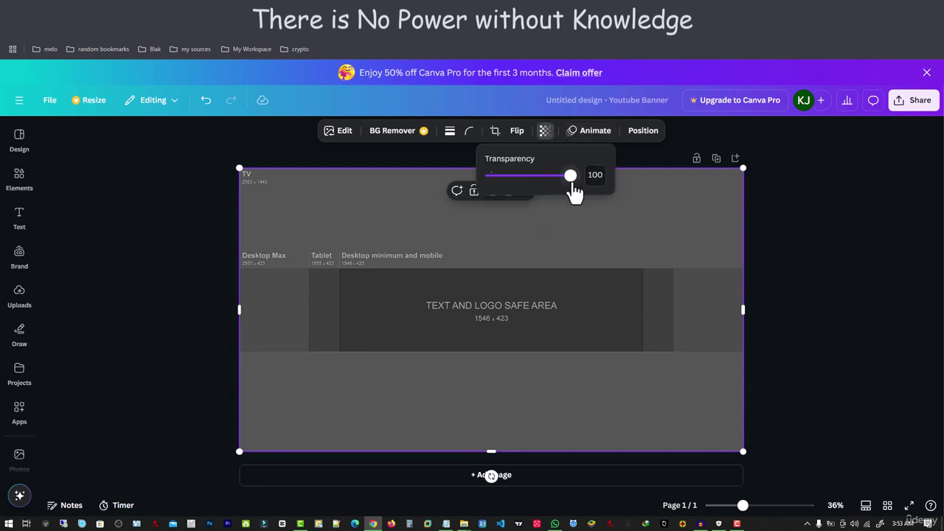
drag(571, 186, 552, 185)
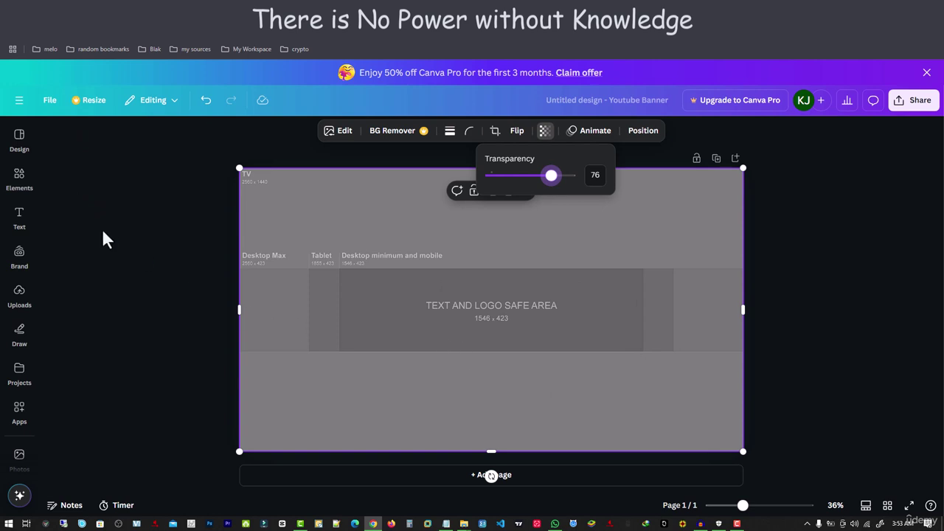
Step: Add a rounded square shape and stretch it horizontally to cover the template's text and logo safe area
click(9, 181)
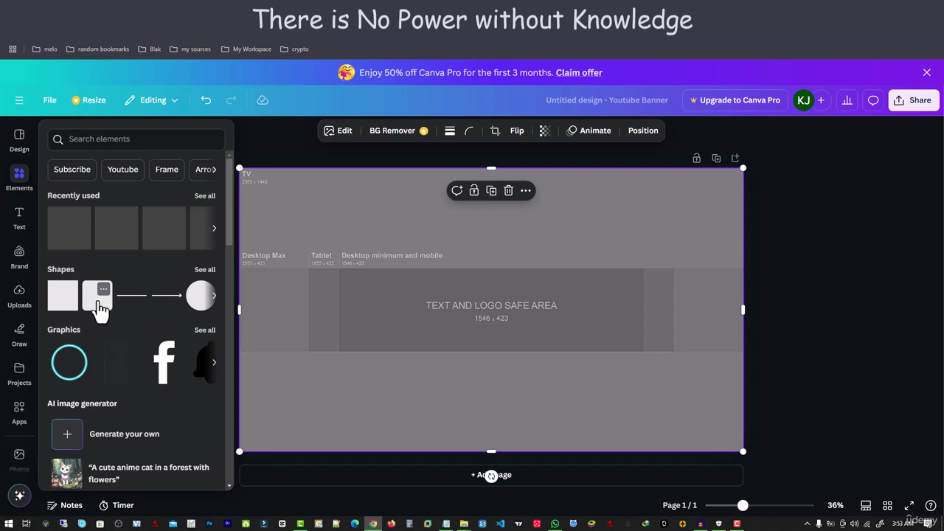
click(99, 297)
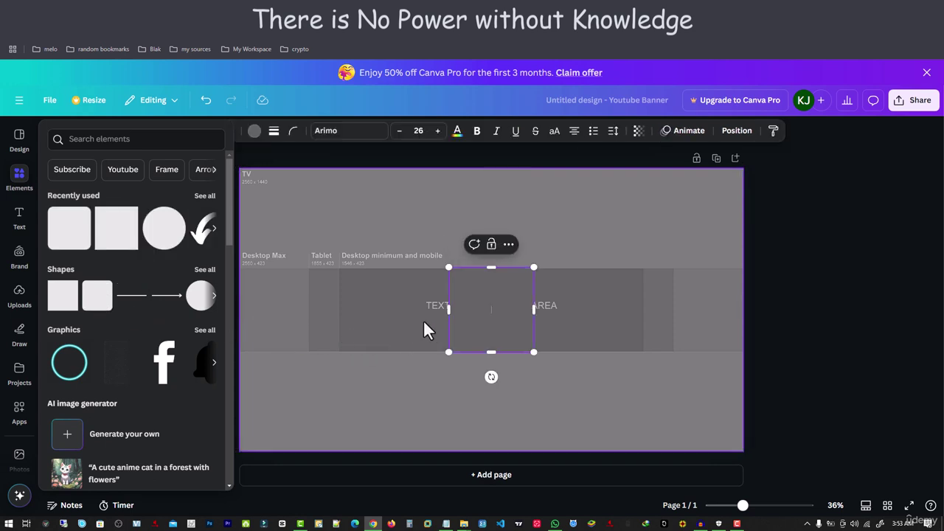
click(450, 310)
drag(448, 309, 341, 293)
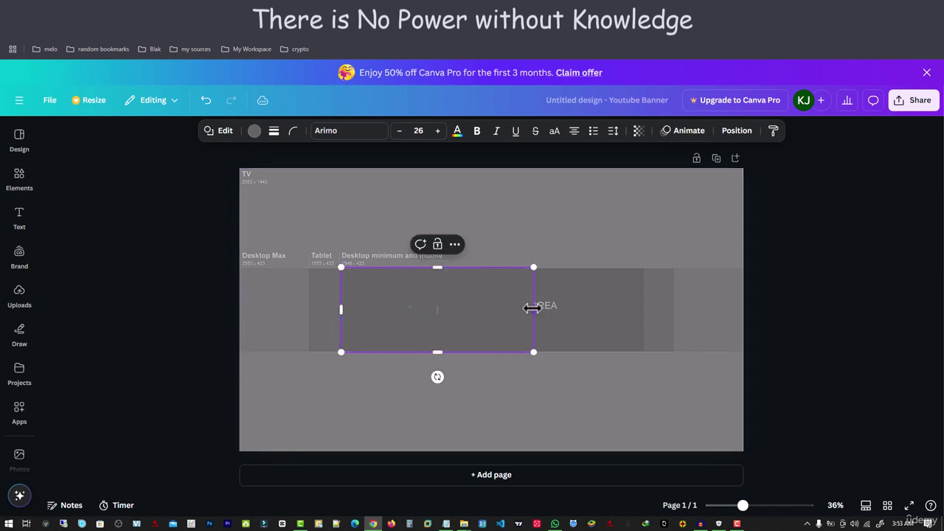
drag(535, 309, 643, 310)
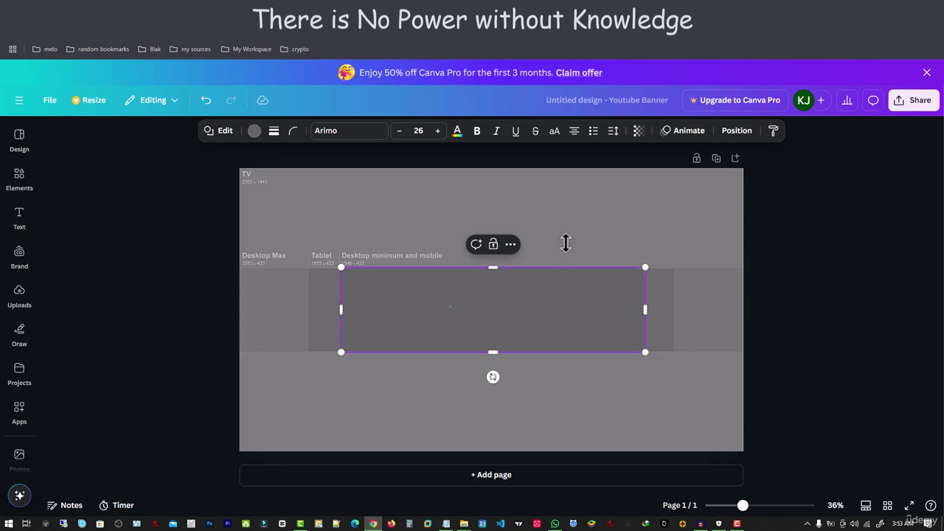
Step: Make the rounded shape partly see-through and set the template image's transparency to 100
click(639, 133)
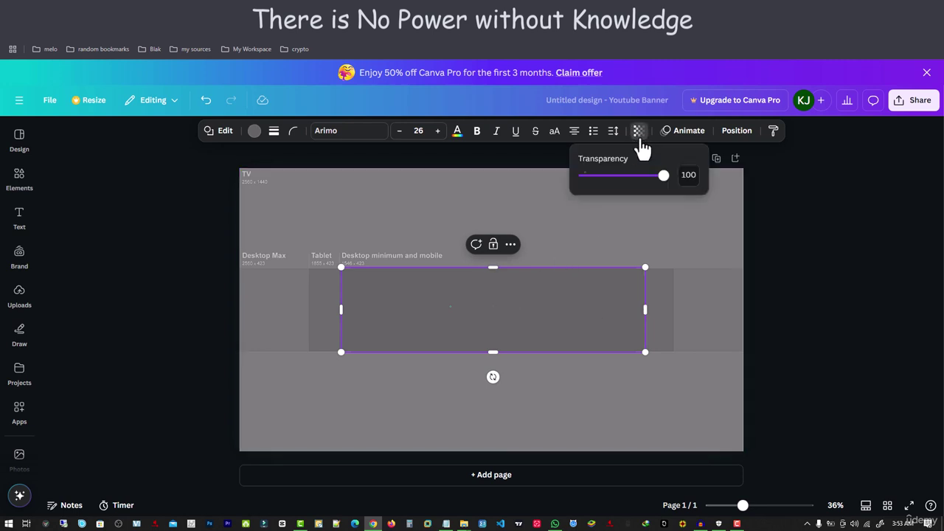
drag(664, 177, 615, 182)
click(525, 189)
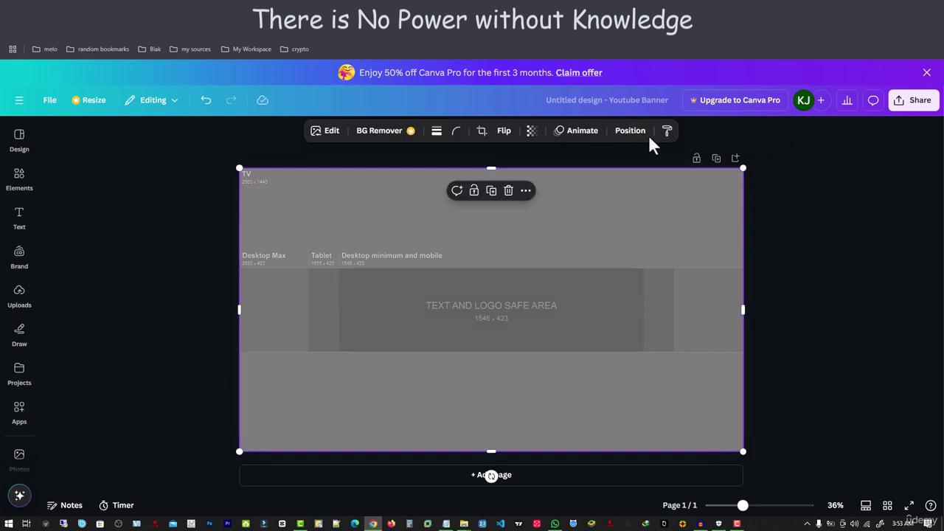
click(532, 131)
drag(544, 184, 600, 186)
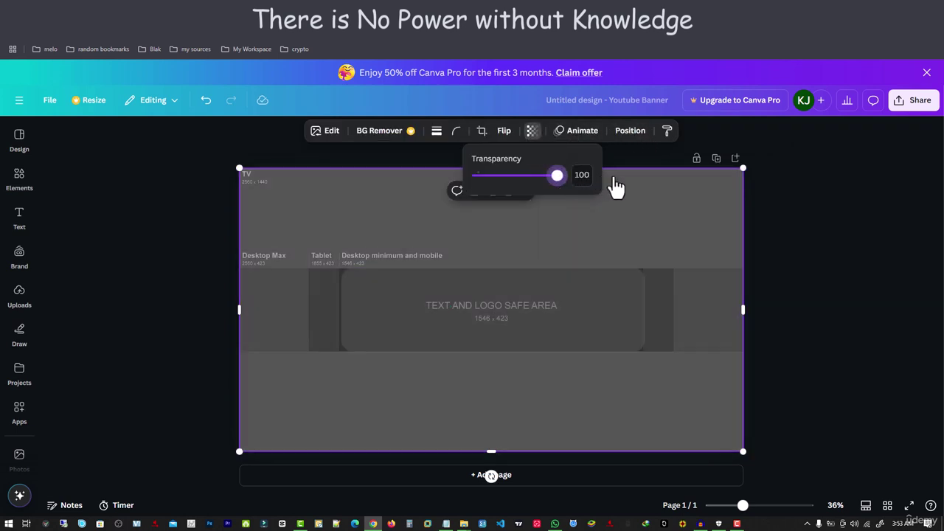
Step: Recolor the rounded safe-area shape red and widen it rightward to the outer edge of the template's tablet area
click(572, 309)
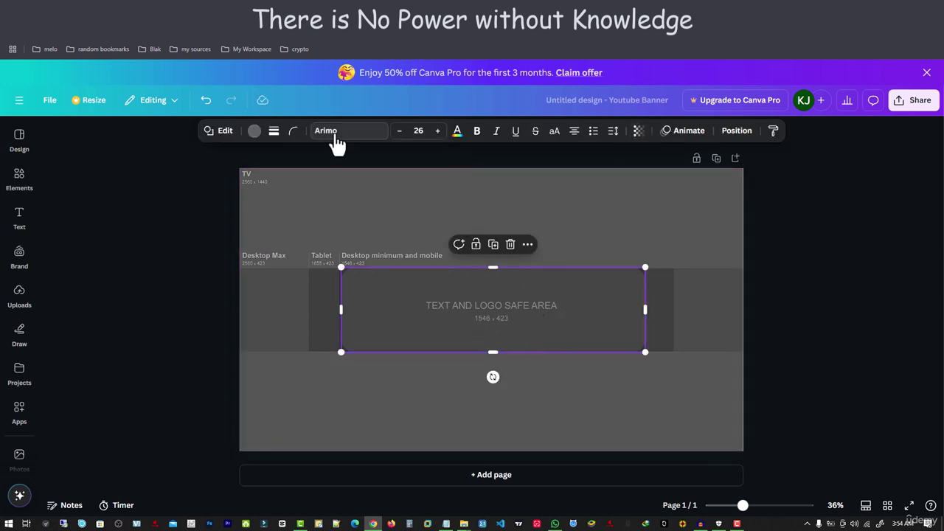
click(256, 132)
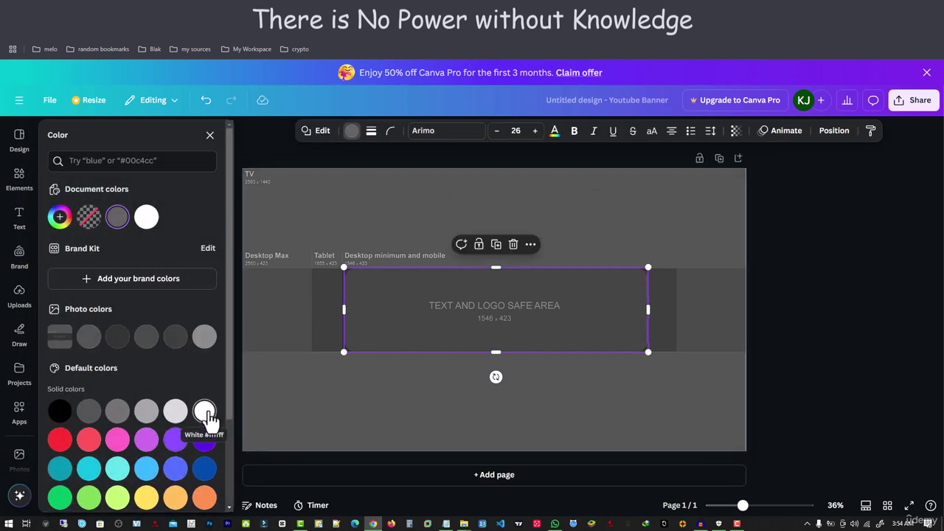
click(210, 415)
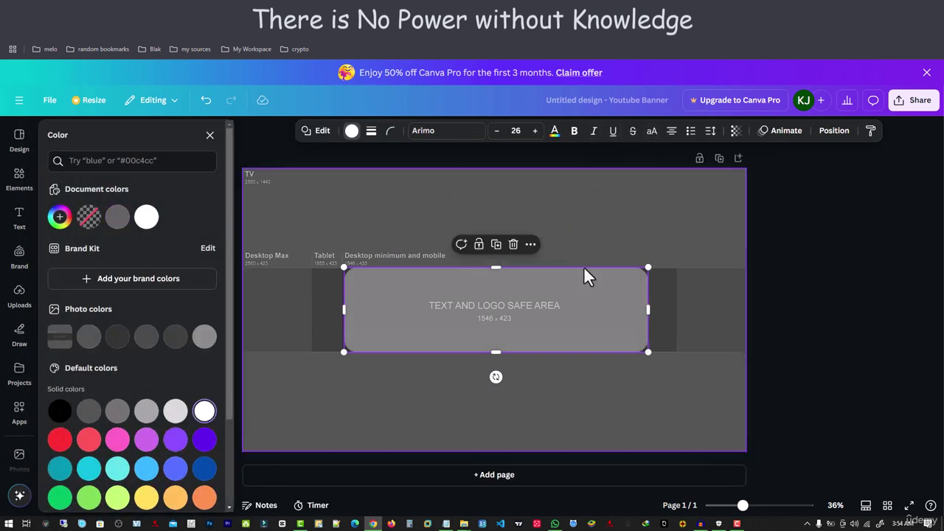
click(61, 441)
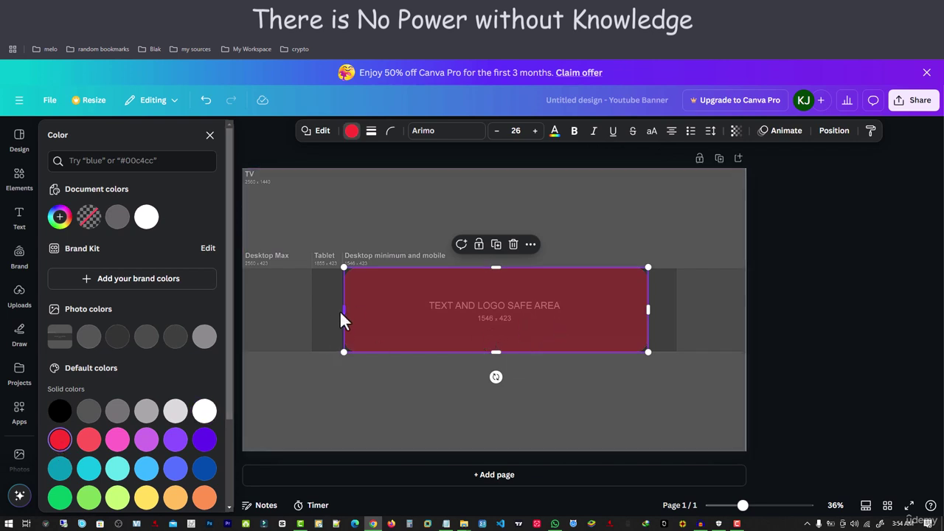
mouse_move(343, 309)
mouse_down()
mouse_move(362, 314)
mouse_move(341, 310)
mouse_up()
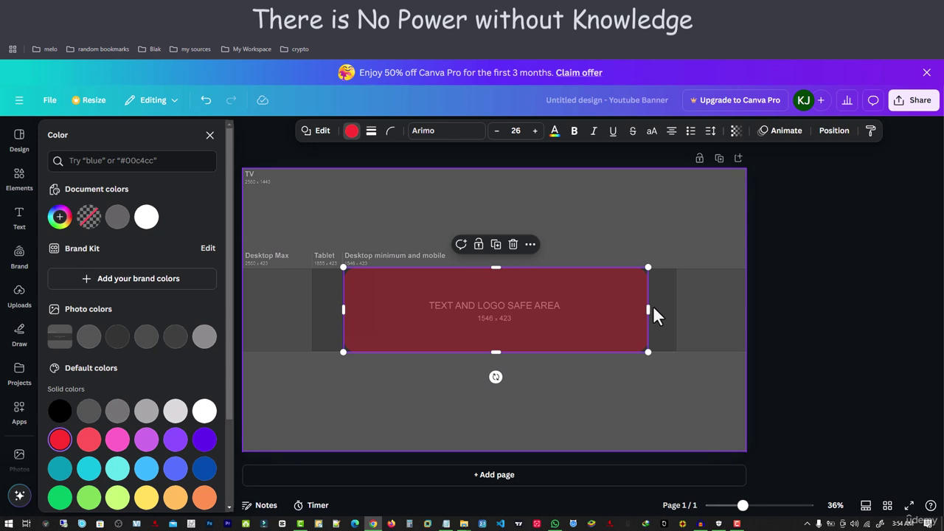
drag(651, 310, 675, 315)
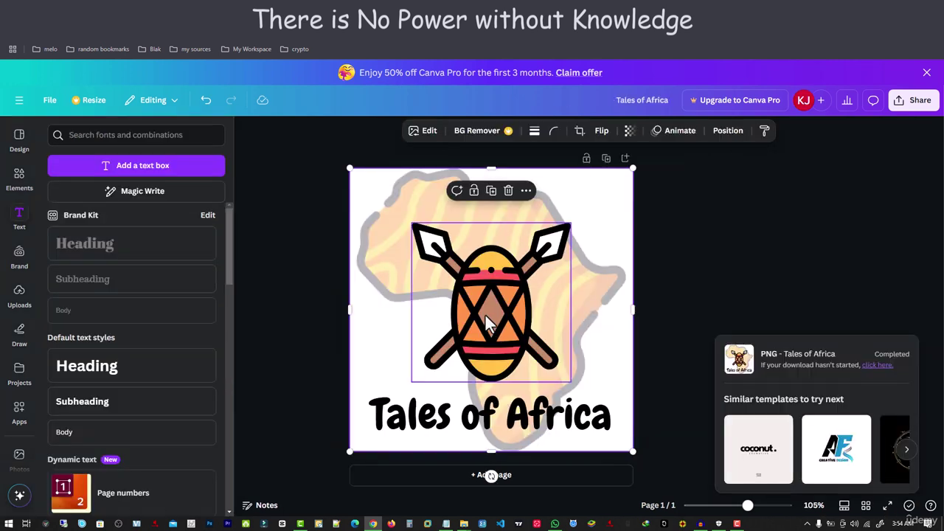
Step: Copy the drum-and-spears graphic from the Tales of Africa logo design and paste it into the YouTube banner
click(486, 317)
right_click(486, 315)
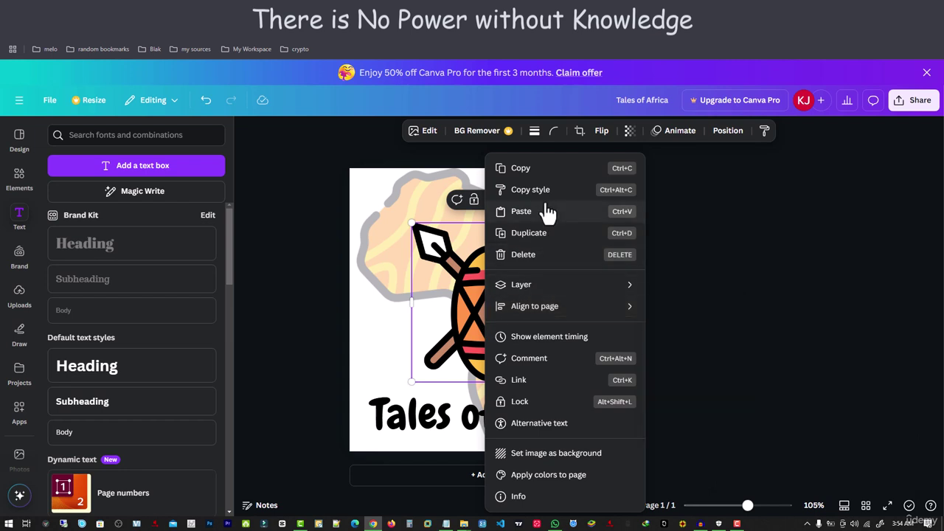
click(540, 169)
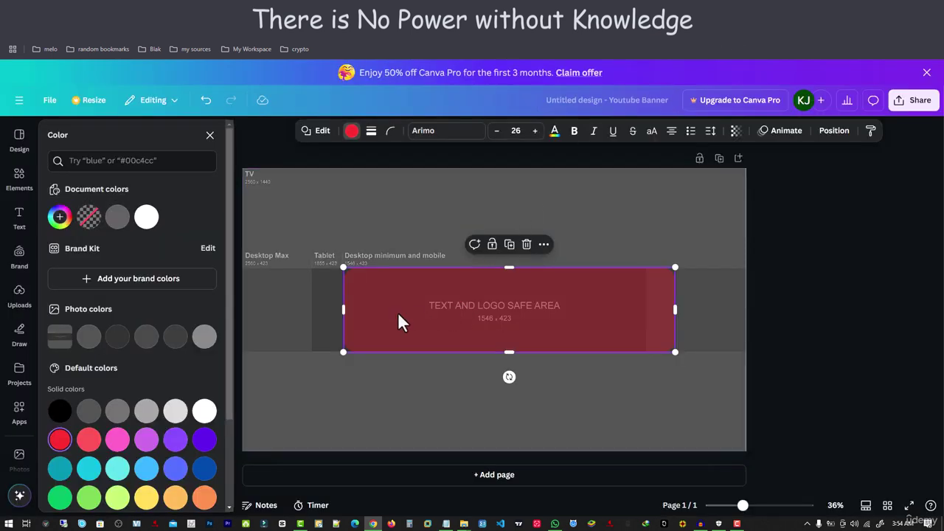
right_click(397, 312)
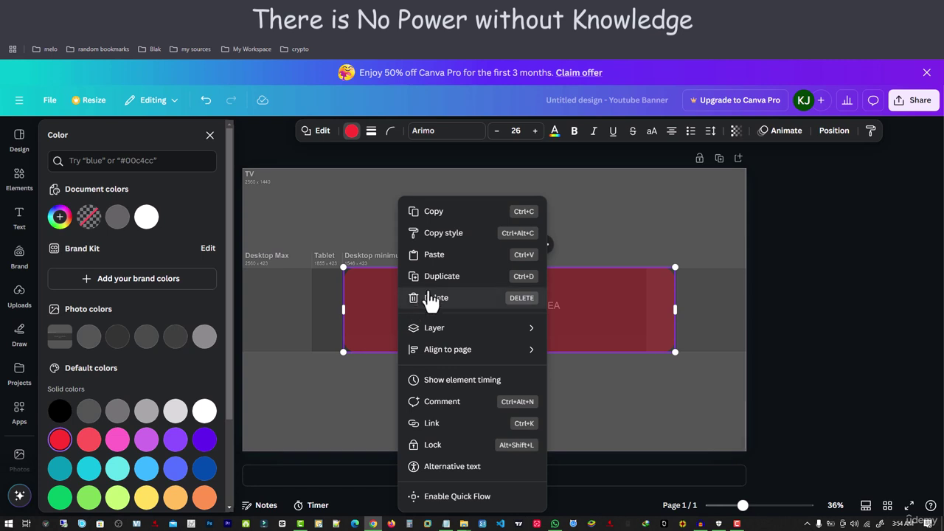
click(360, 322)
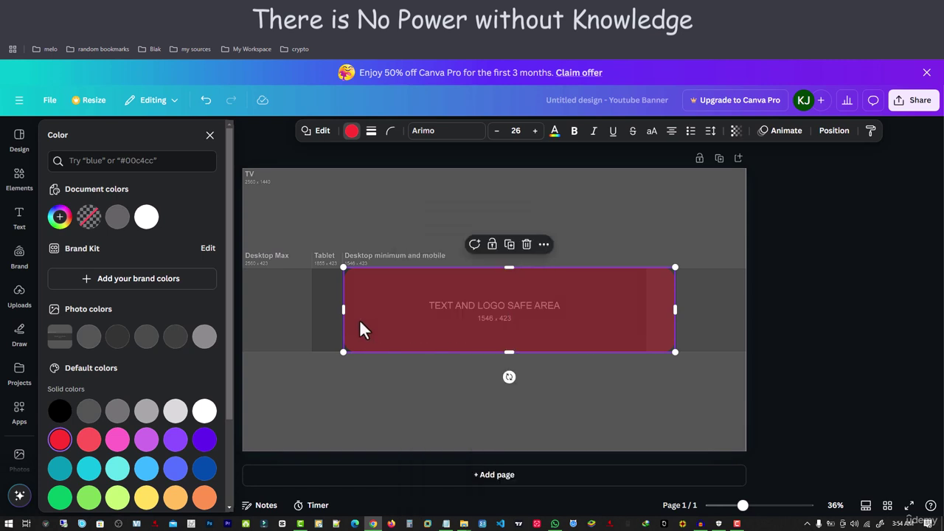
click(390, 314)
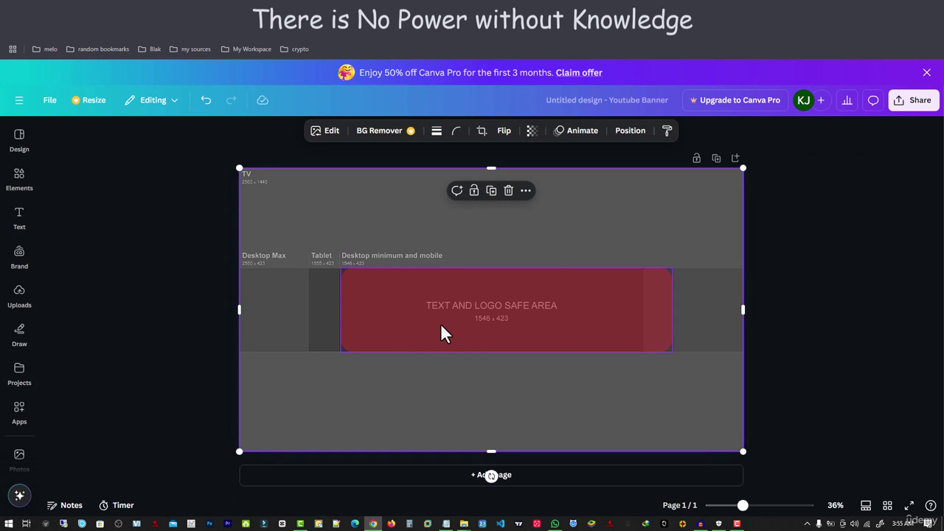
key(ctrl+v)
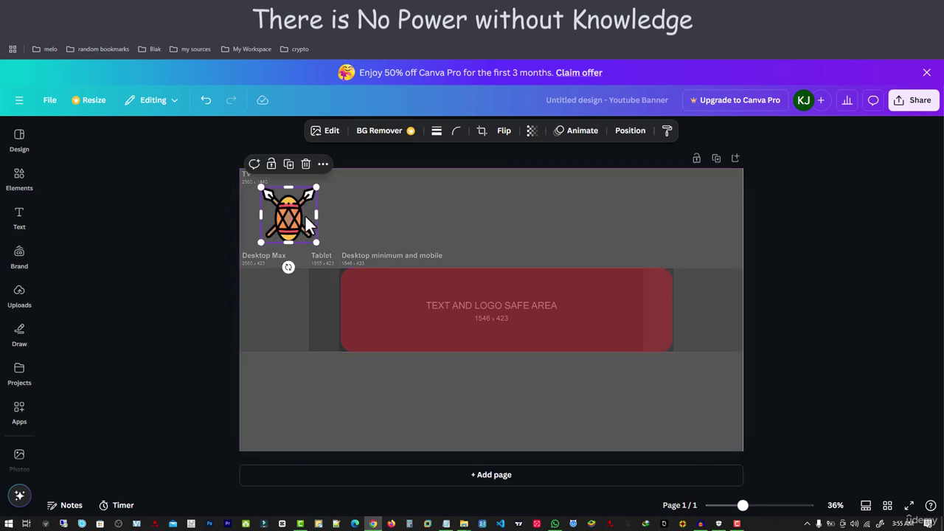
Step: Enlarge the drum graphic to about 306 × 306 and place it just right of center inside the red shape
drag(308, 221, 416, 279)
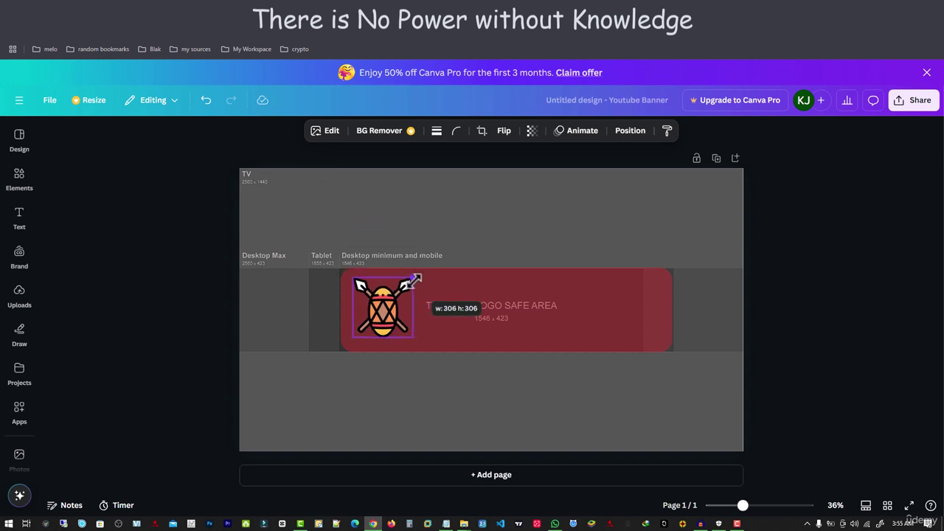
drag(415, 279, 416, 279)
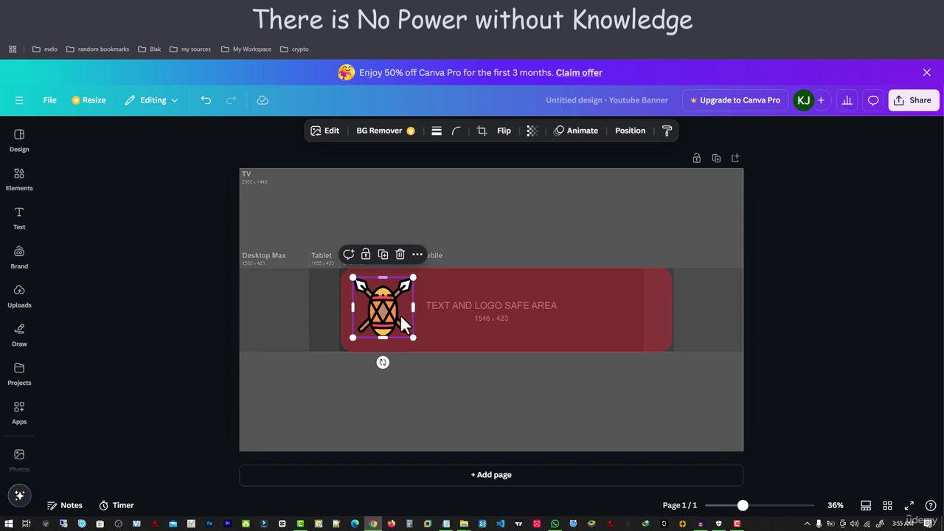
drag(394, 302, 532, 310)
Step: Copy the "Tales of Africa" title from the logo design into the banner and place it beside the drum graphic
click(28, 216)
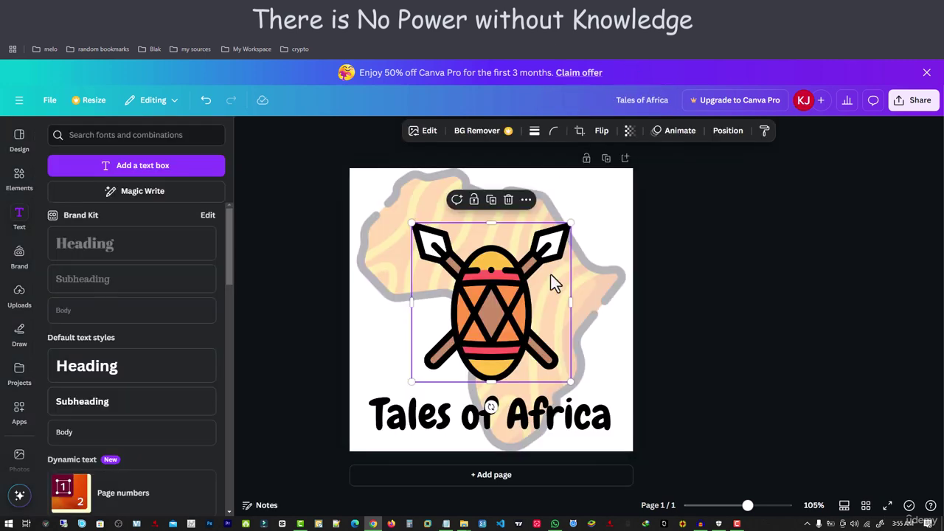
click(472, 428)
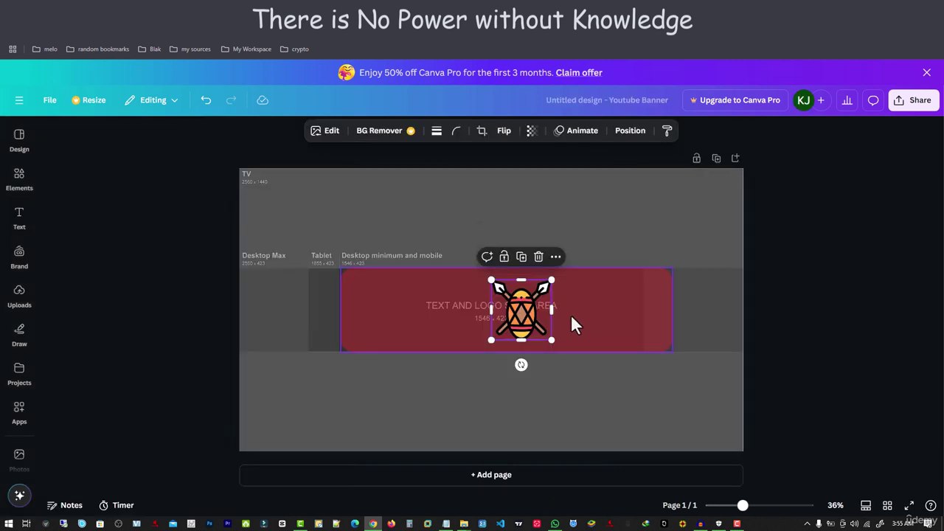
click(572, 315)
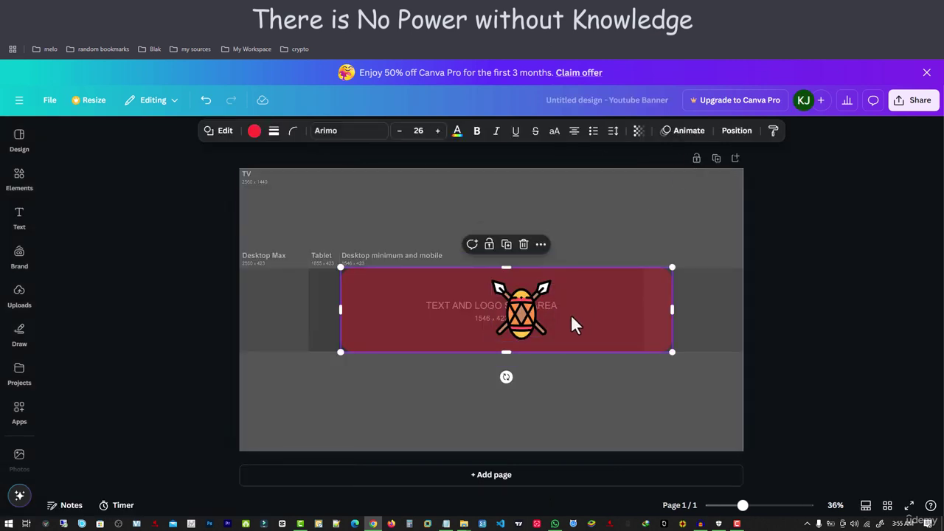
key(ctrl+v)
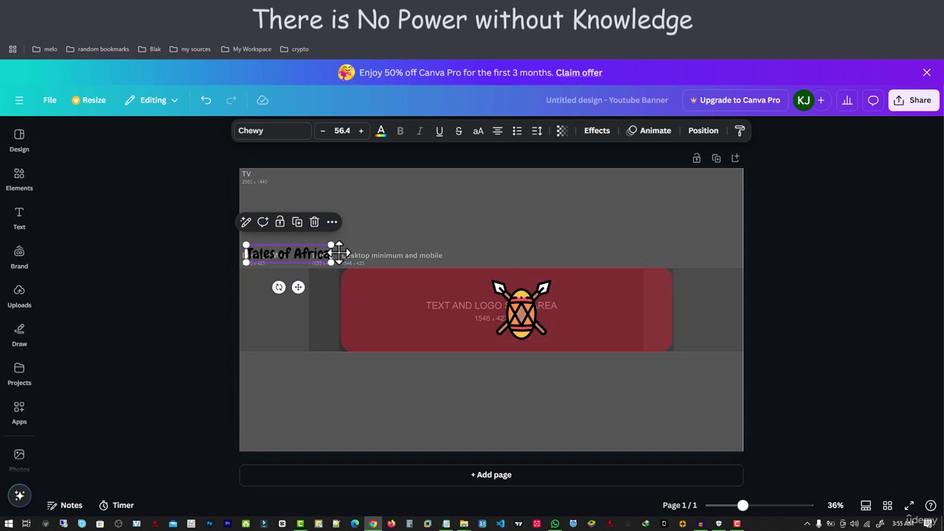
drag(315, 250, 608, 308)
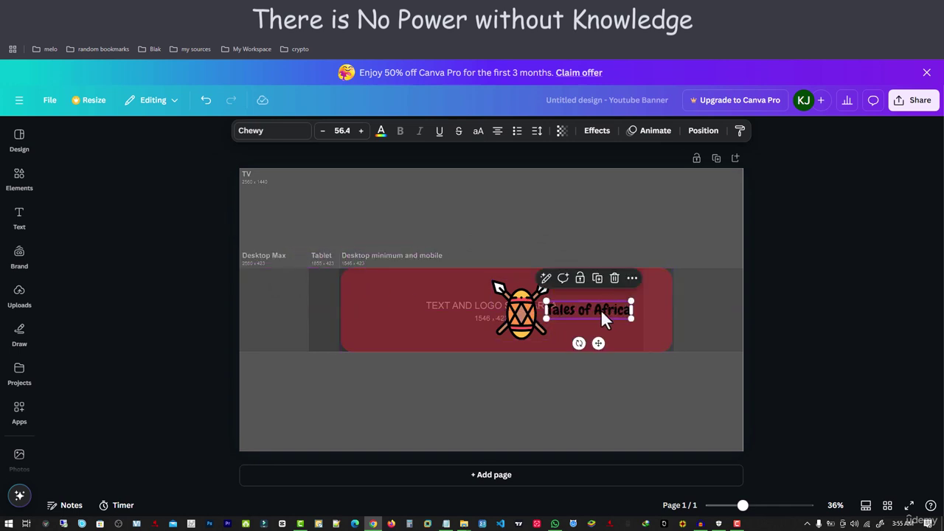
Step: Shorten the pasted title to "frica" and enlarge it to font size 189 beside the drum graphic
double_click(600, 309)
key(ctrl+c)
click(601, 310)
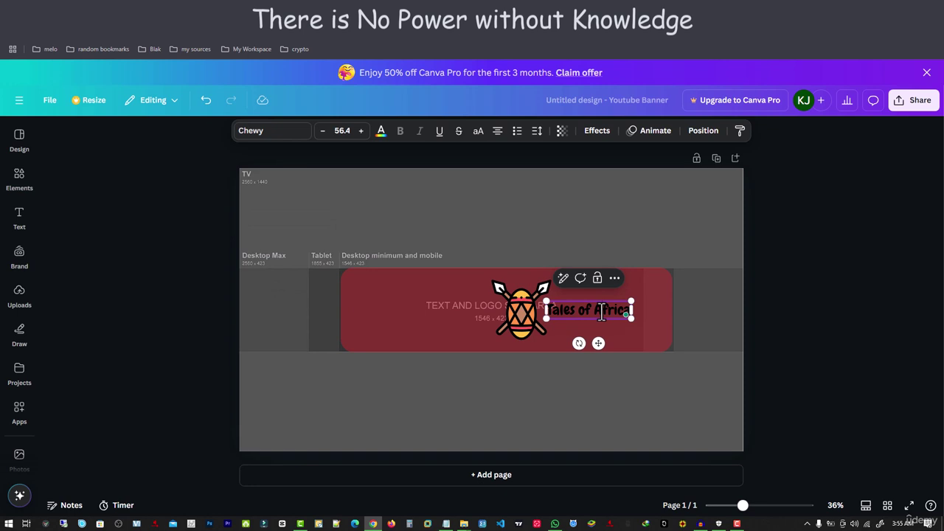
key(BackSpace)
key(BackSpace)
key(BackSpace)
key(BackSpace)
key(BackSpace)
key(BackSpace)
key(BackSpace)
key(BackSpace)
key(BackSpace)
key(BackSpace)
drag(546, 310, 539, 350)
drag(631, 296, 661, 264)
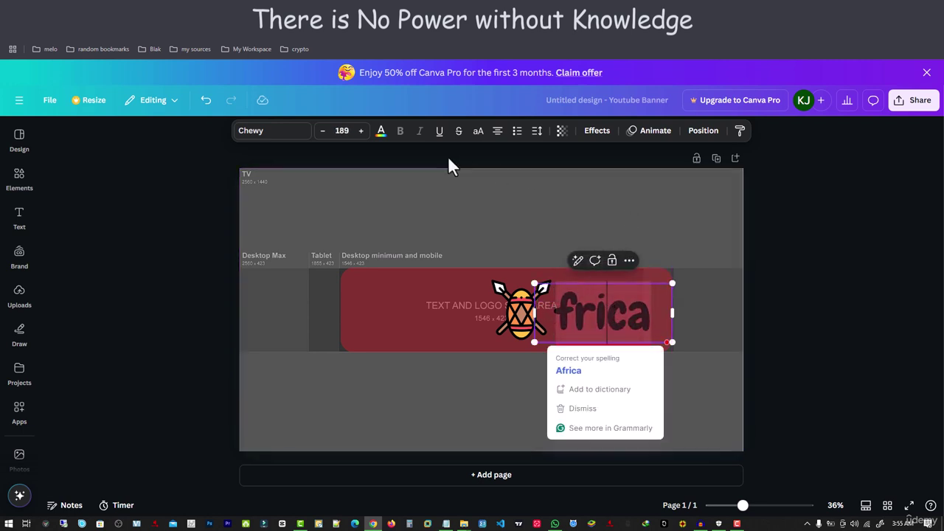
Step: Color the "frica" text white and move the drum graphic up against it to stand in for the letter A
click(382, 134)
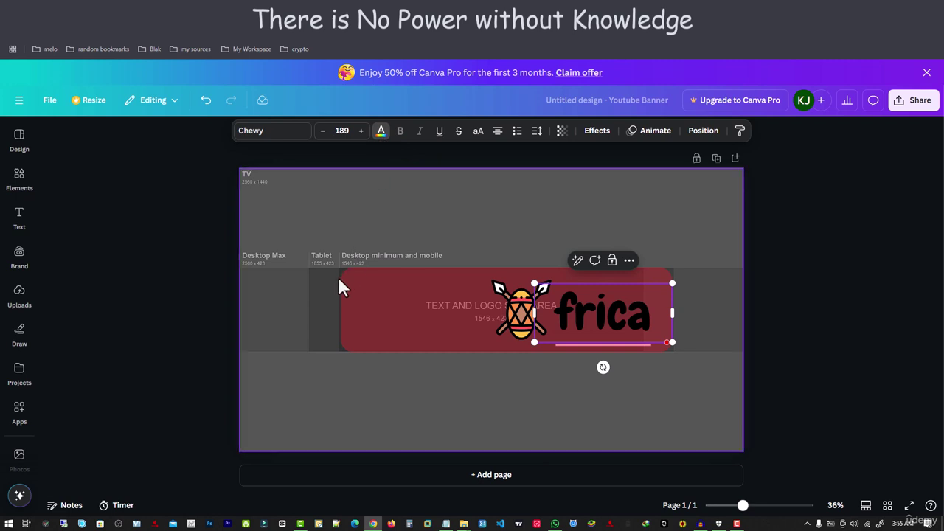
click(147, 218)
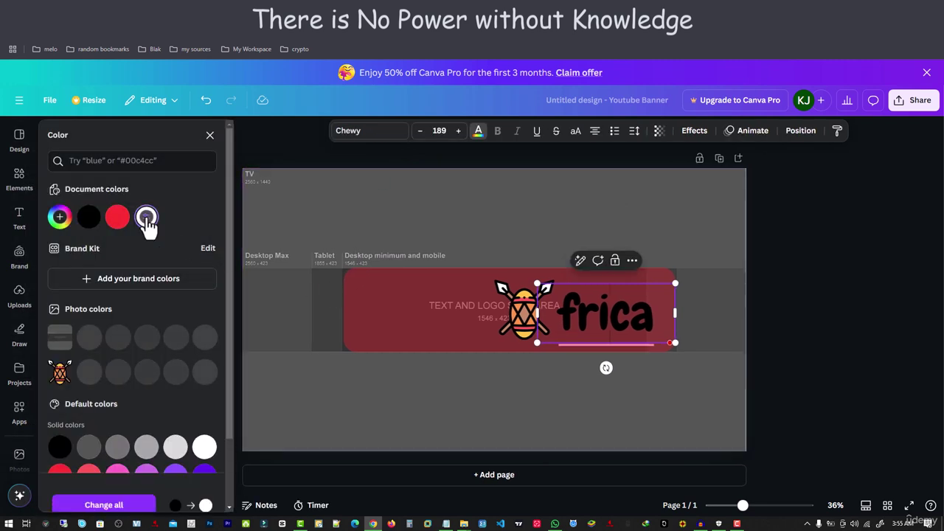
mouse_move(580, 317)
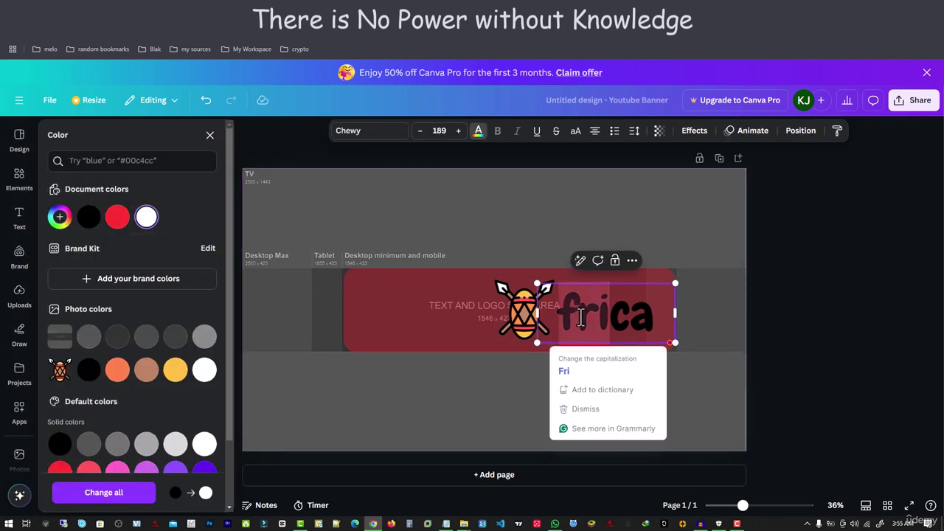
double_click(626, 324)
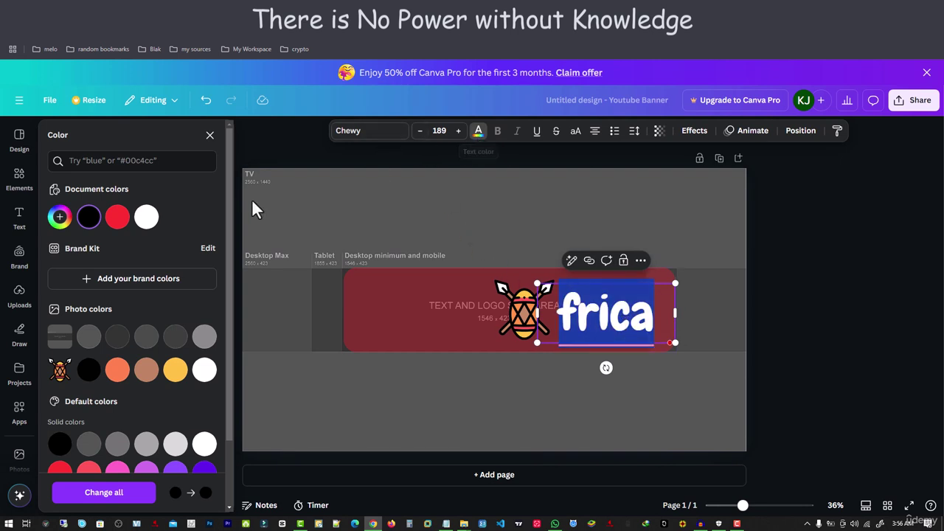
click(147, 217)
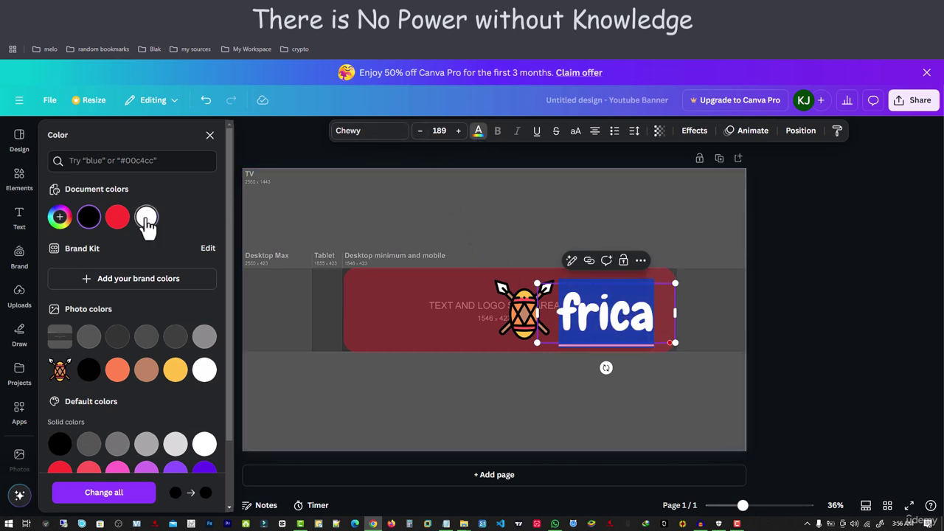
click(433, 310)
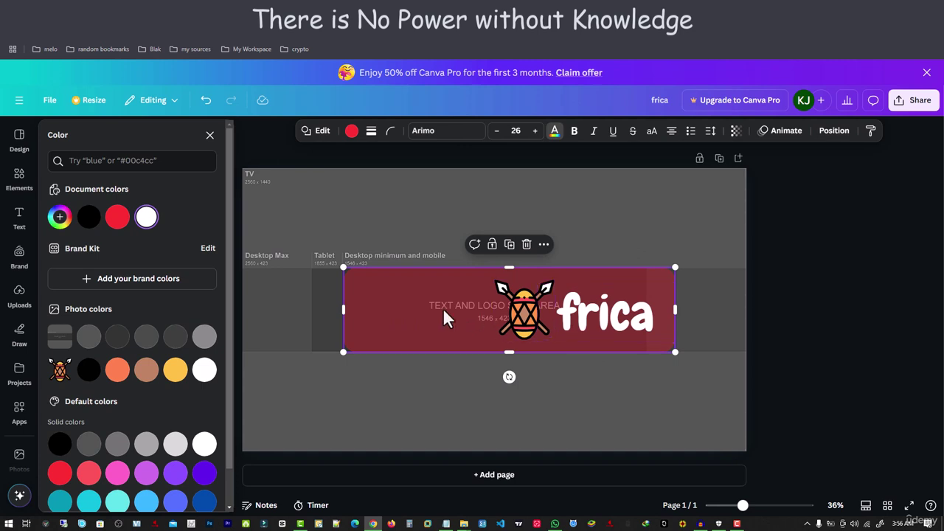
drag(530, 317, 541, 313)
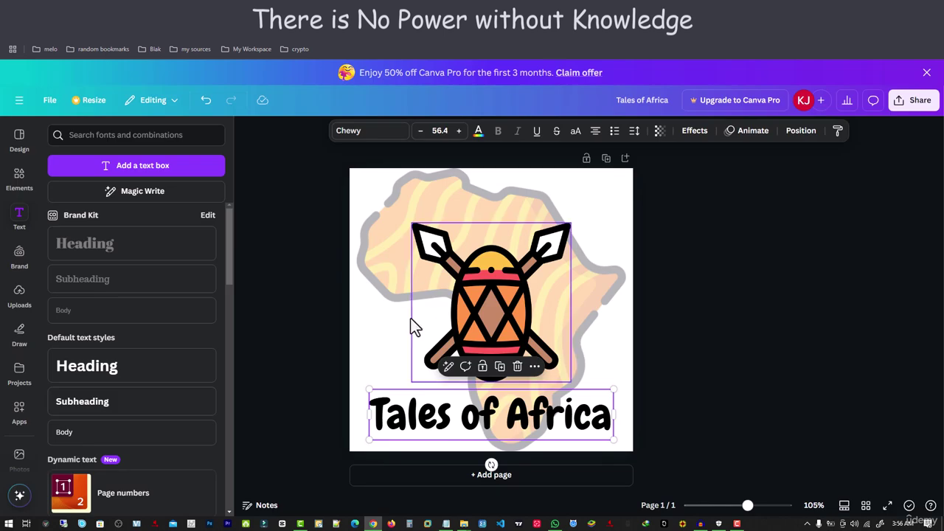
Step: Copy the full "Tales of Africa" title from the logo design again and paste a second copy into the banner
click(506, 426)
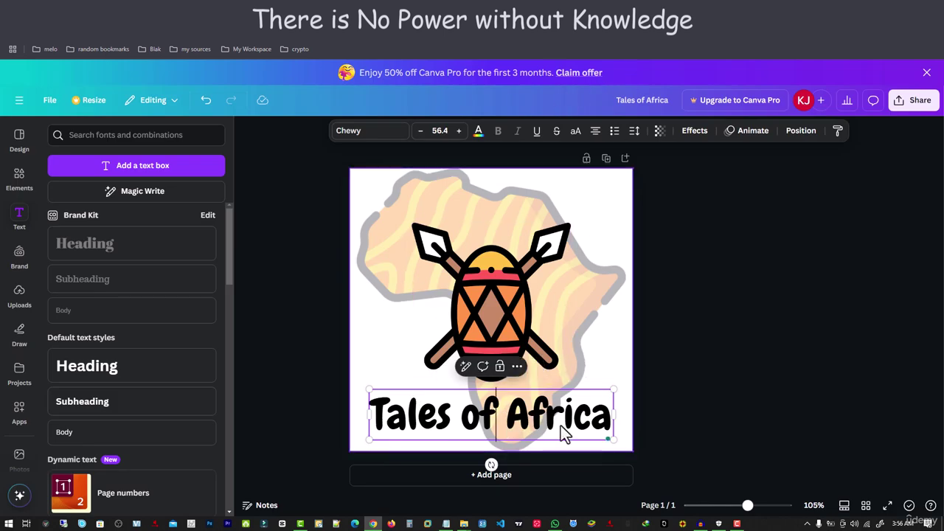
click(558, 422)
click(557, 423)
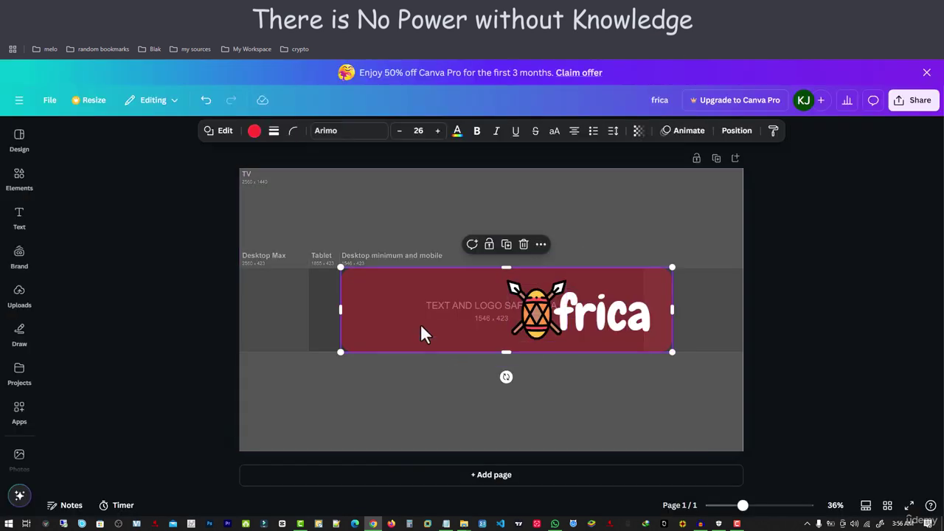
key(ctrl+v)
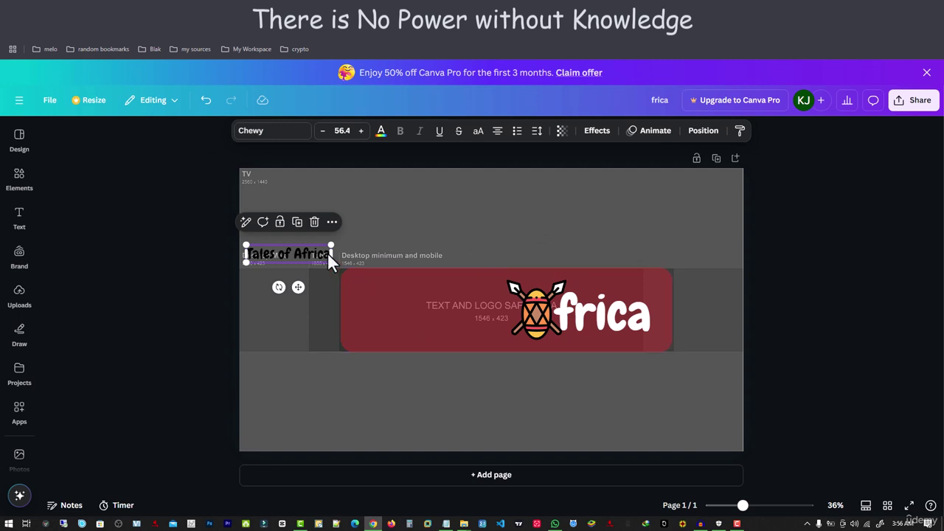
Step: Move the second pasted title into the red safe area and change its text to "Tales Of"
double_click(298, 252)
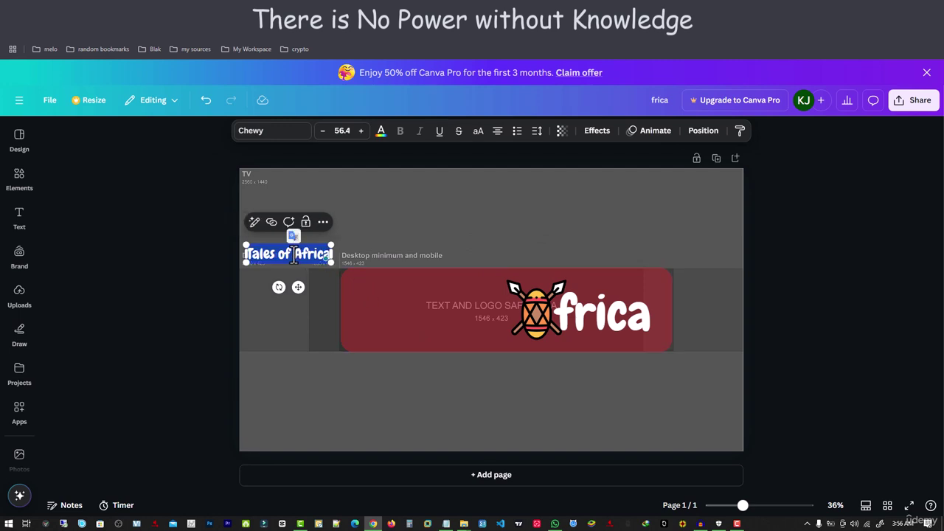
click(294, 254)
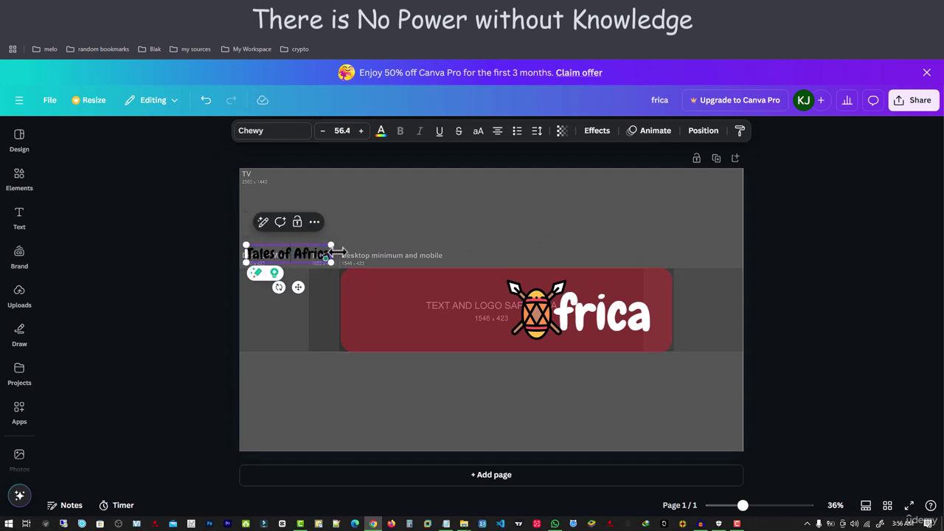
double_click(324, 254)
click(279, 253)
drag(298, 287, 416, 343)
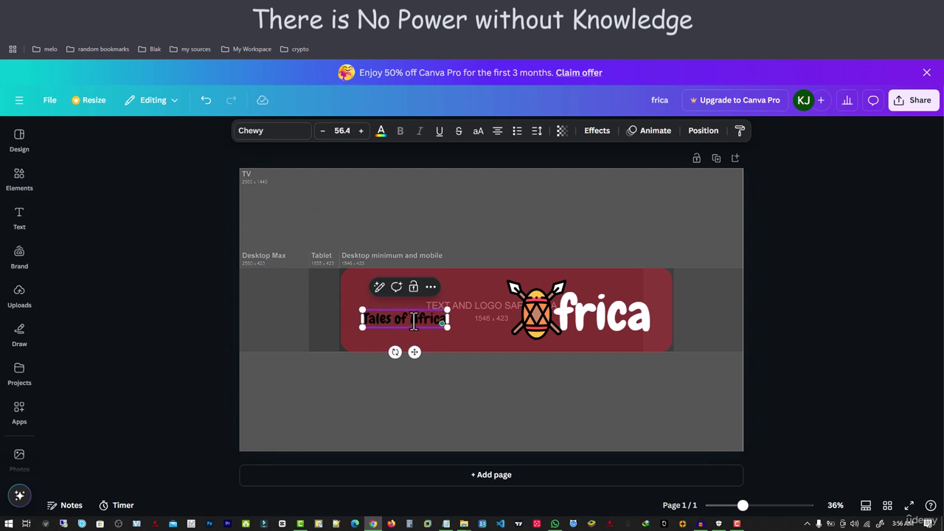
double_click(414, 322)
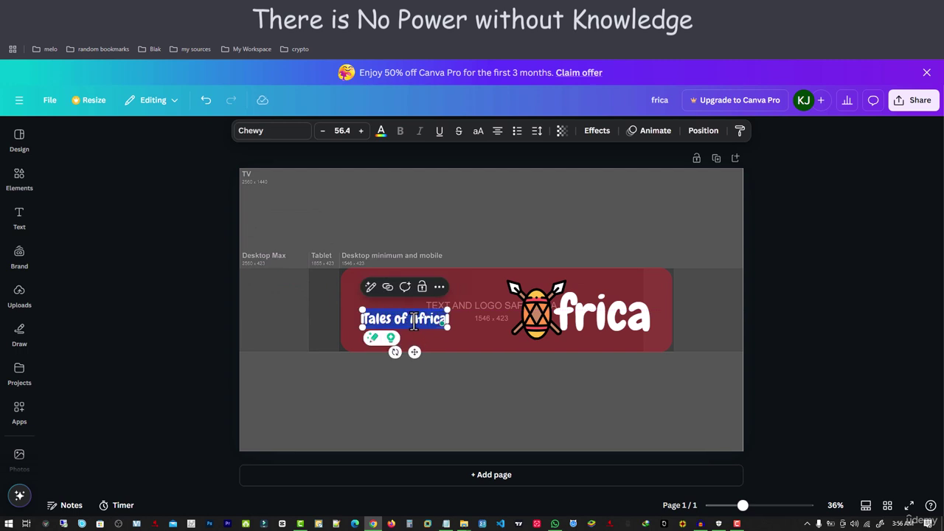
text(Tale)
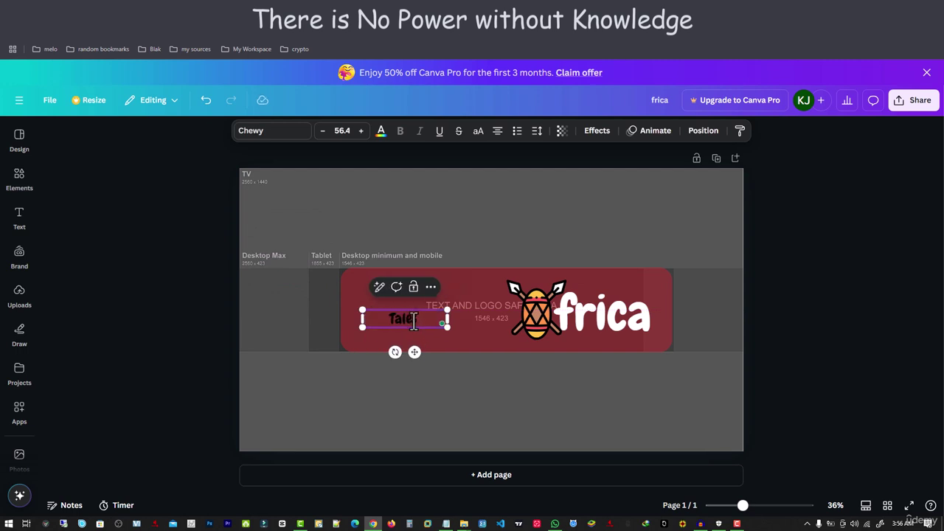
text(s Of)
Step: Enlarge the "Tales Of" text to font size 158 and line it up vertically with the drum graphic
drag(447, 317, 507, 278)
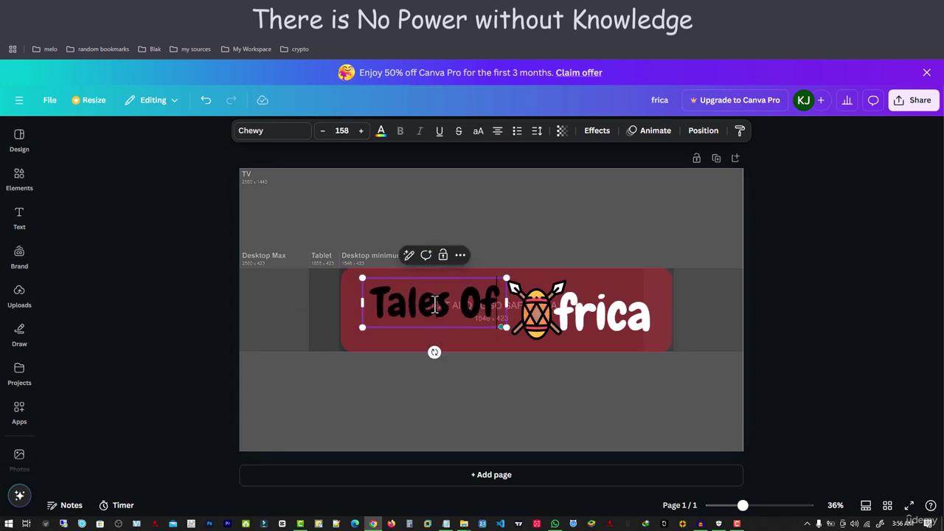
click(426, 312)
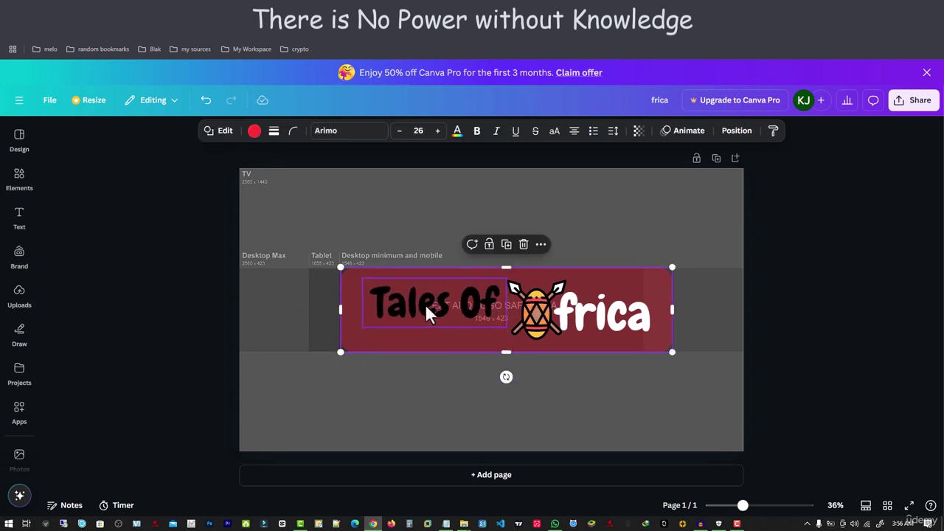
drag(426, 308, 426, 315)
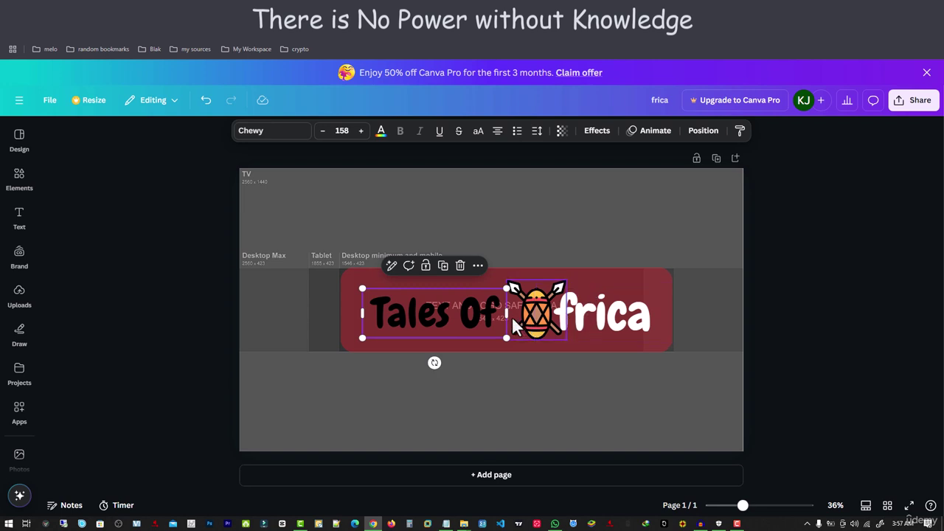
Step: Duplicate the "frica" text, give the copy a black Hollow effect at thickness 50, and lay it over the white original as an outline
click(593, 317)
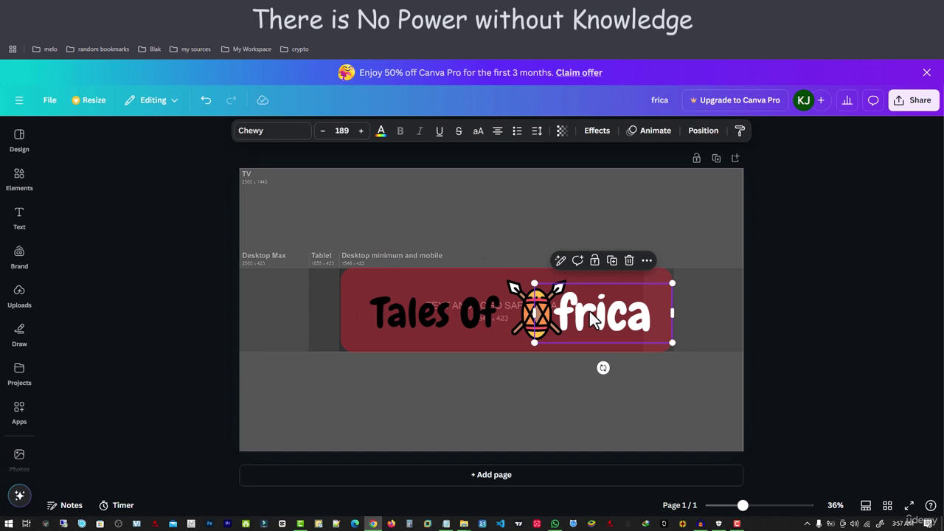
drag(592, 317, 595, 320)
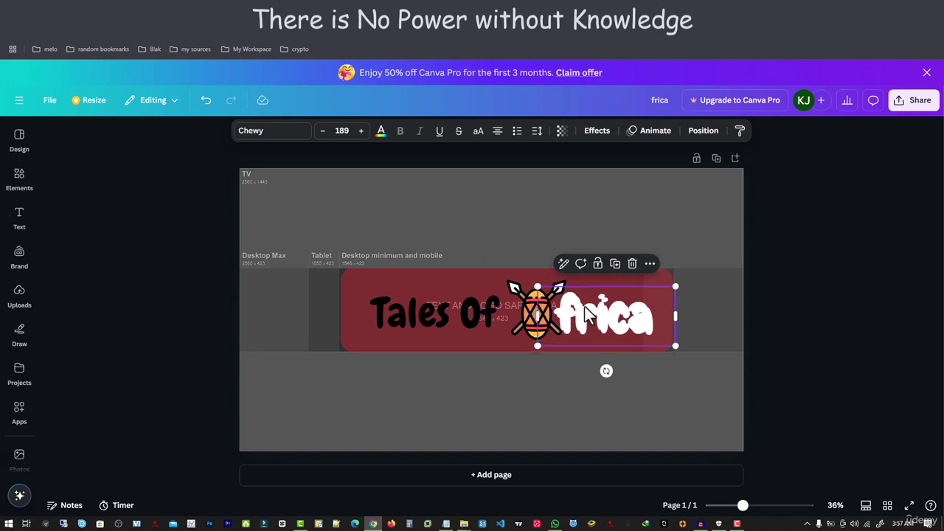
click(601, 135)
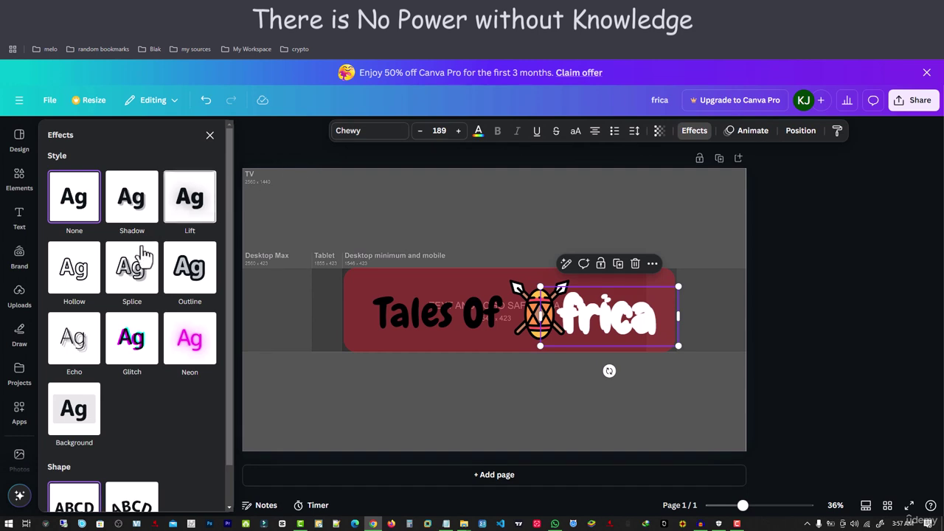
click(73, 272)
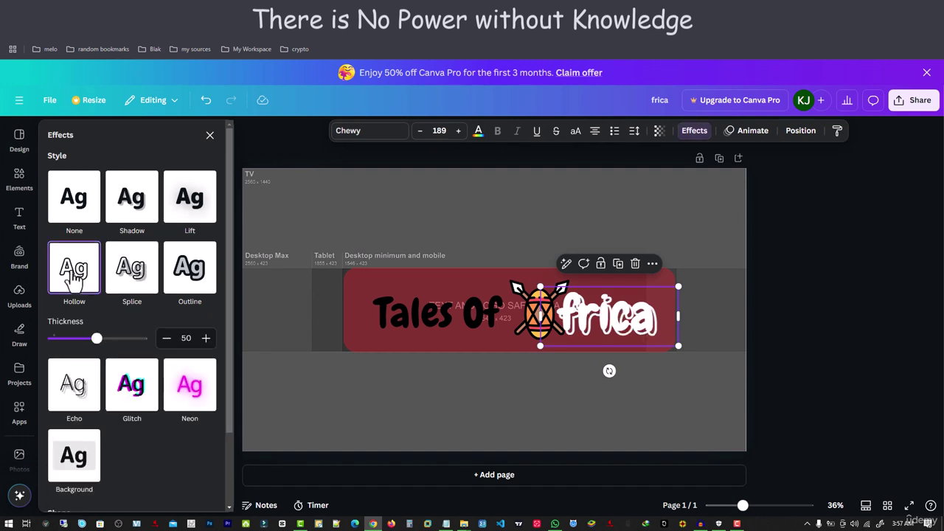
click(479, 133)
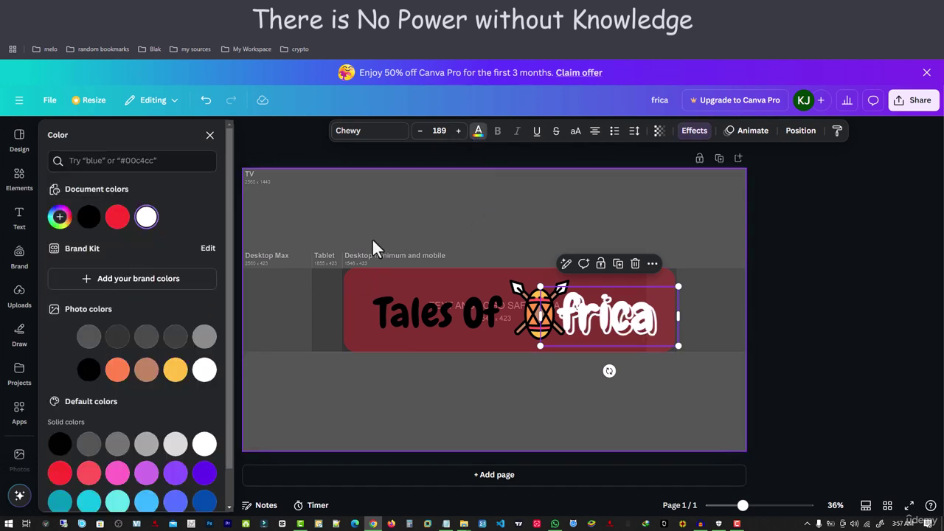
click(87, 216)
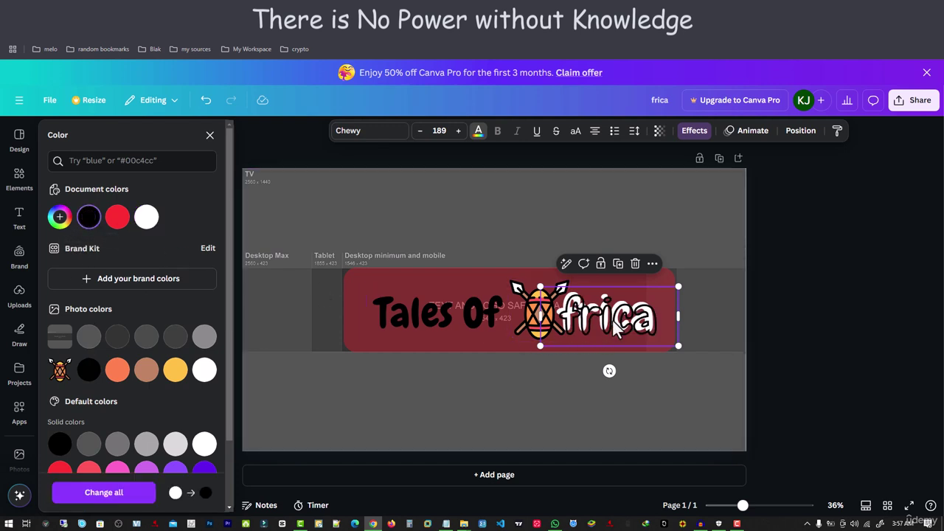
drag(610, 318, 607, 316)
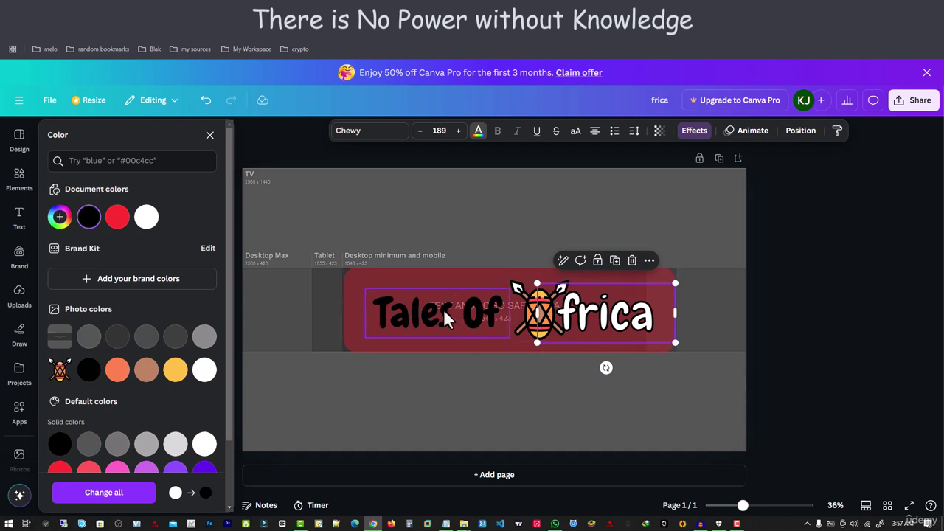
Step: Move "Tales Of" up against the drum and select the layers for all the text, the drum and the red safe-area shape, excluding the template
drag(441, 311, 411, 319)
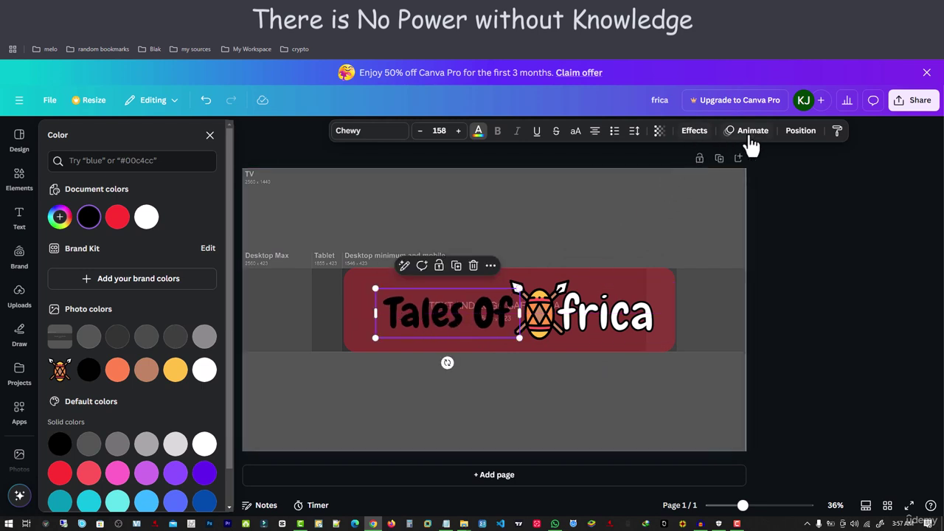
click(792, 140)
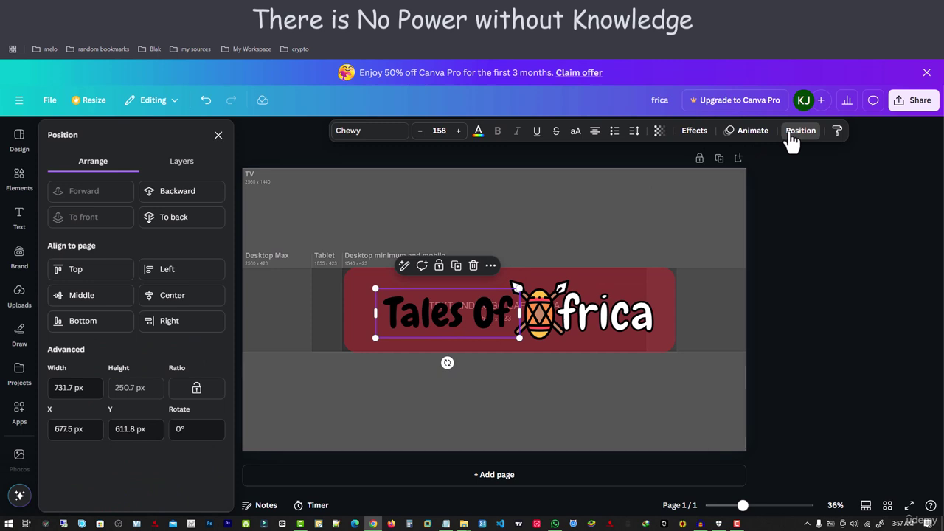
click(180, 177)
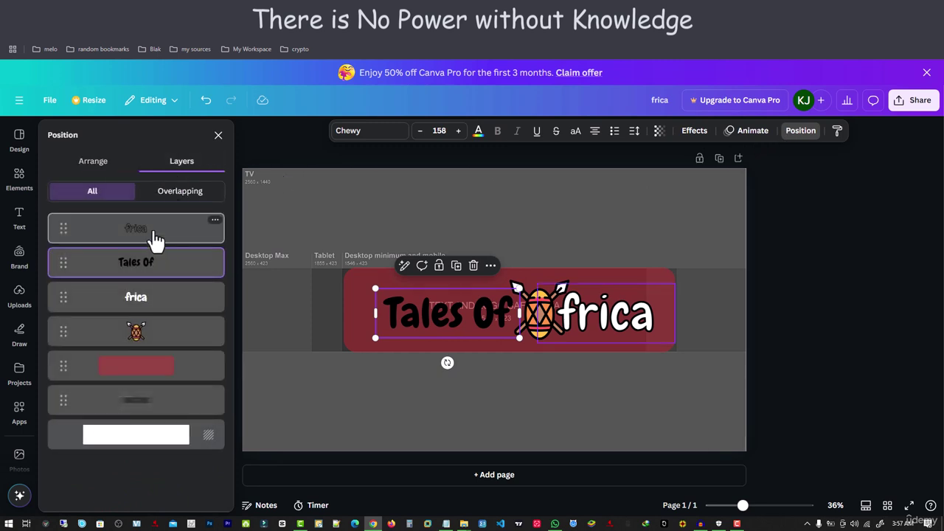
click(155, 291)
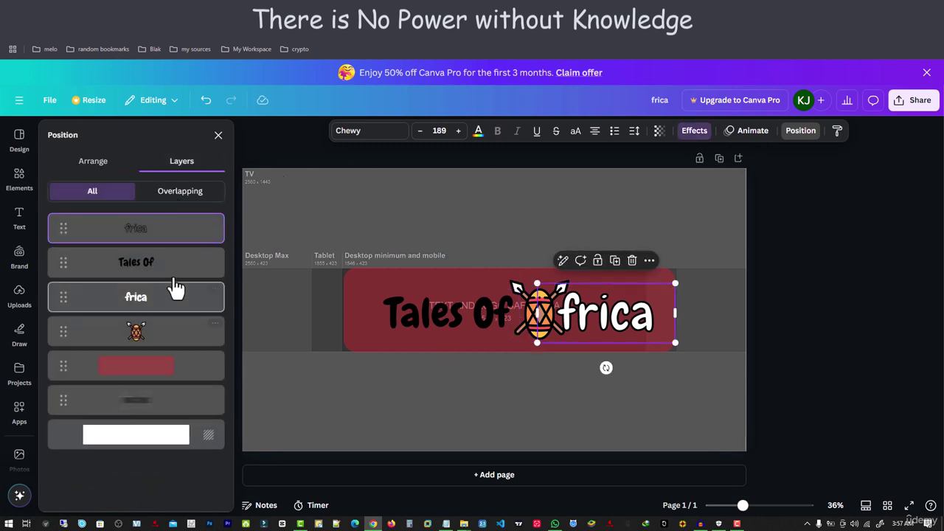
shift+click(166, 290)
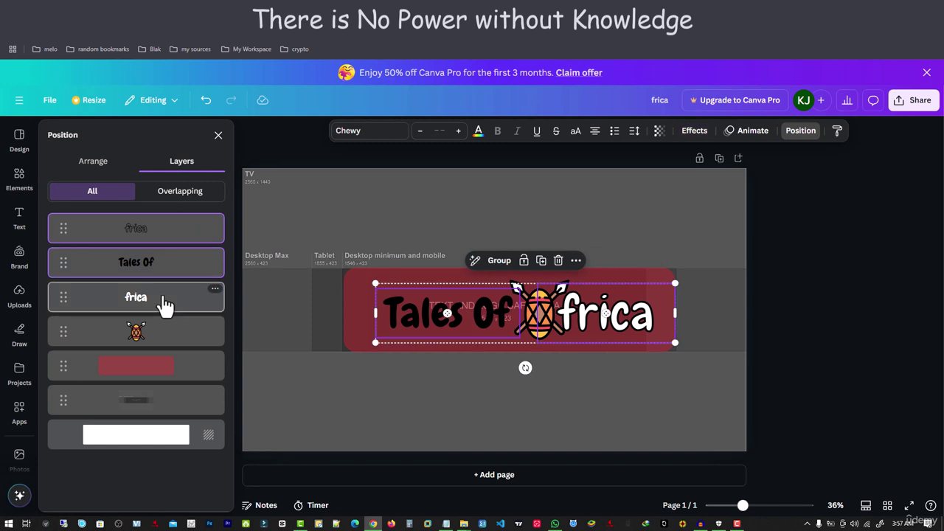
shift+click(164, 306)
shift+click(169, 337)
shift+click(168, 387)
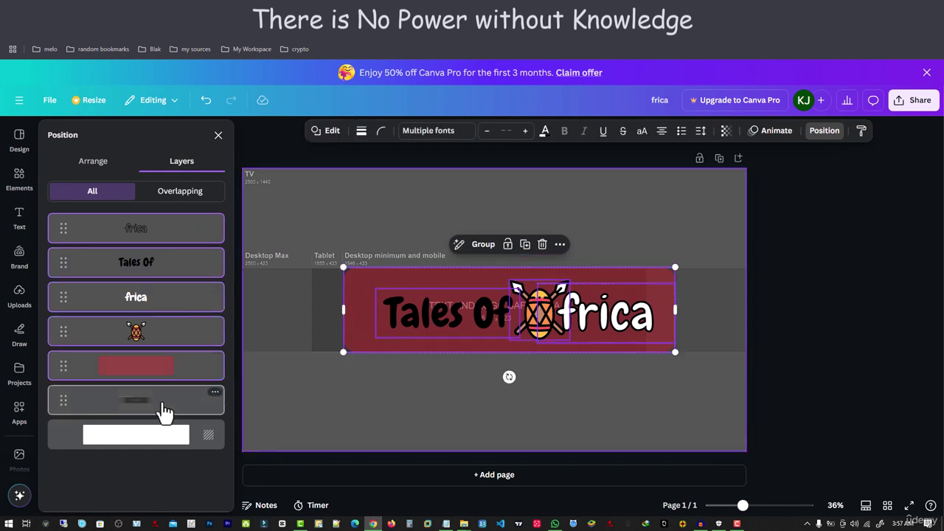
shift+click(163, 411)
shift+click(164, 411)
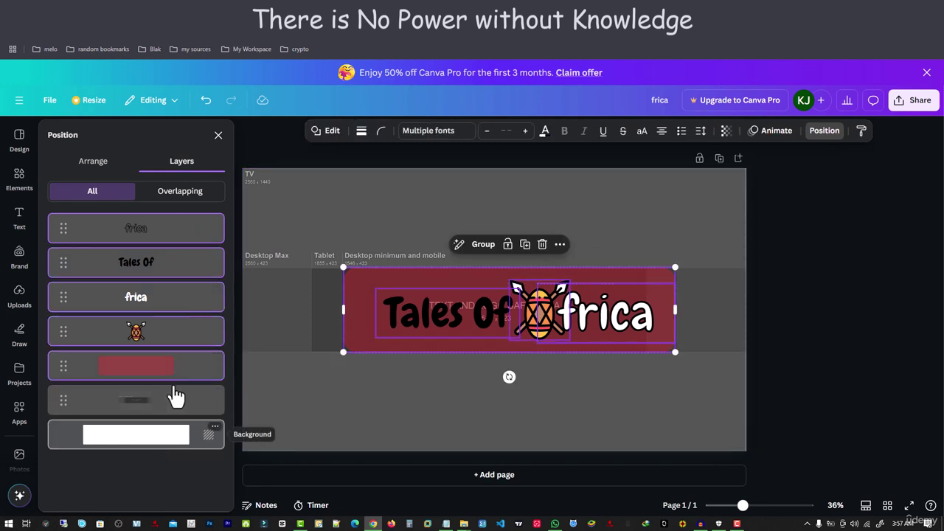
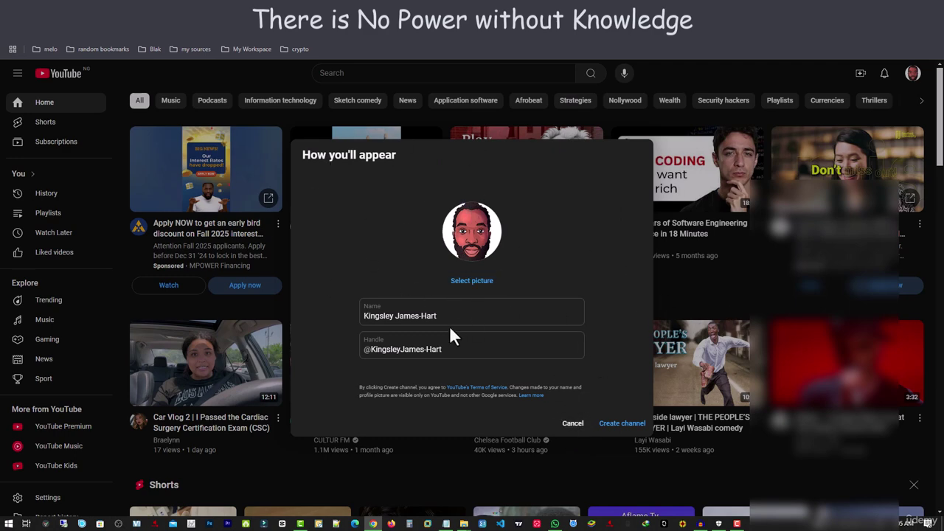
Step: In YouTube, cancel creating the personal channel and open the account's page listing all channels
click(574, 423)
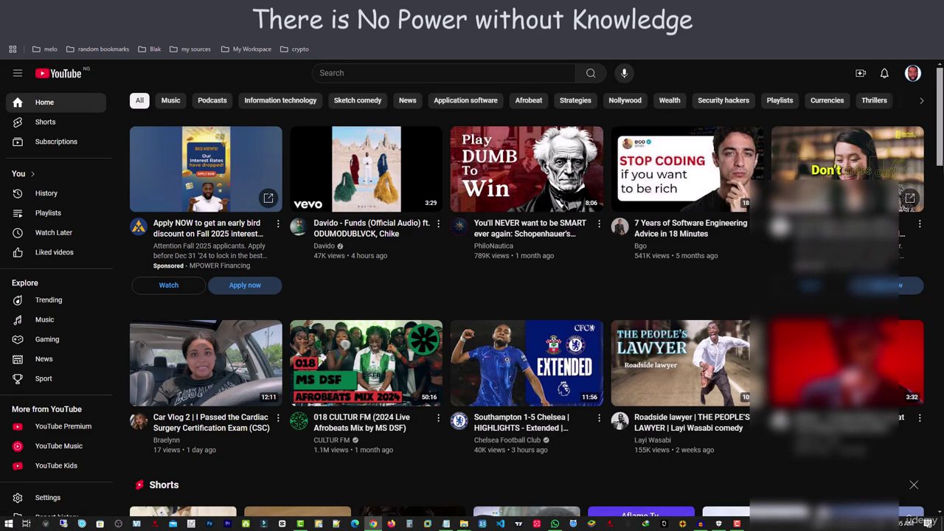
click(914, 75)
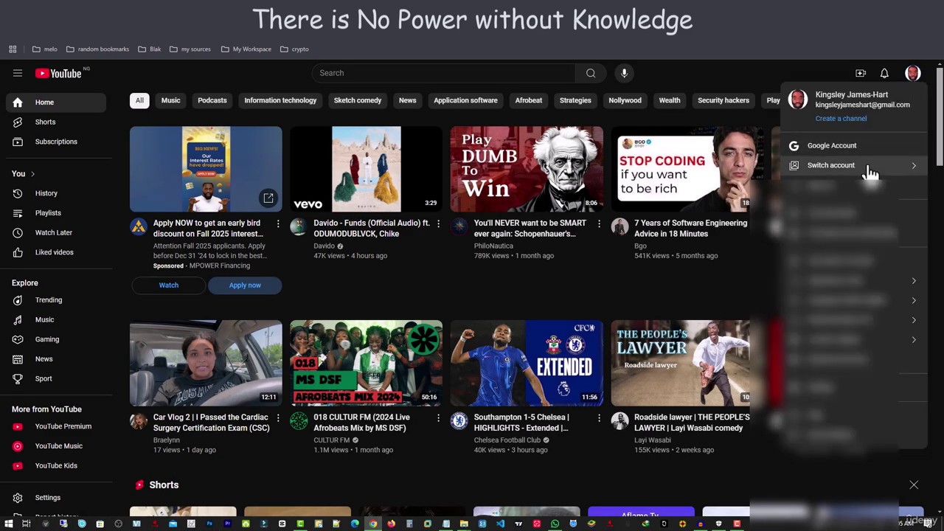
click(870, 166)
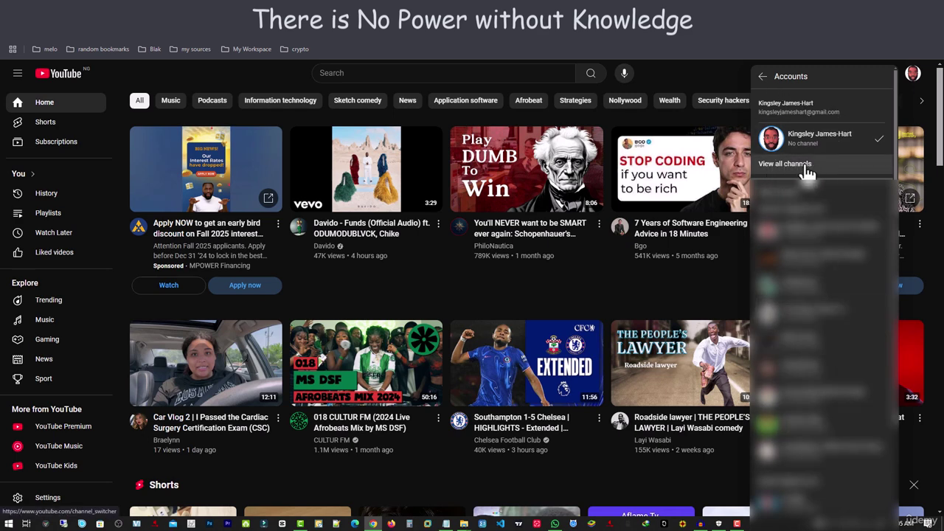
click(788, 165)
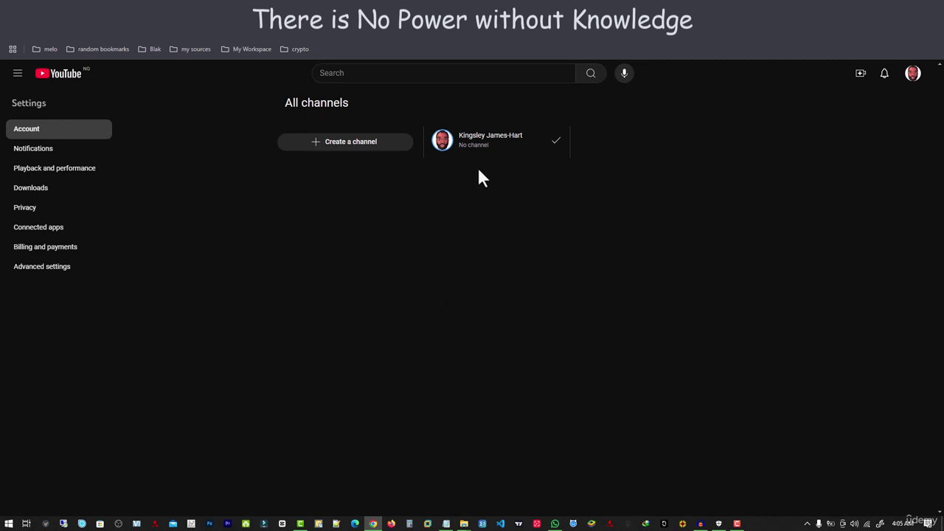
click(486, 152)
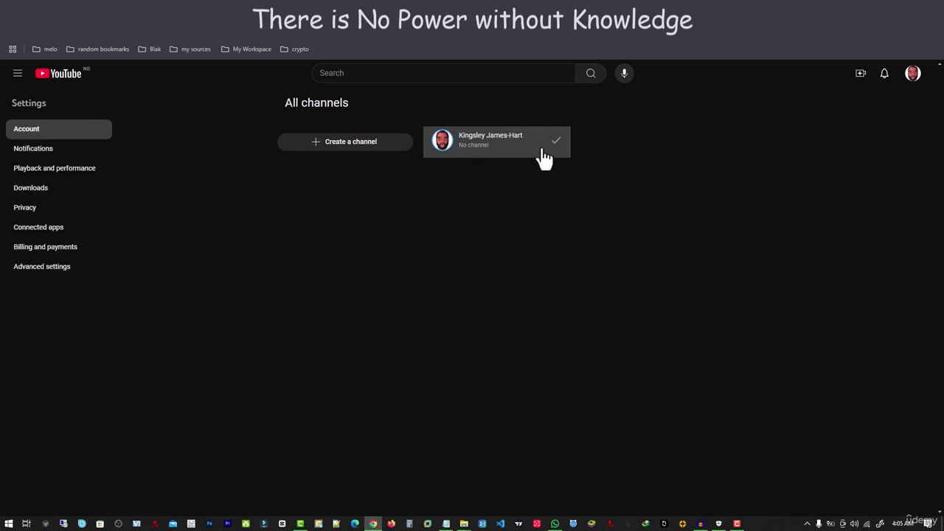
Step: Create a new channel named "Talez of Afwika", acknowledging the separate Google Account, and switch to the tutorial outline in Google Docs
click(338, 146)
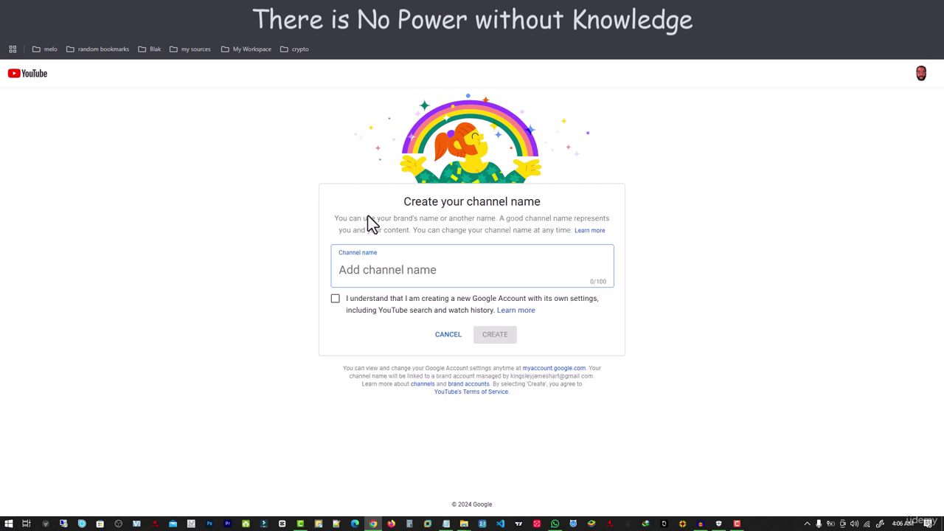
click(402, 223)
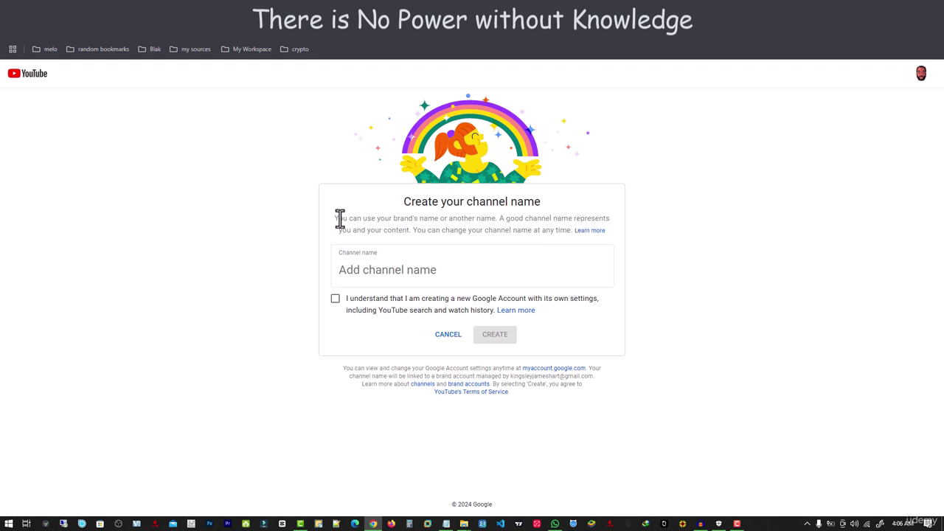
click(421, 270)
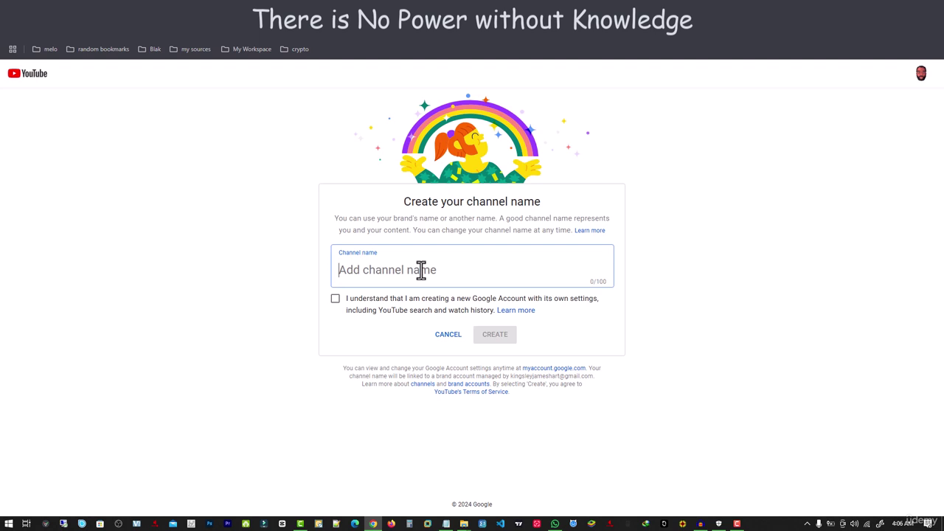
text(Talez of Afwi)
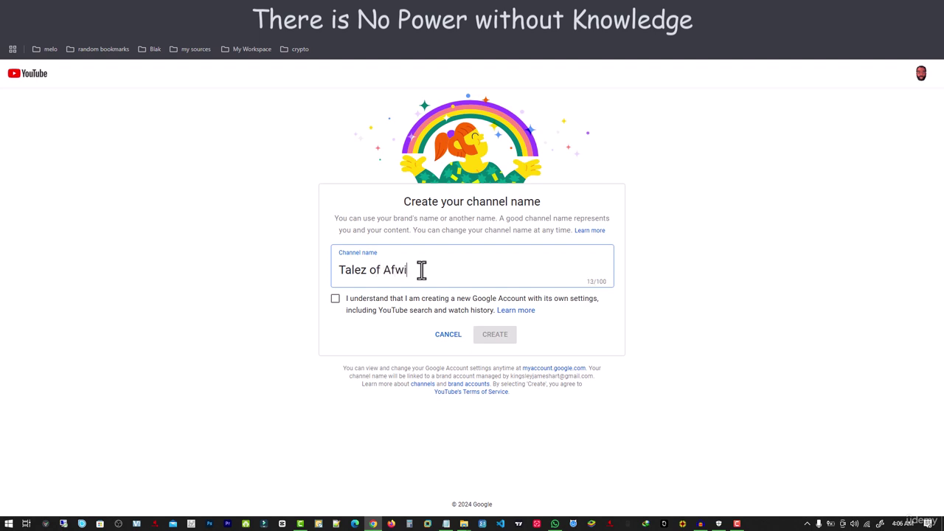
text(ka)
click(335, 299)
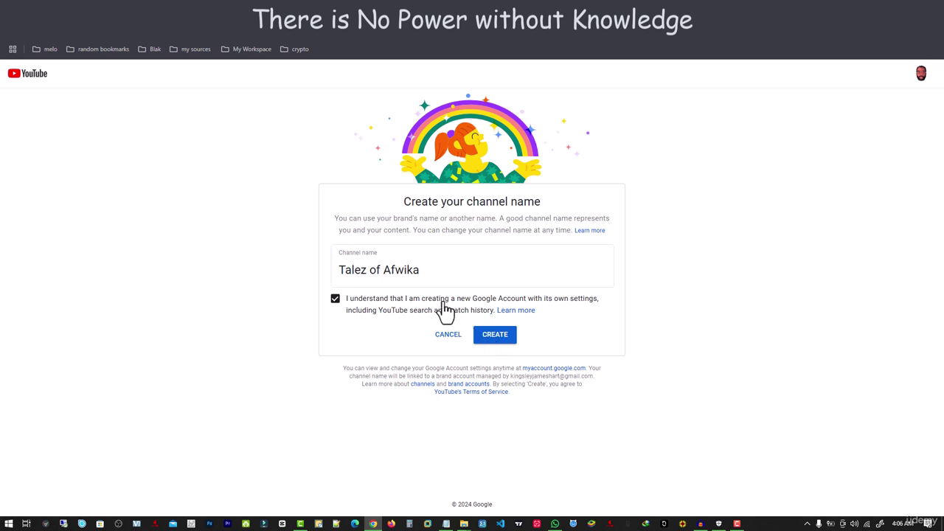
click(499, 341)
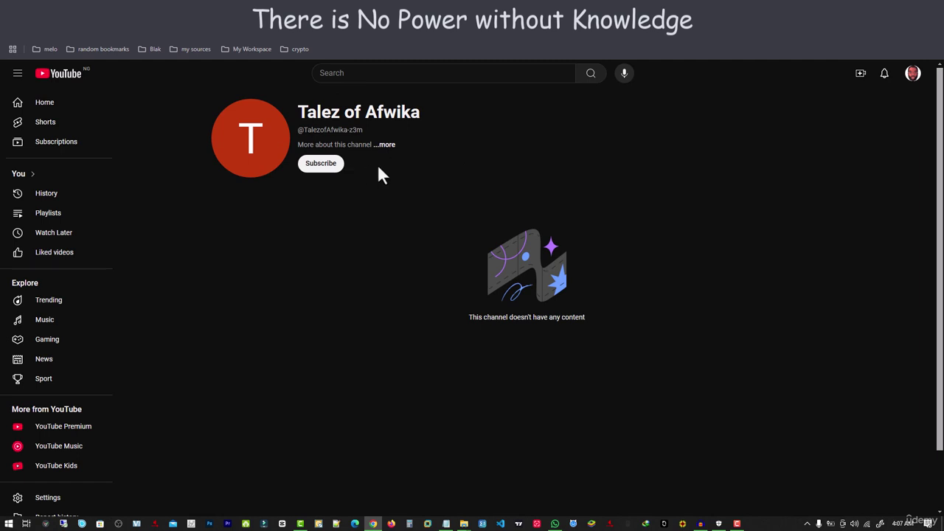
click(82, 10)
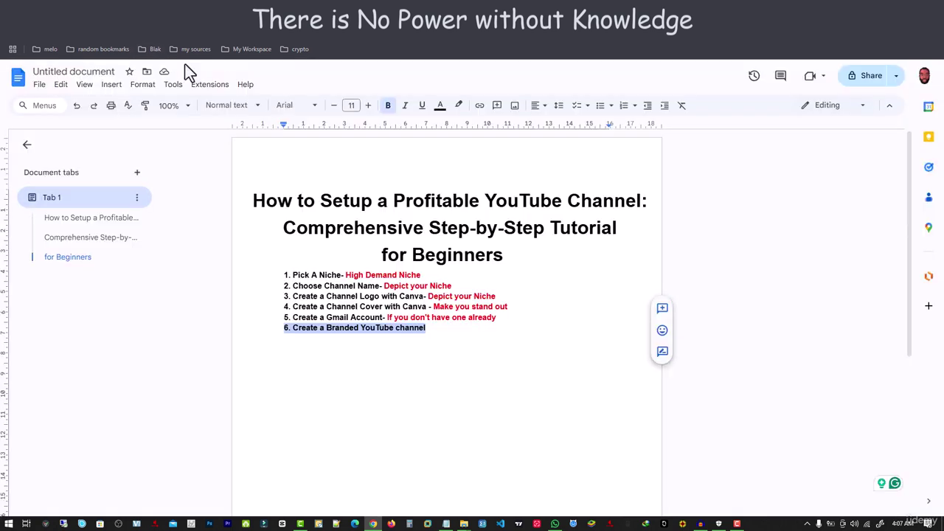
Step: In YouTube, view the About details of the "Talez of Afwika" channel and close them
key(ctrl+y)
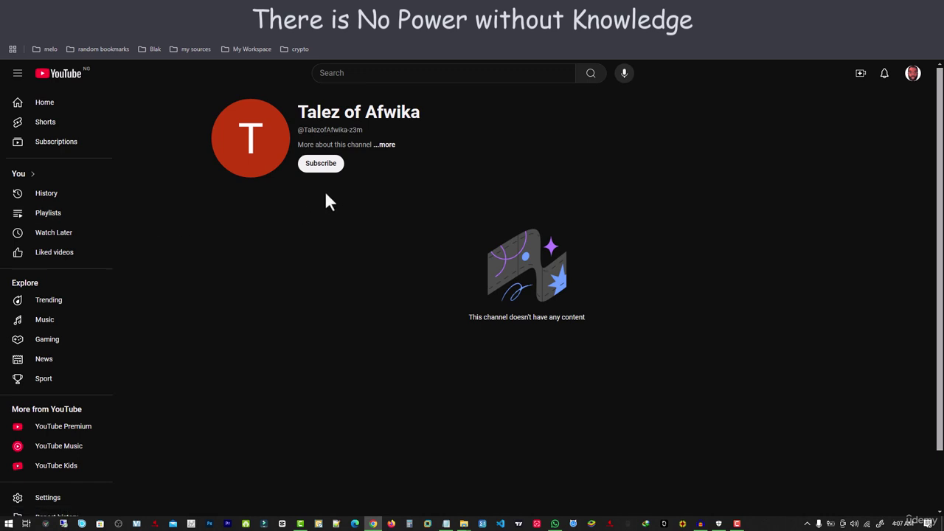
scroll(76, 281, down, 3)
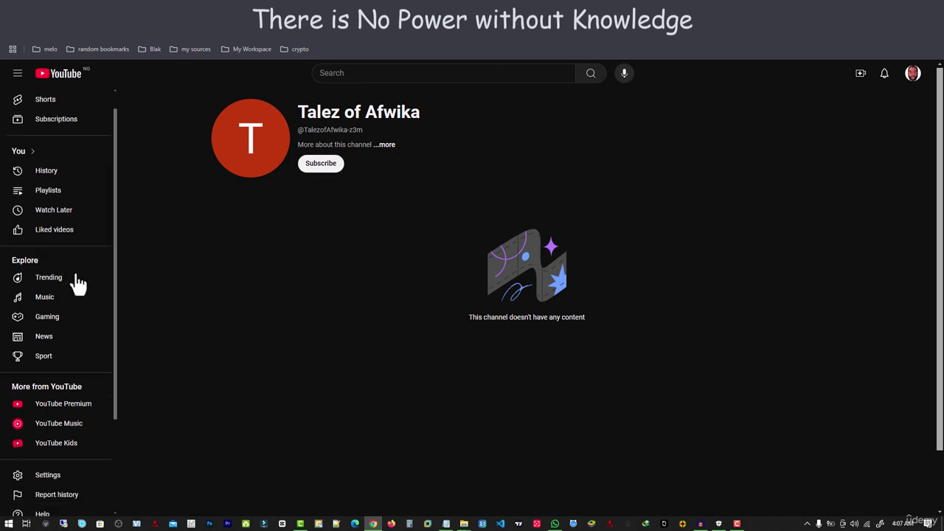
click(397, 155)
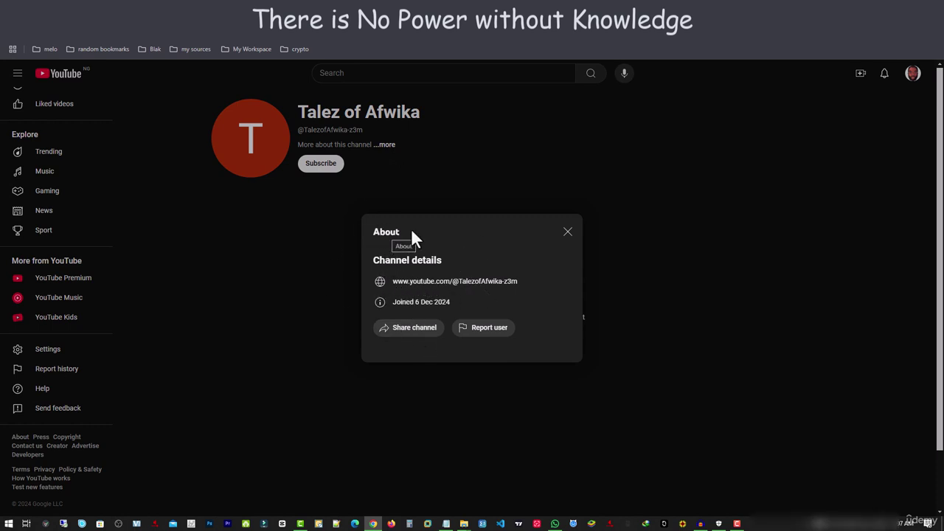
click(566, 233)
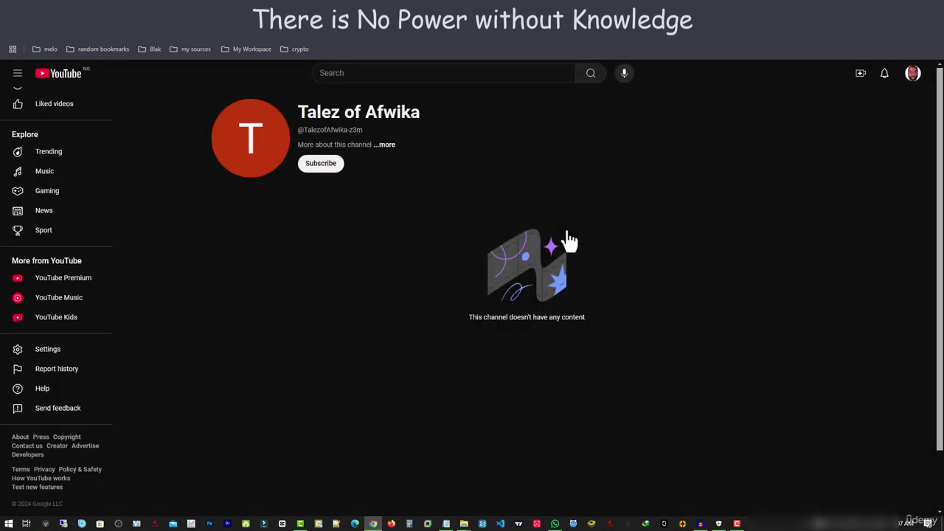
click(912, 77)
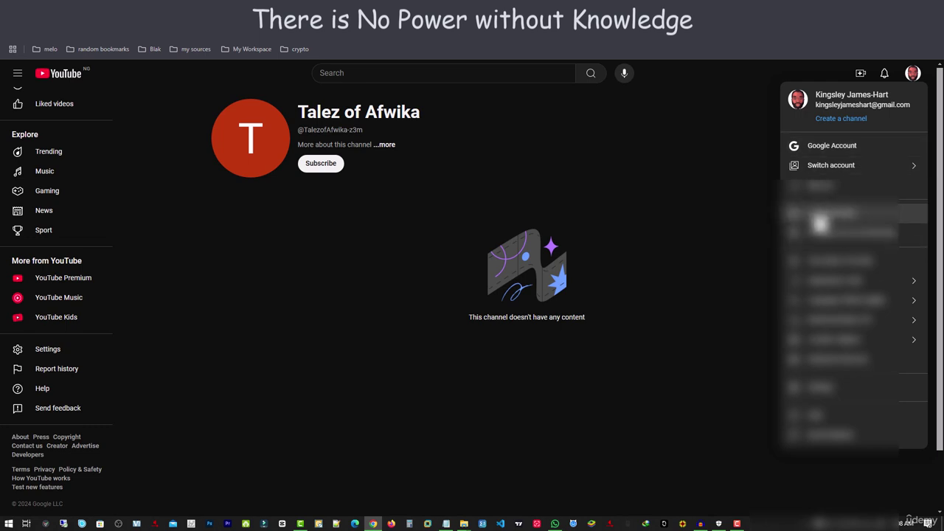
click(818, 214)
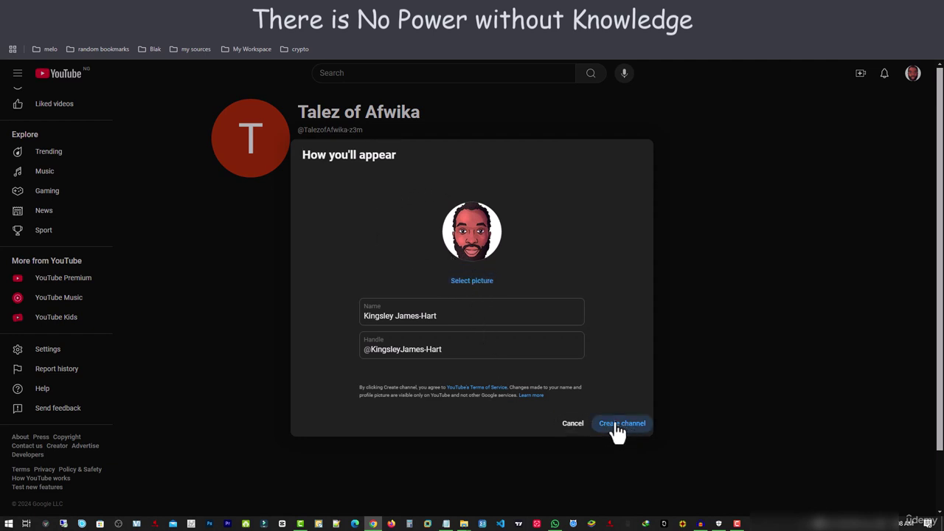
click(573, 425)
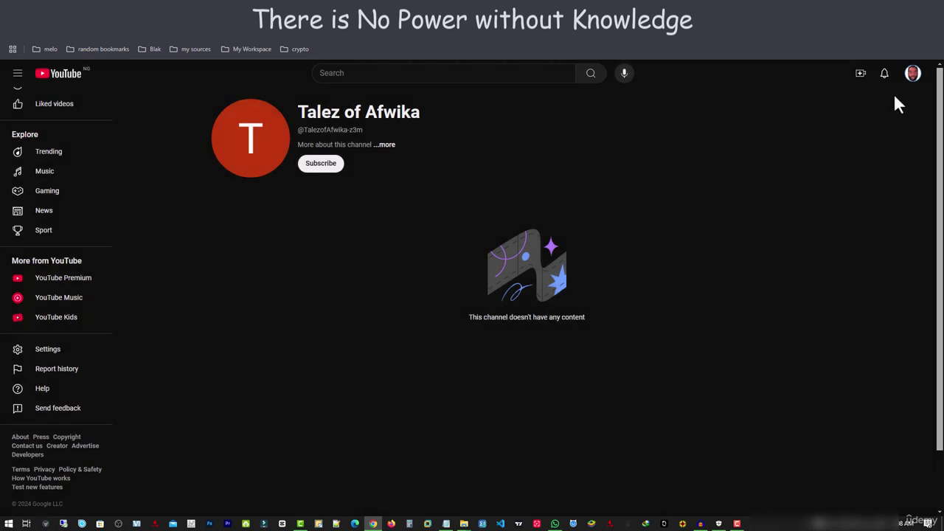
Step: Switch to the "Talez of Afwika" account and open its channel customisation page in YouTube Studio, dismissing the welcome message
click(912, 73)
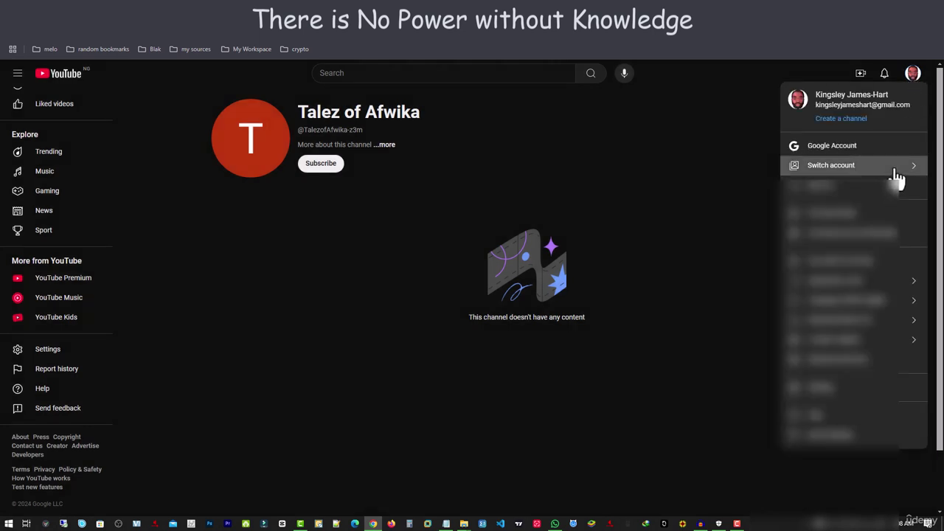
click(897, 176)
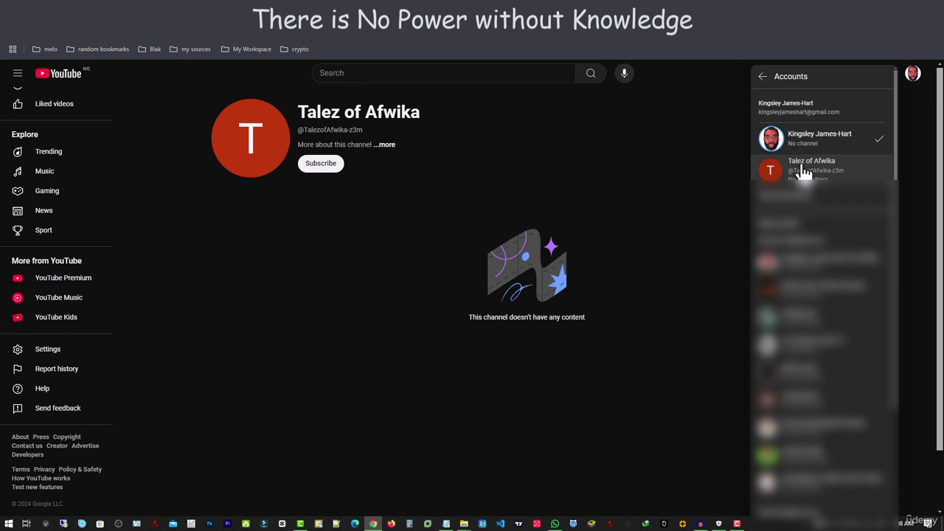
click(829, 176)
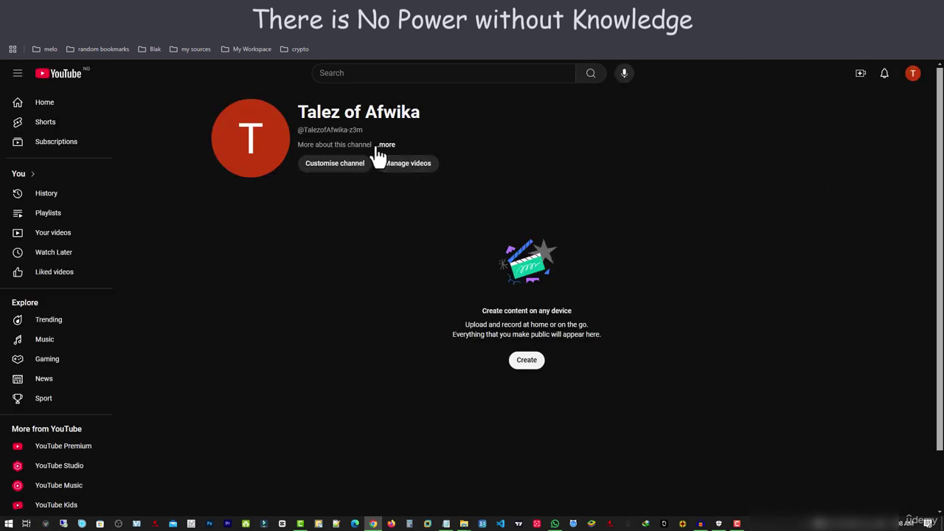
click(919, 79)
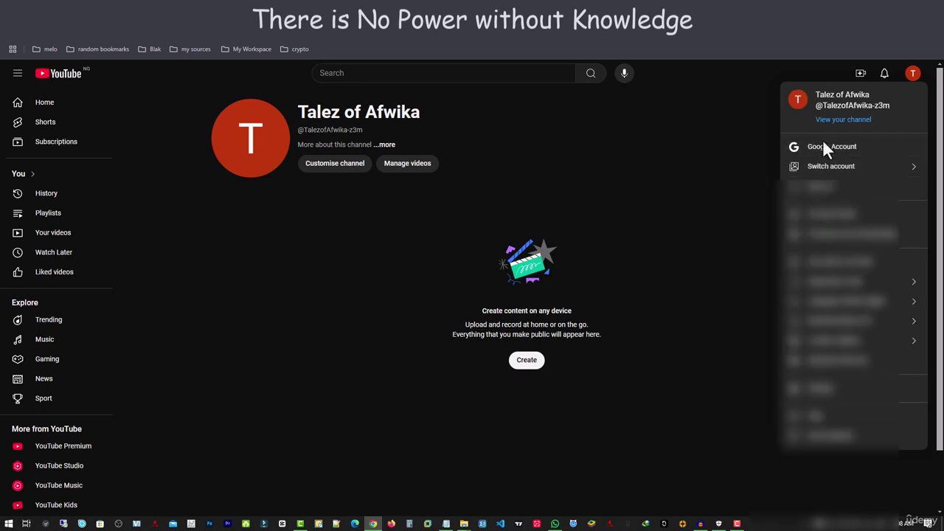
click(332, 168)
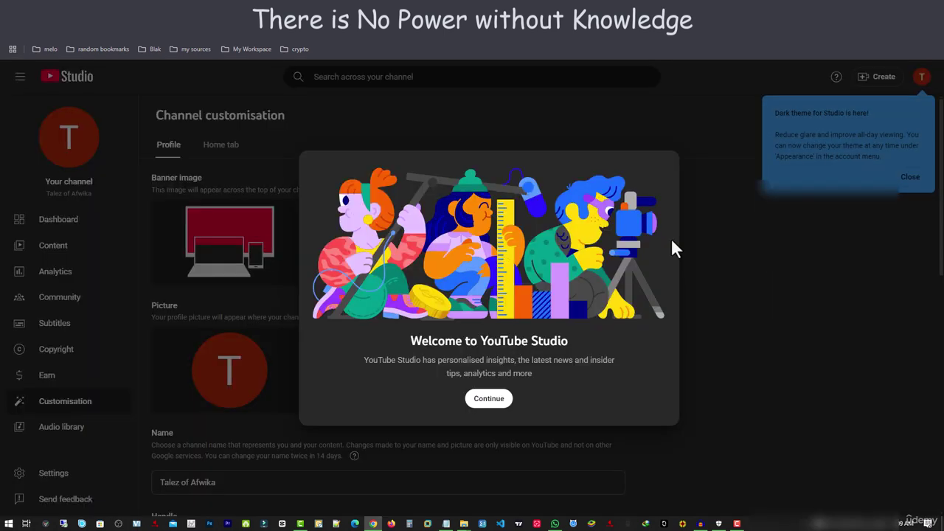
click(485, 402)
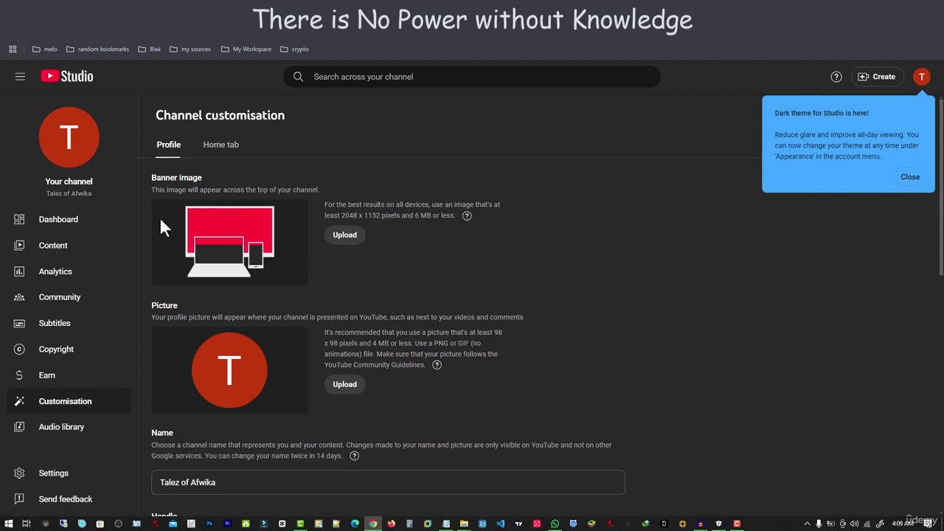
Step: Upload the "Tales Of Africa" artwork as the banner image and the drum logo as the profile picture
click(336, 241)
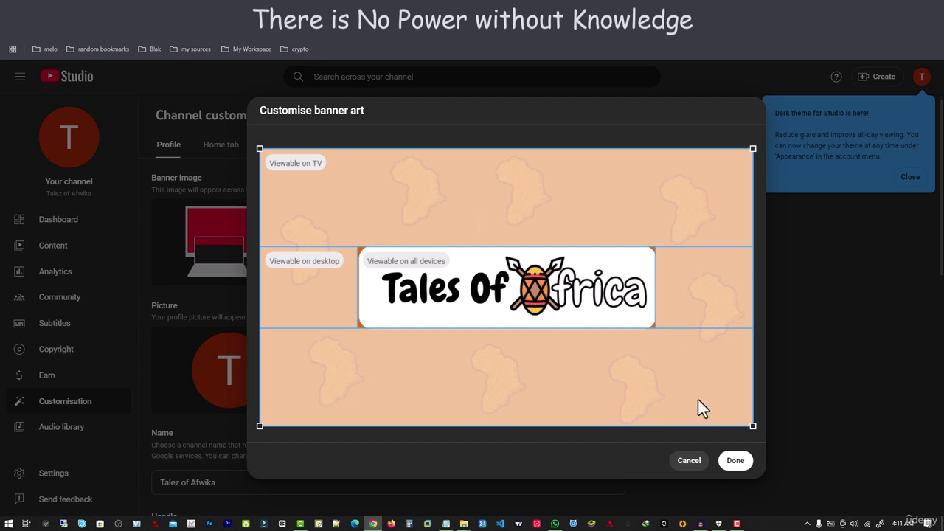
click(736, 461)
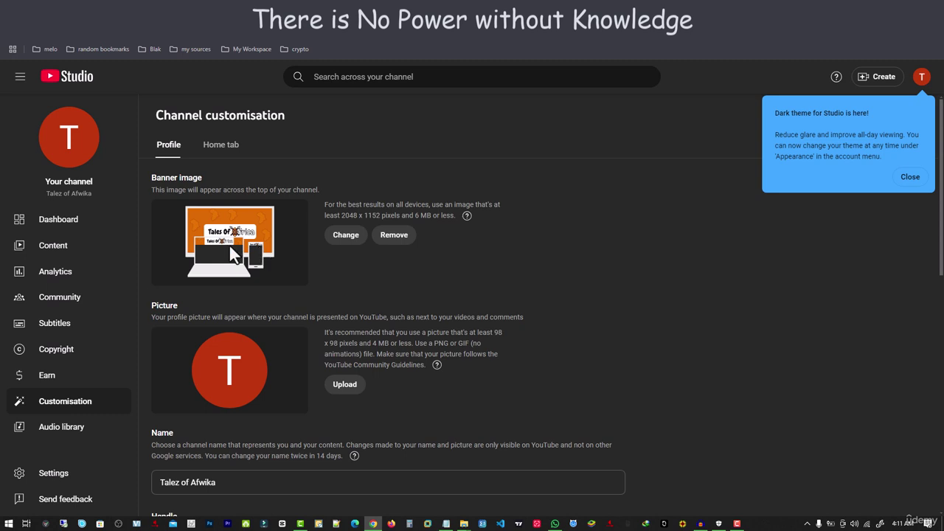
click(344, 385)
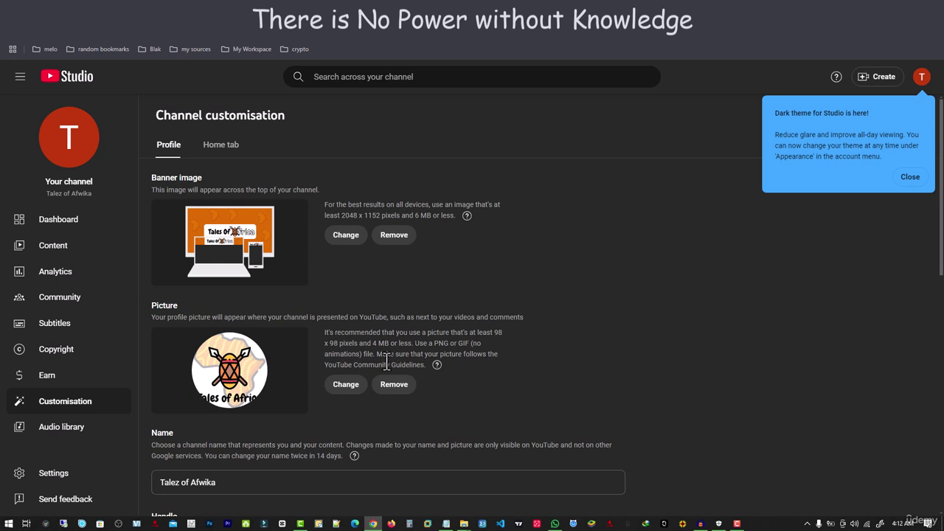
Step: Shorten the channel handle to "TalezofAfwika" by removing its random suffix
scroll(388, 358, down, 2)
scroll(388, 359, down, 3)
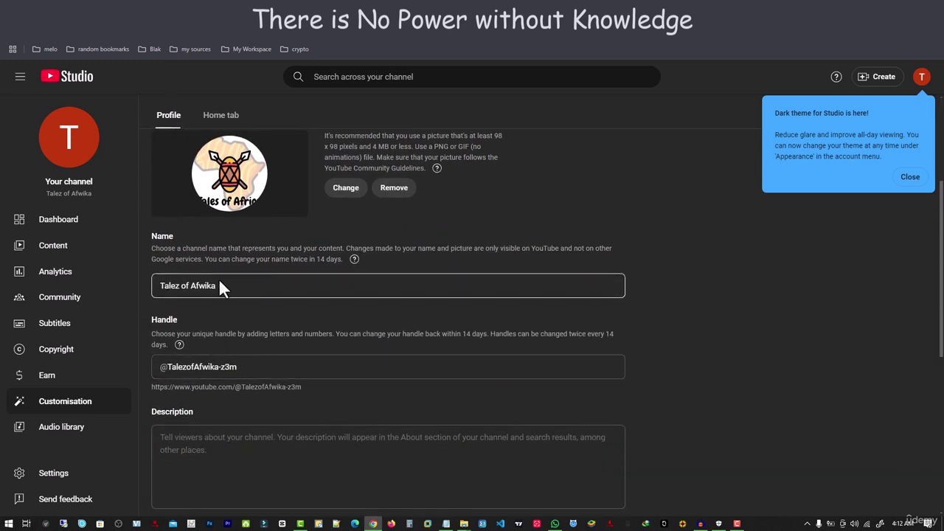
click(154, 361)
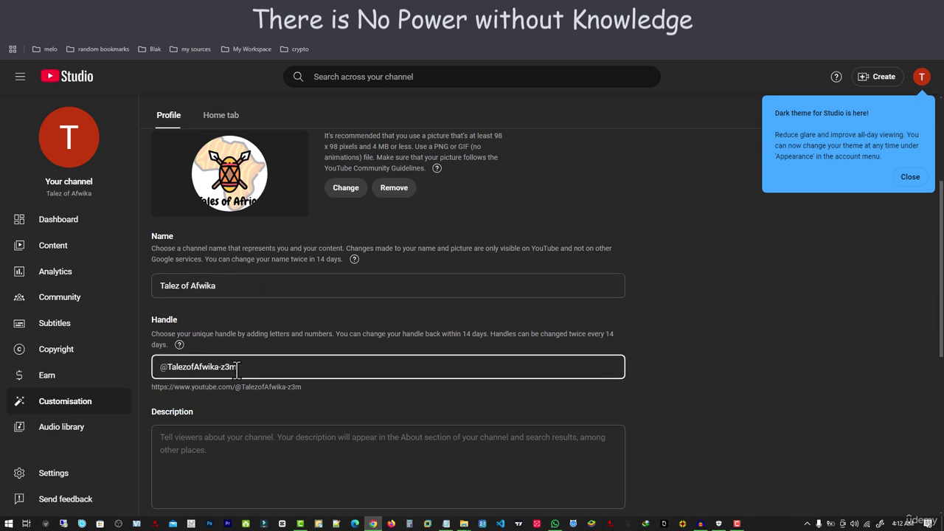
key(BackSpace)
click(245, 407)
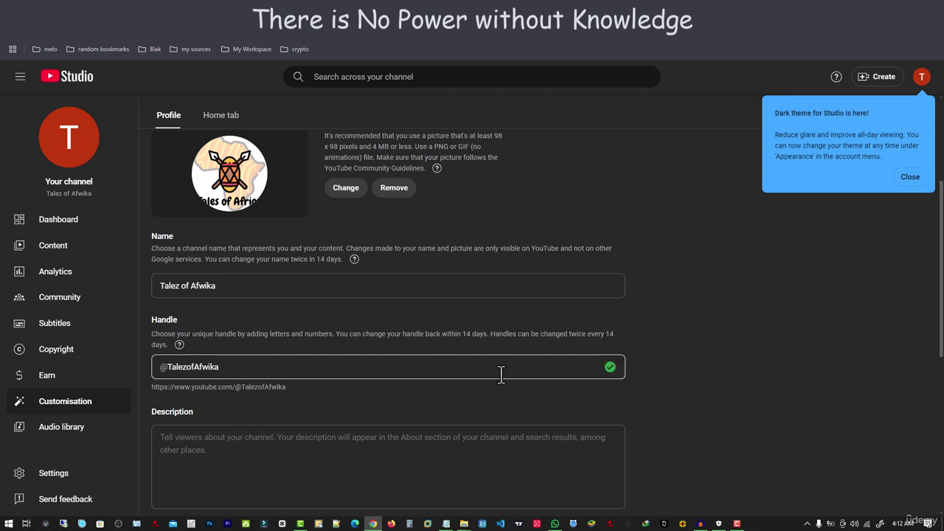
click(216, 372)
Step: In ChatGPT, correct the prompt to "a faceless youtube channel" and submit it to generate a concise, SEO-optimized description for Tales Of Afwika
scroll(308, 380, down, 2)
scroll(307, 380, down, 1)
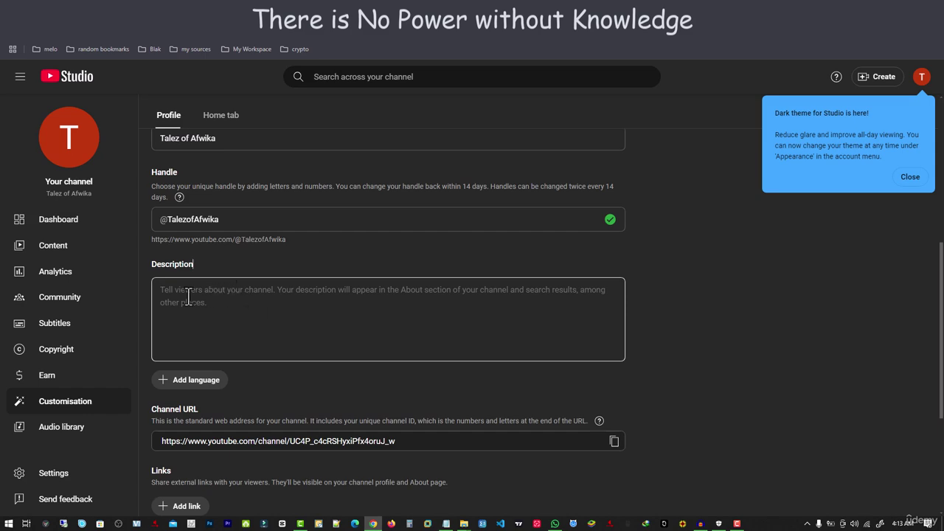
scroll(263, 295, up, 3)
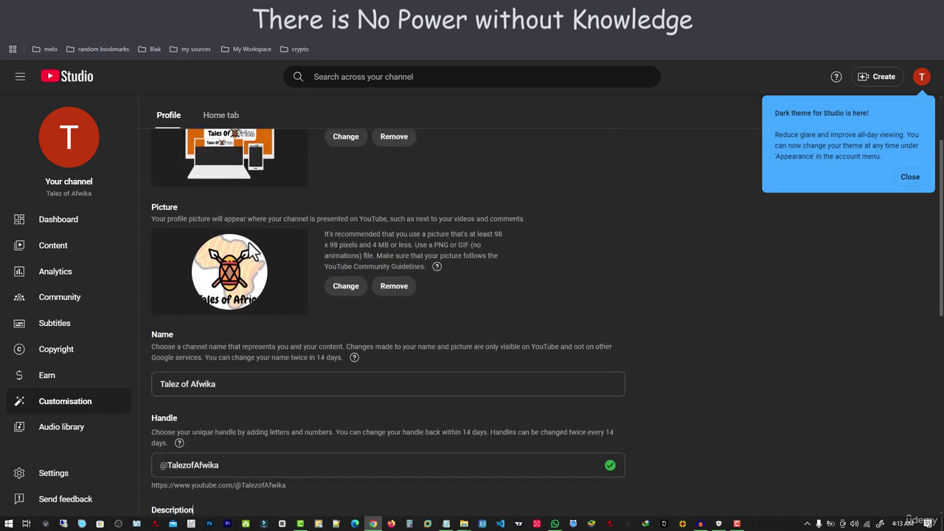
scroll(250, 253, down, 3)
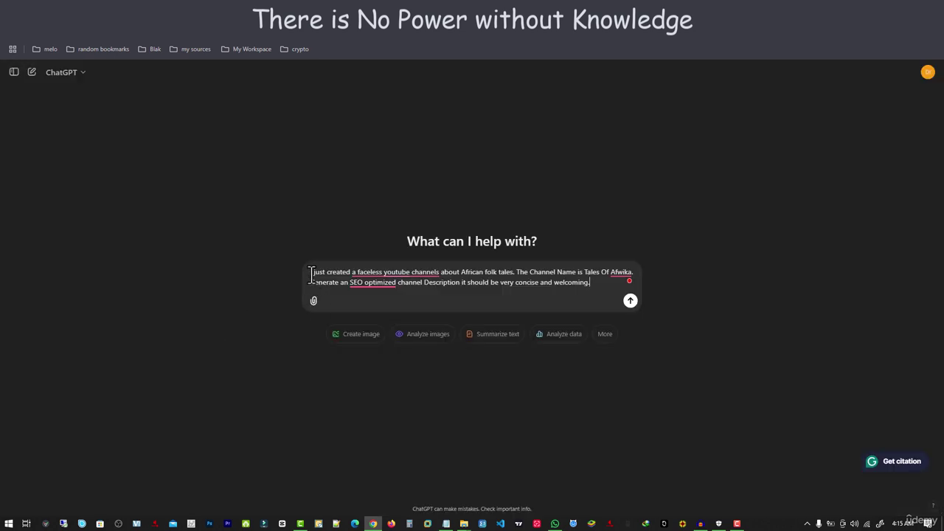
mouse_move(412, 278)
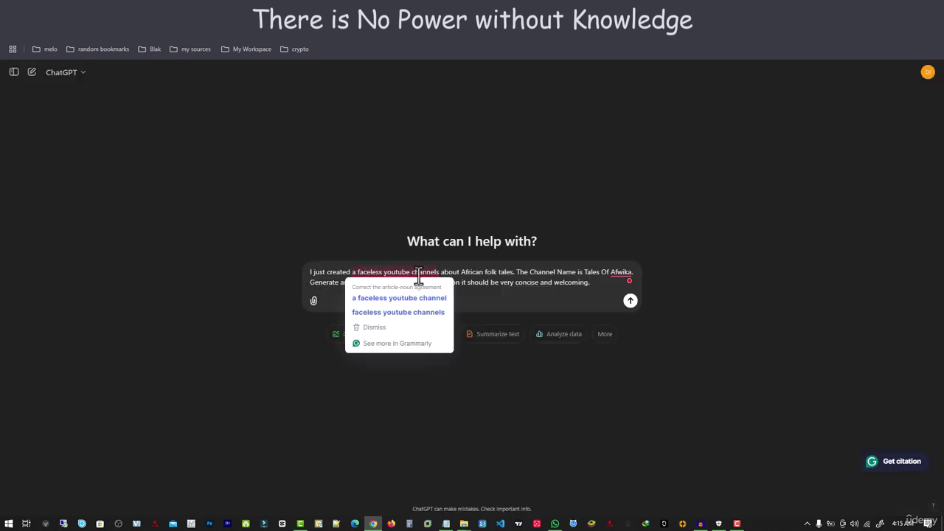
click(436, 300)
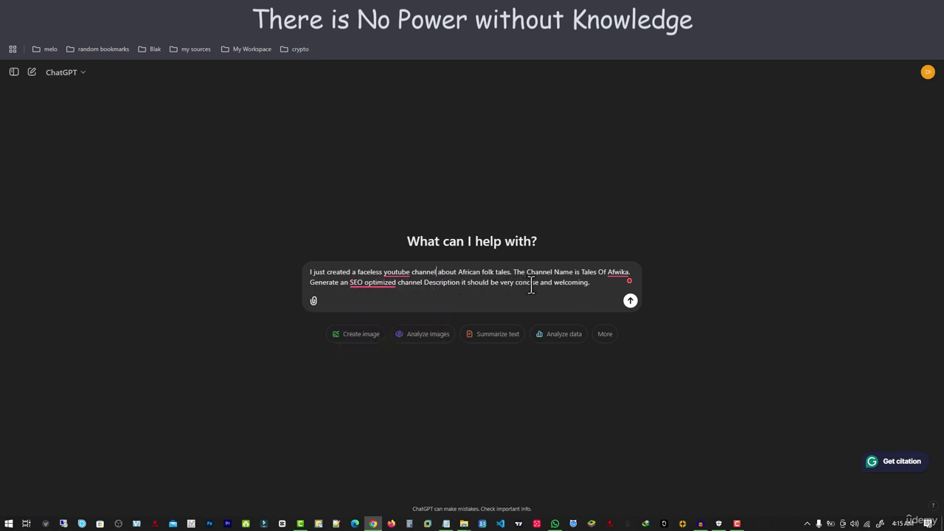
click(631, 301)
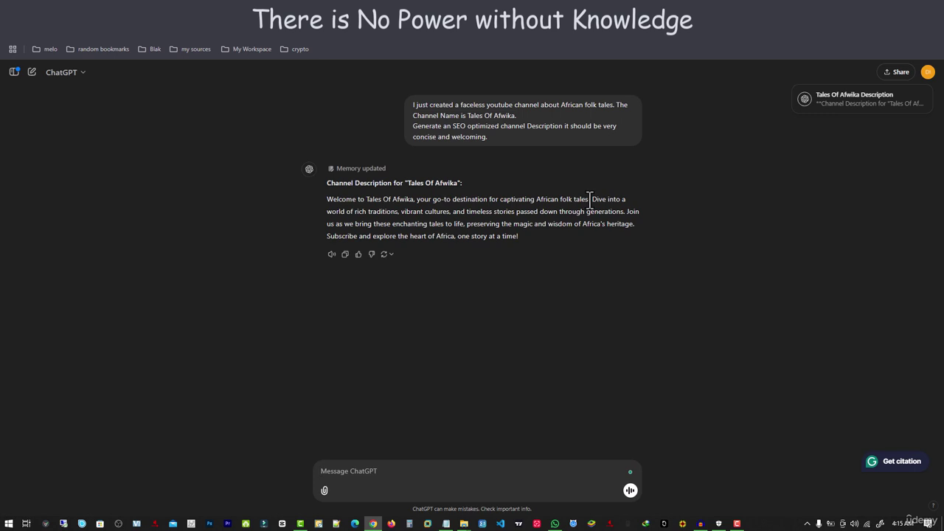
Step: Copy the generated description paragraph from ChatGPT and paste it into the channel description in YouTube Studio
drag(537, 200, 589, 201)
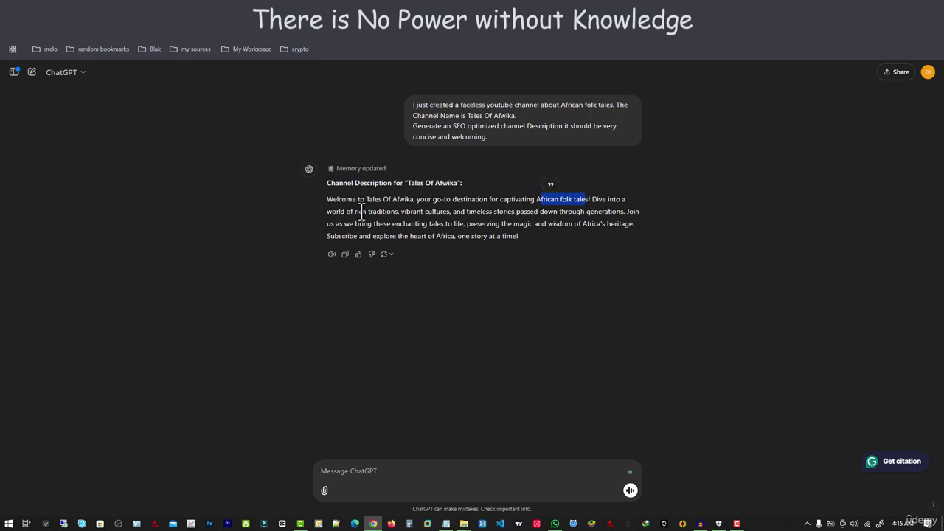
drag(354, 212, 392, 214)
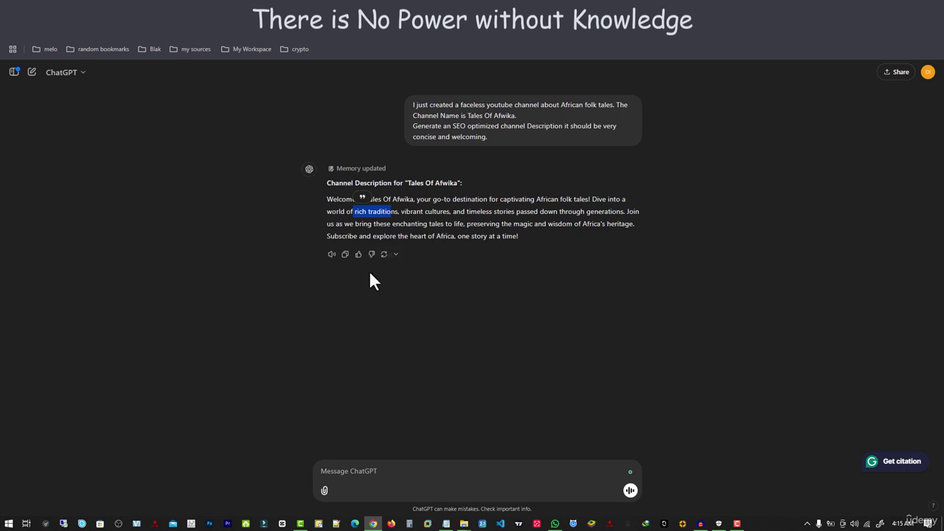
drag(529, 232, 325, 193)
key(ctrl+c)
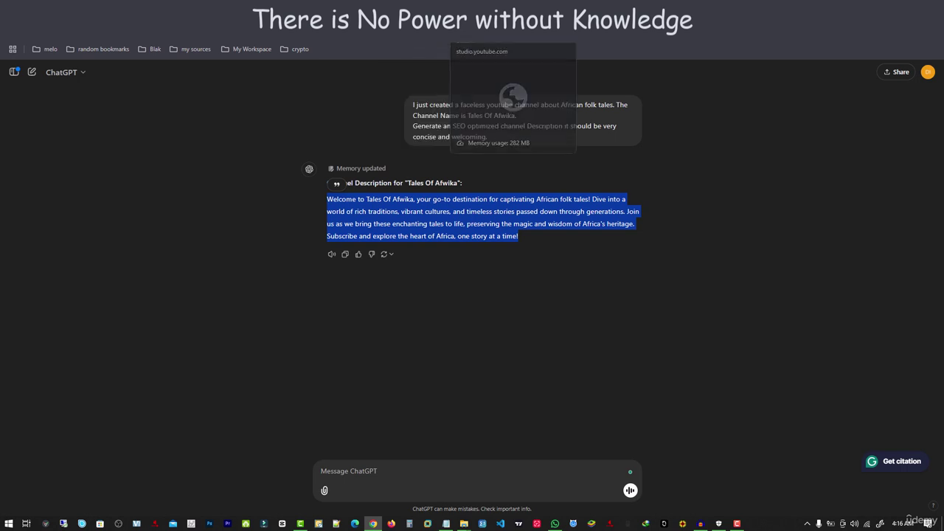
click(457, 30)
click(227, 344)
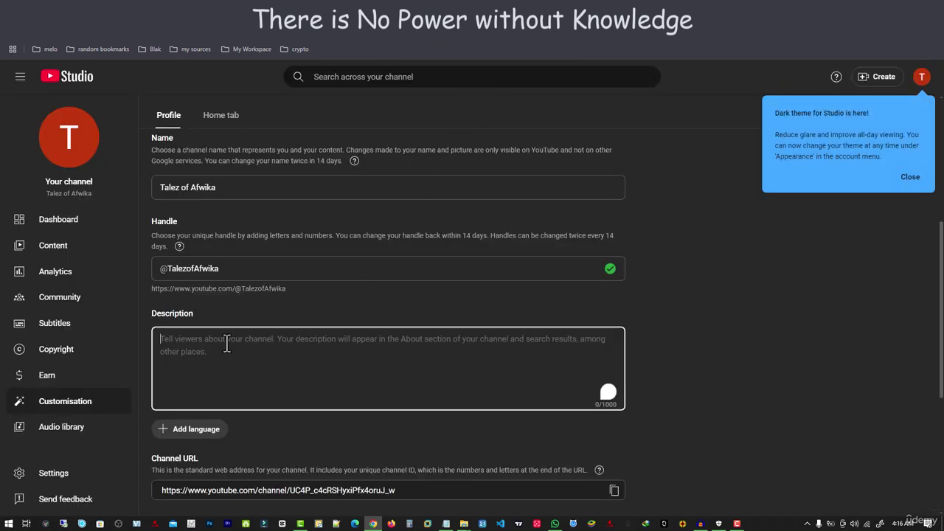
key(ctrl+v)
Step: Add an external link entry titled "facebook" to the channel profile, and delete the entry
scroll(253, 360, down, 3)
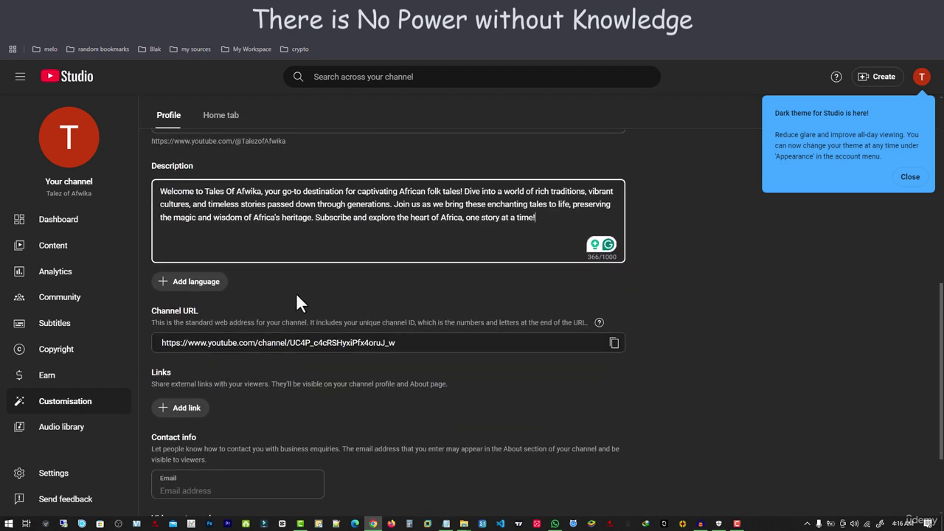
scroll(288, 310, down, 2)
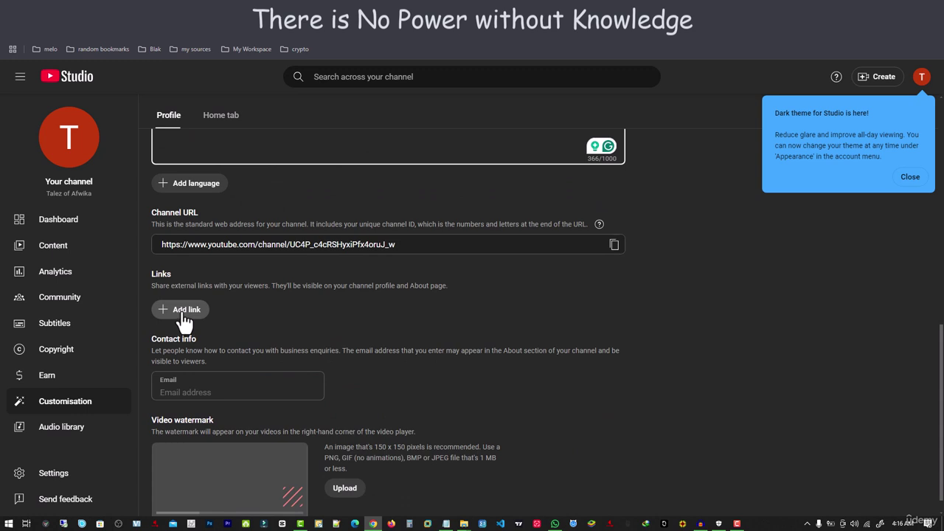
click(178, 316)
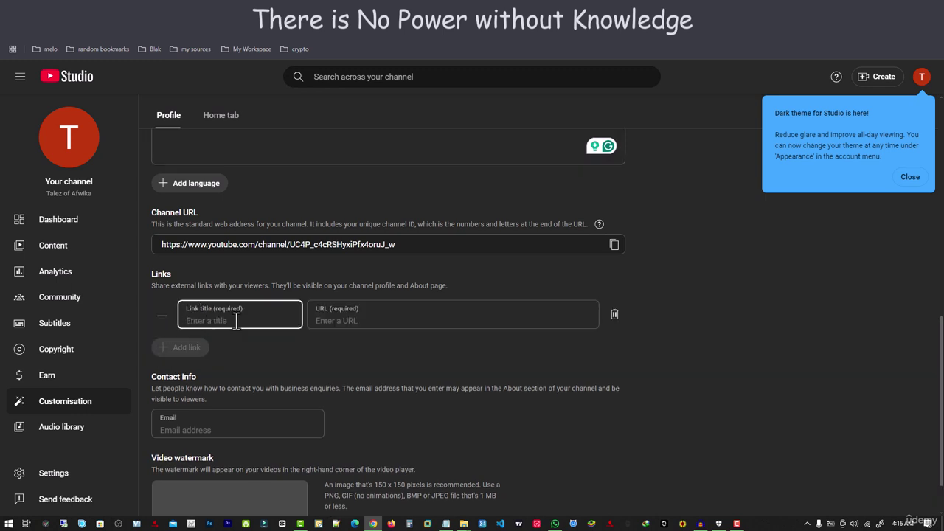
text(facebook)
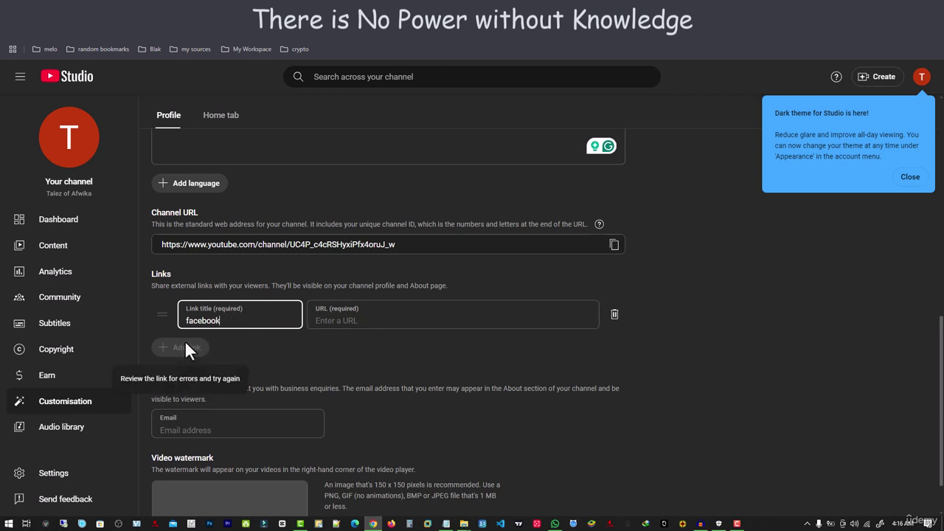
click(614, 314)
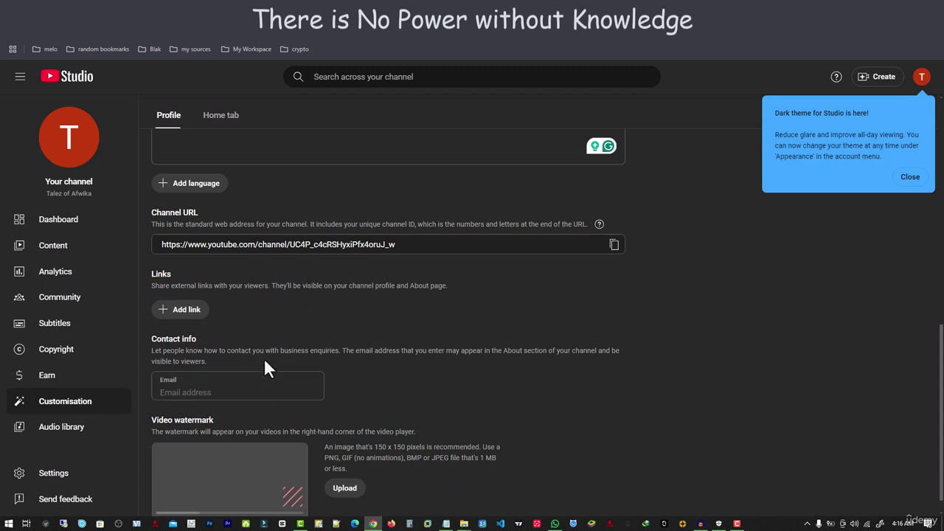
scroll(265, 355, down, 1)
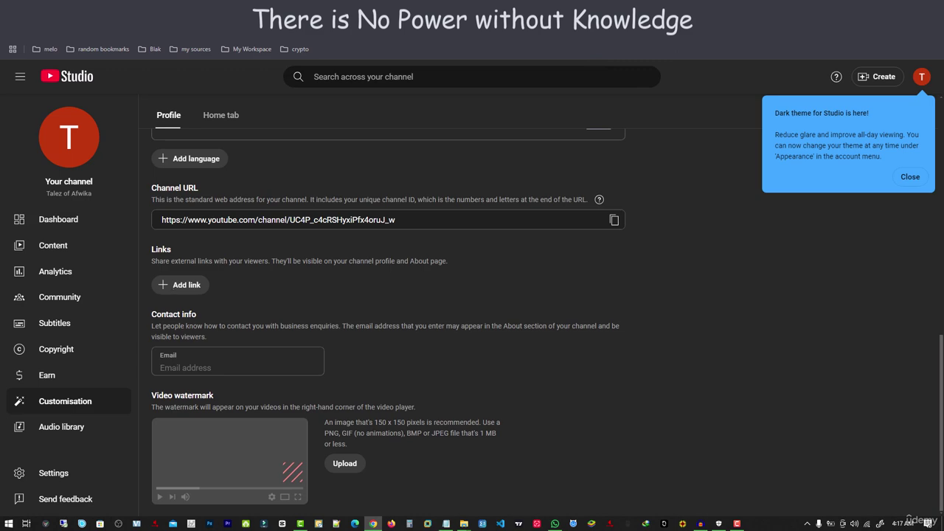
Step: Browse the Google image results for "subscribe flaticon" for a subscribe icon suitable as the channel's video watermark
key(ctrl+Tab)
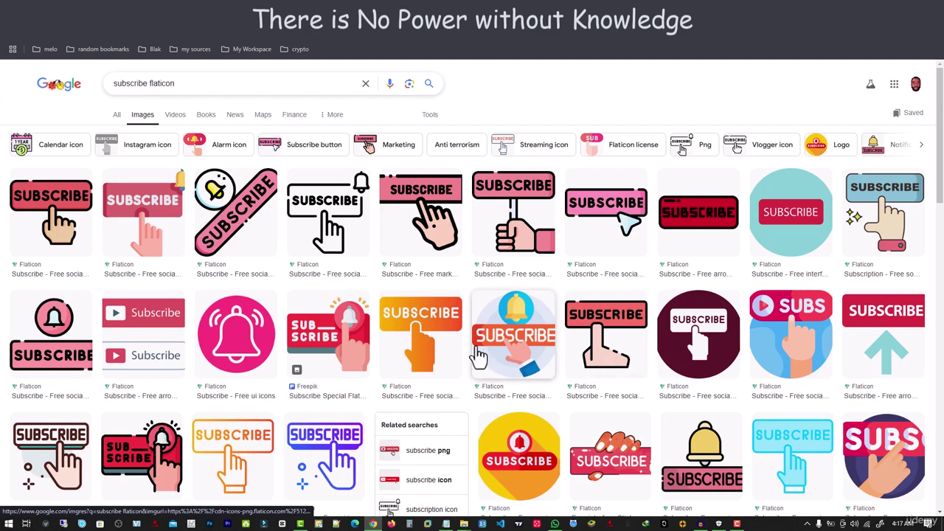
scroll(423, 350, down, 3)
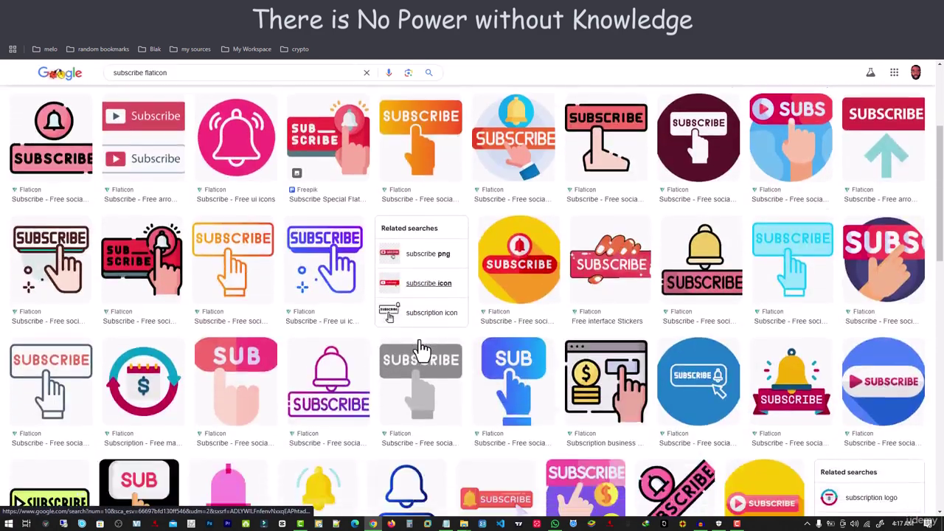
scroll(423, 350, down, 3)
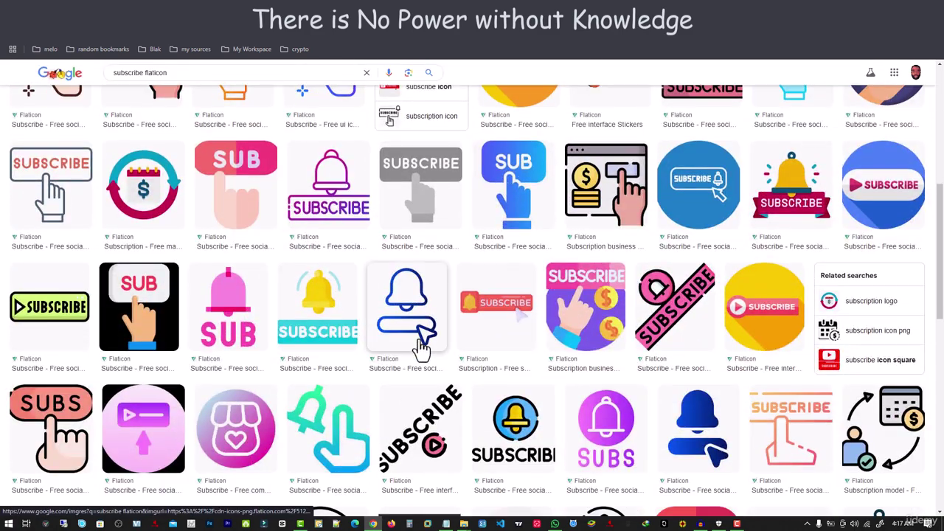
scroll(423, 348, down, 3)
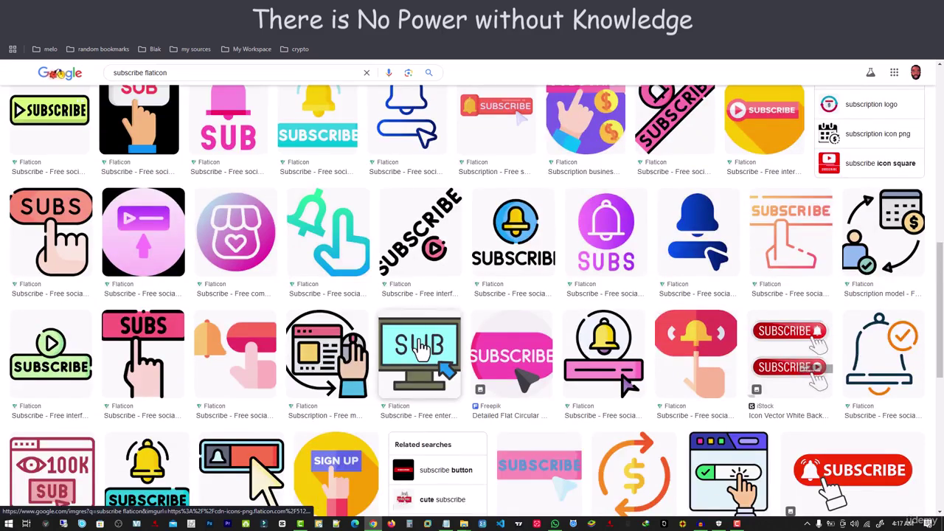
scroll(420, 347, down, 2)
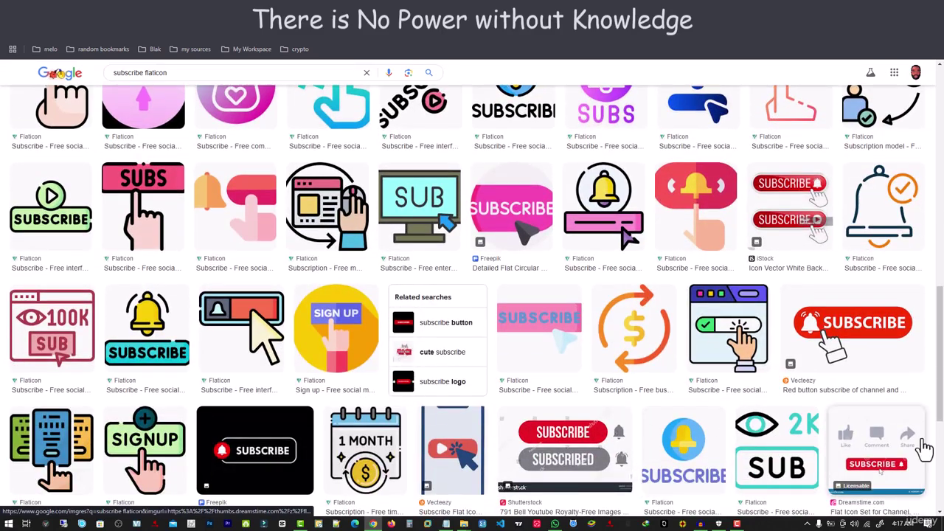
scroll(421, 361, up, 3)
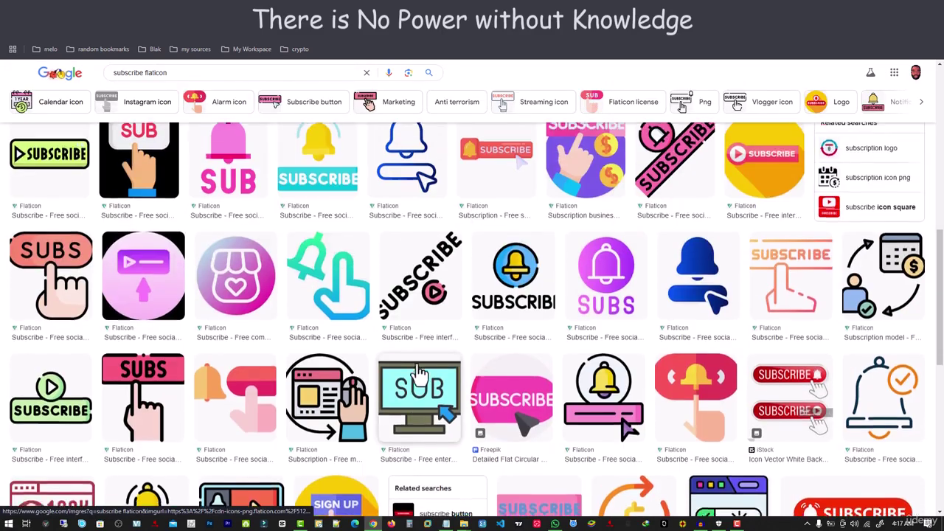
scroll(419, 373, up, 3)
scroll(442, 379, down, 2)
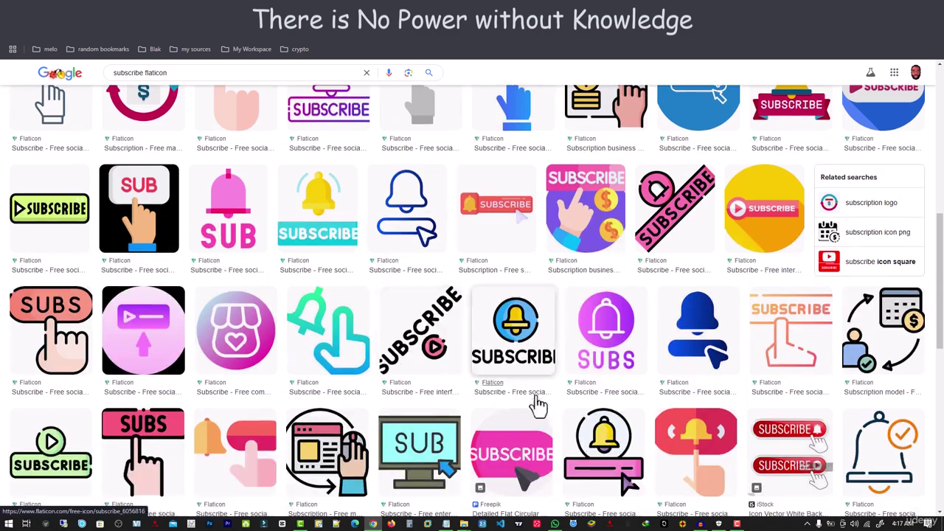
scroll(443, 347, up, 3)
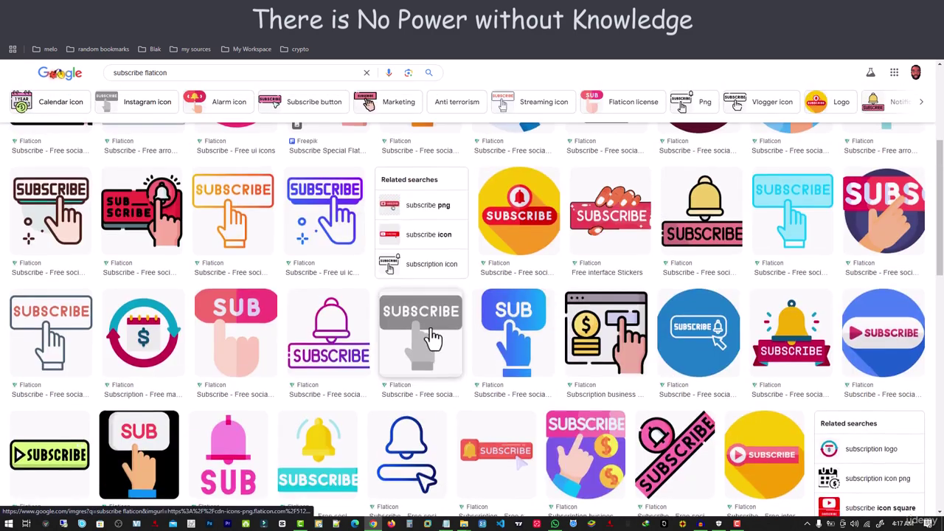
scroll(433, 338, up, 3)
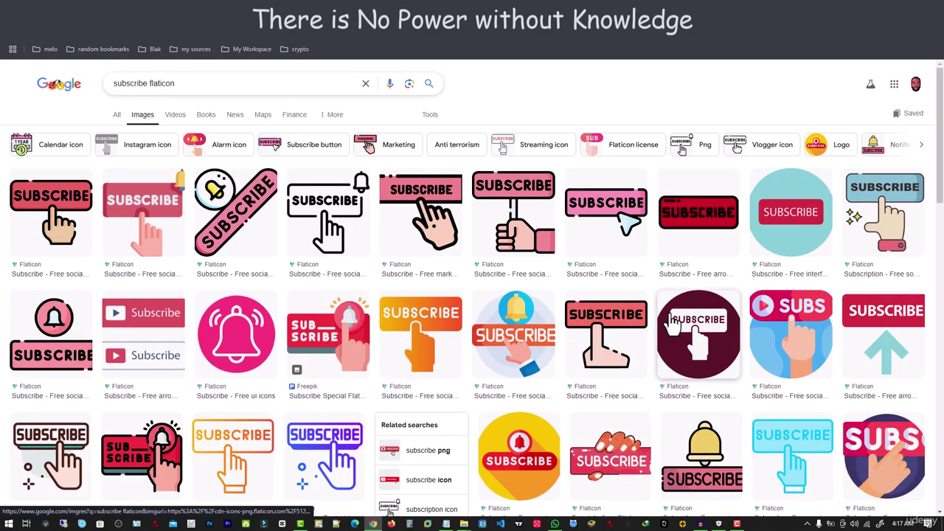
scroll(671, 323, down, 4)
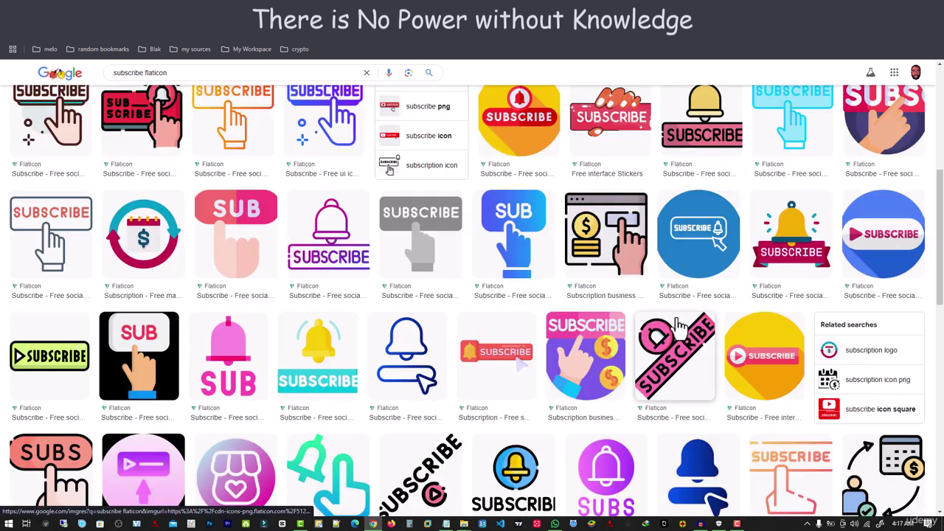
scroll(679, 327, down, 5)
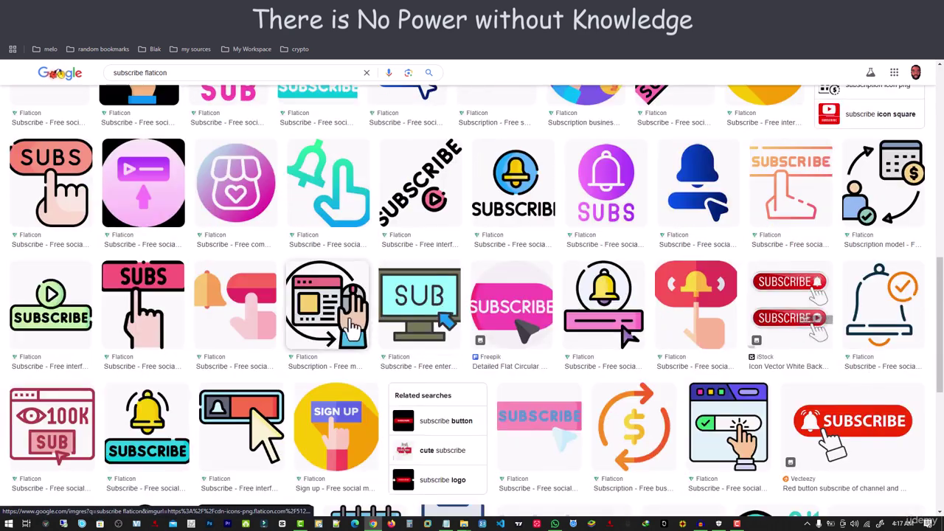
scroll(353, 324, down, 2)
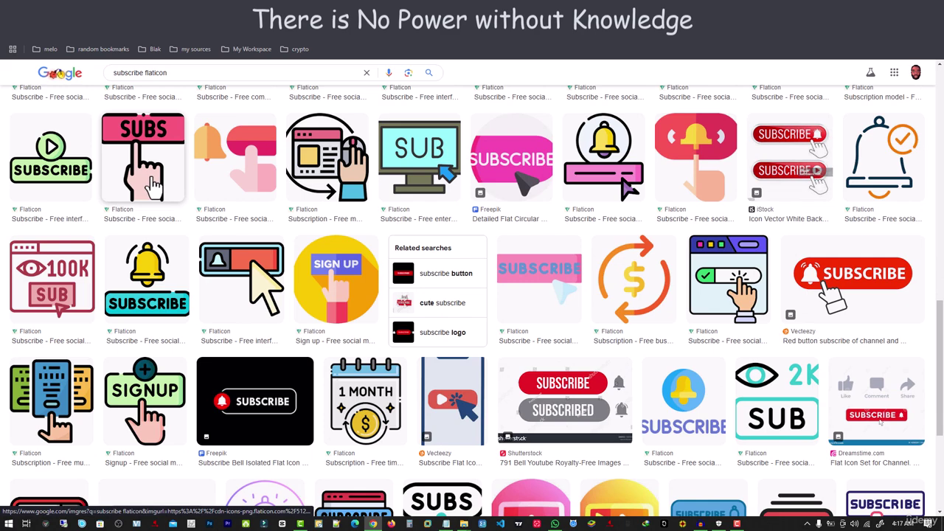
Step: Pick the pink "SUBS" icon with the pointing hand and upload it in YouTube Studio as the video watermark, keeping the full-image crop
click(151, 190)
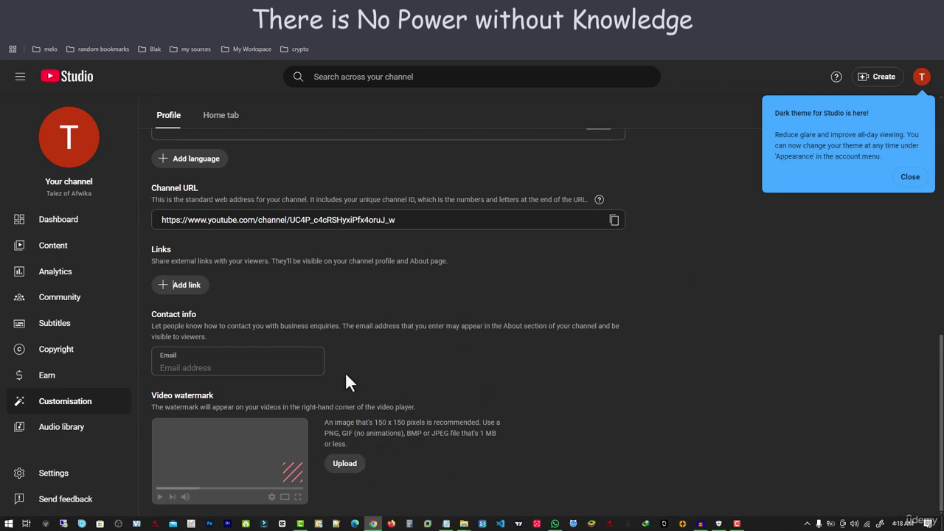
click(361, 462)
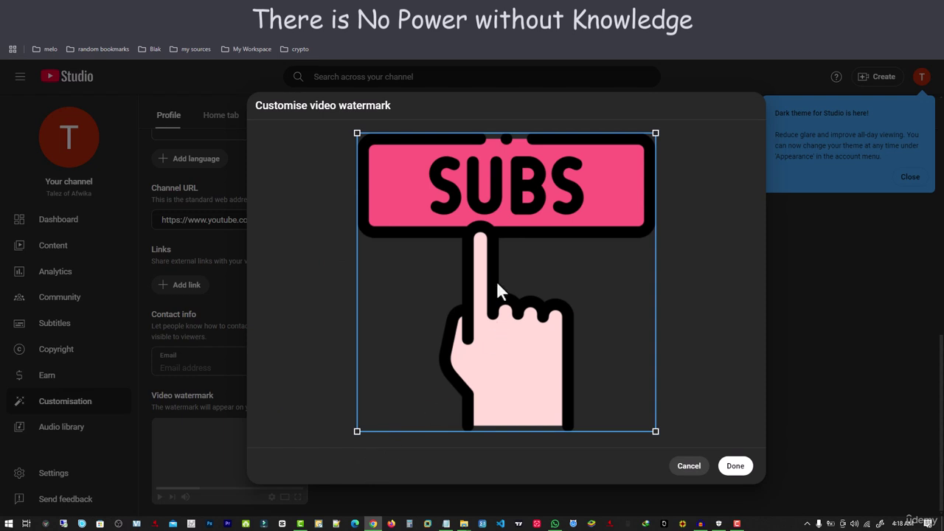
click(735, 467)
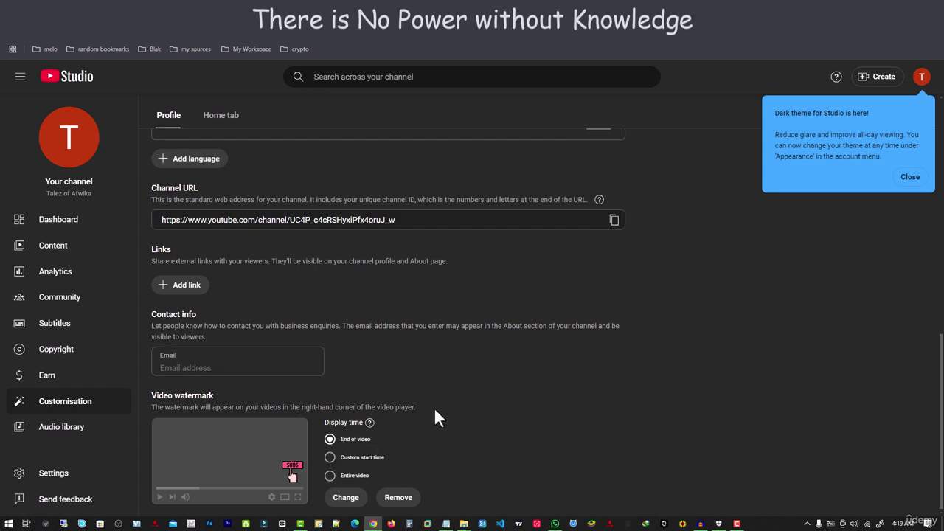
Step: Dismiss the dark theme notice and publish the channel customisation changes
scroll(438, 415, down, 1)
scroll(531, 420, up, 4)
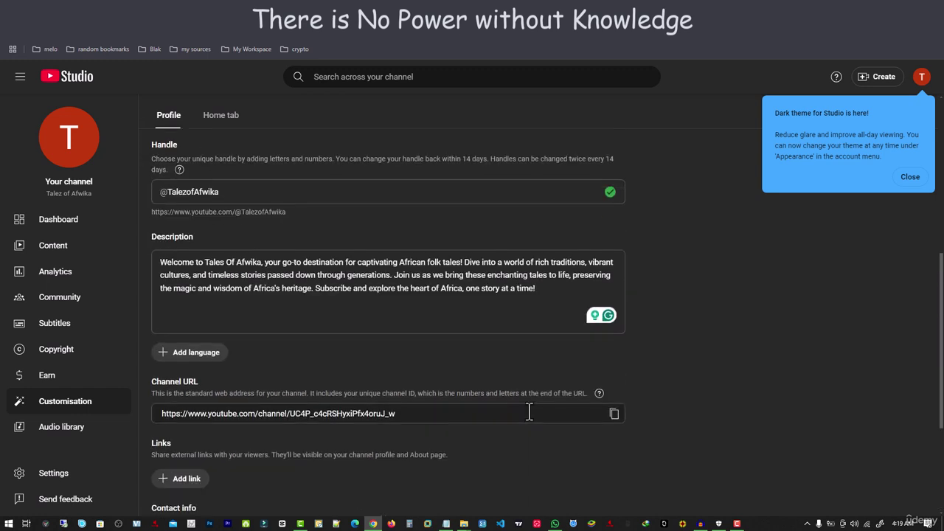
click(909, 177)
scroll(722, 302, up, 5)
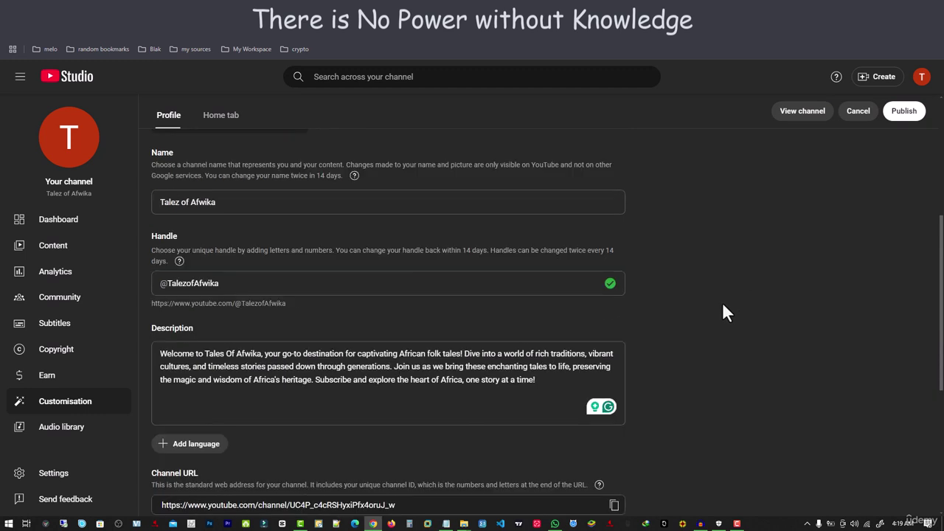
click(908, 120)
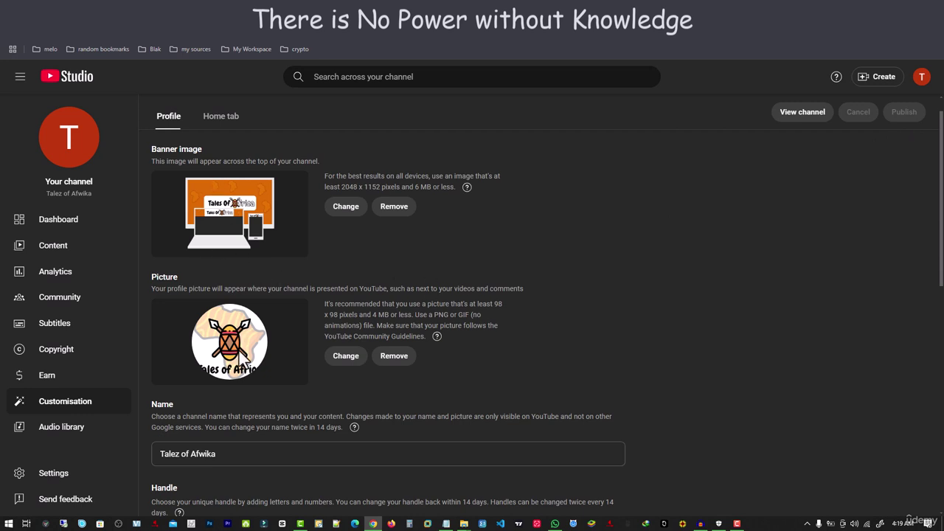
scroll(265, 379, down, 2)
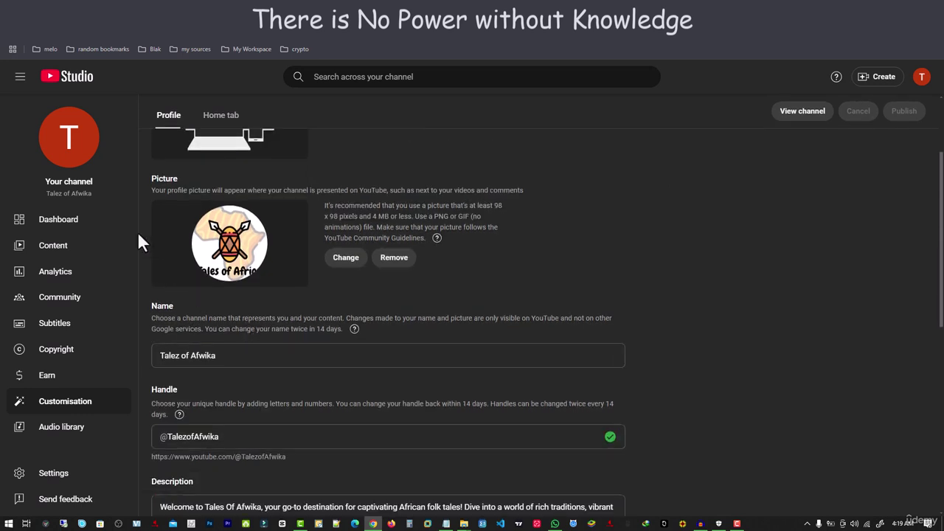
click(53, 135)
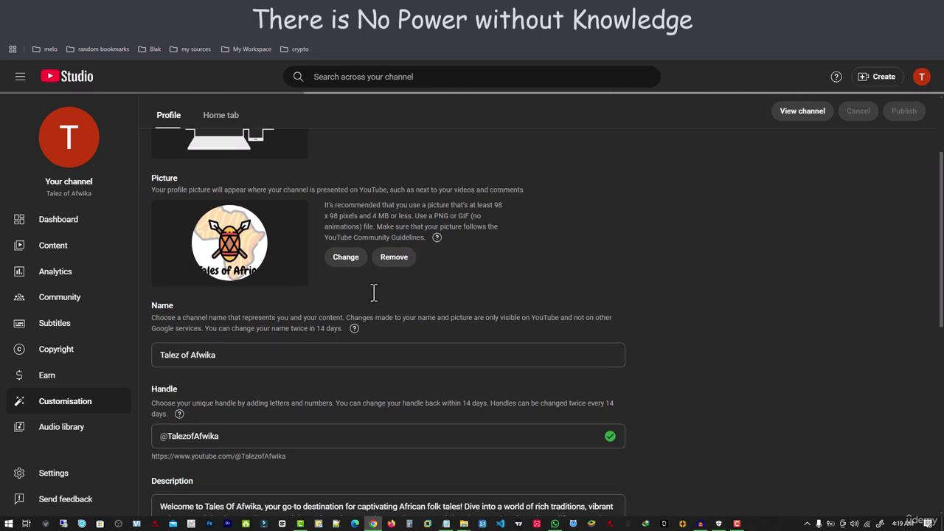
scroll(342, 410, down, 5)
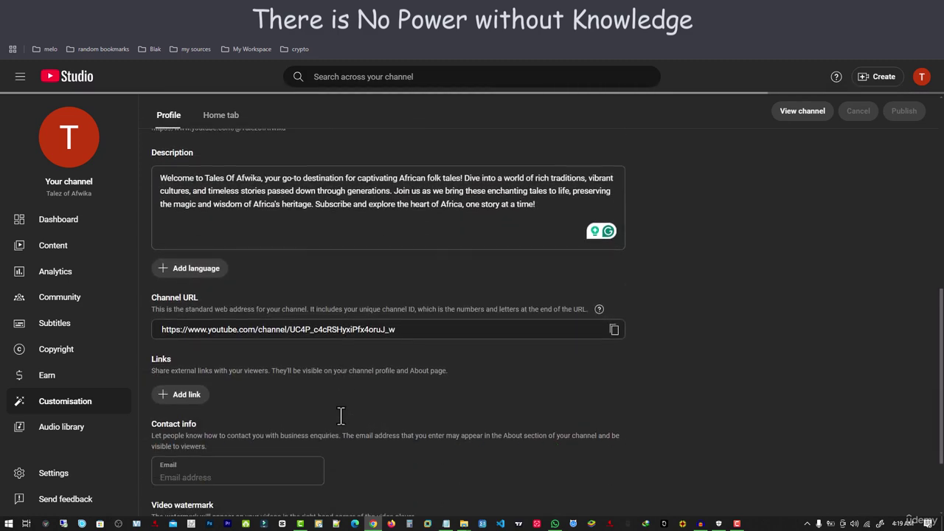
scroll(340, 416, down, 1)
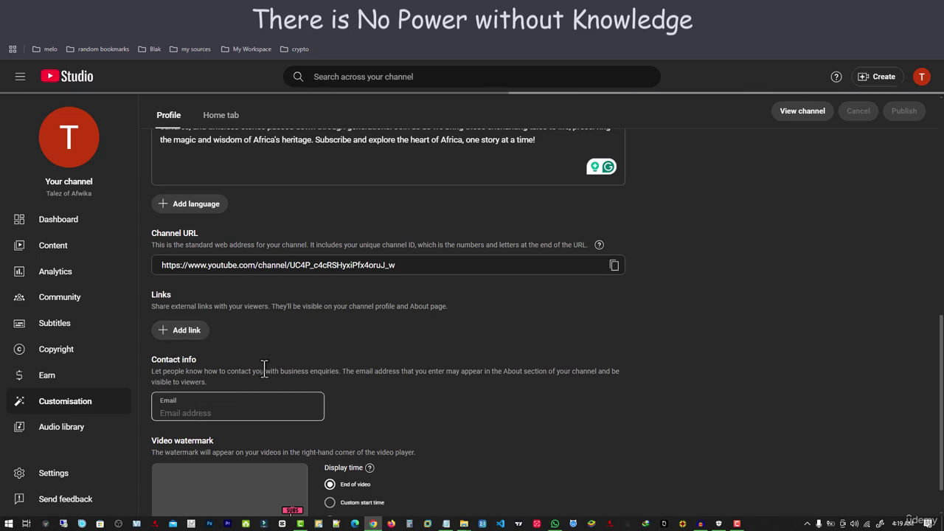
scroll(264, 377, up, 4)
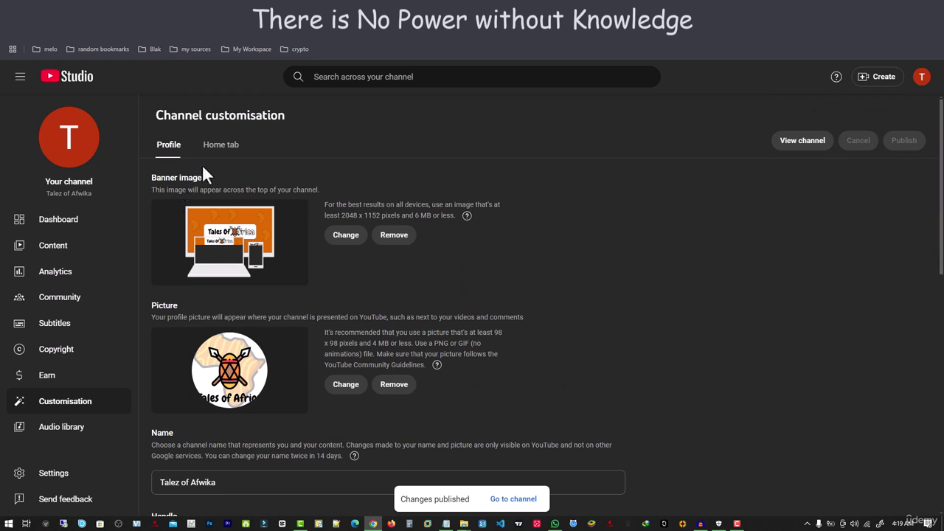
Step: In the channel's basic info settings, set the country of residence to Nigeria
click(61, 480)
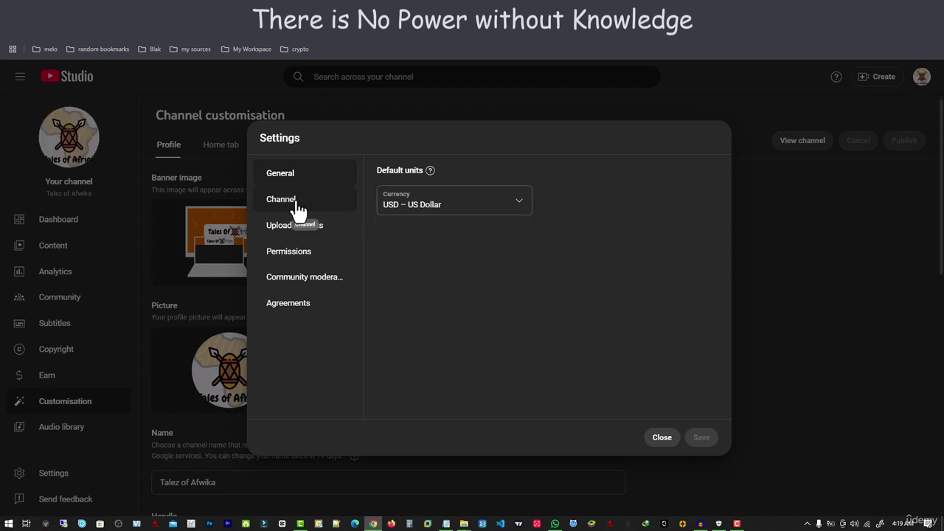
click(296, 209)
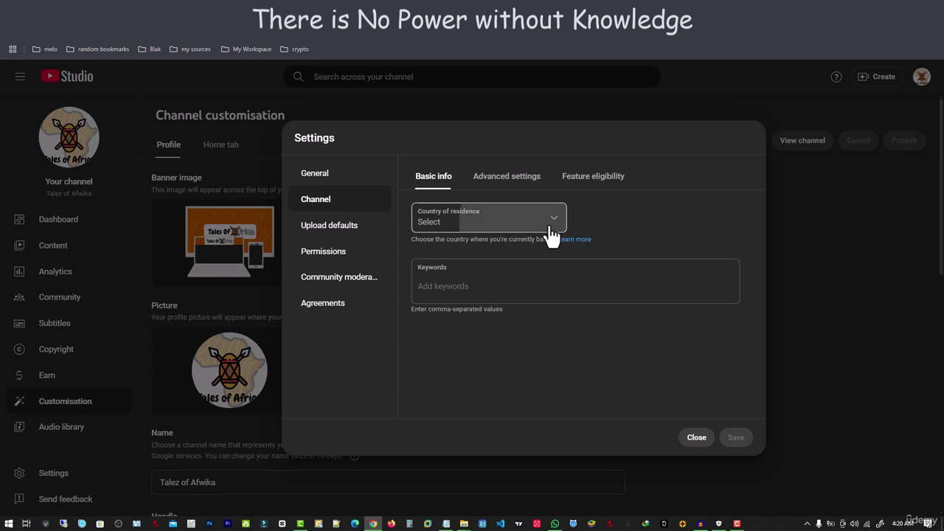
click(464, 225)
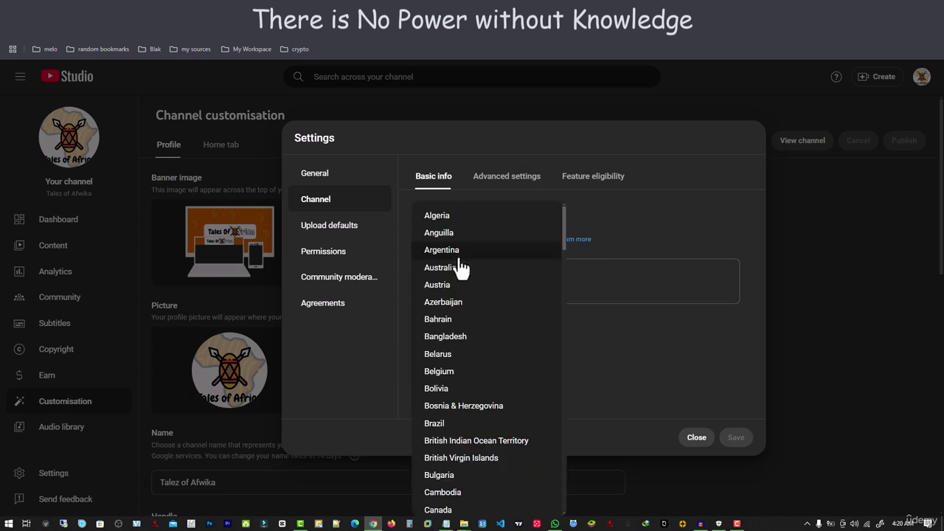
scroll(449, 302, down, 15)
scroll(446, 315, down, 5)
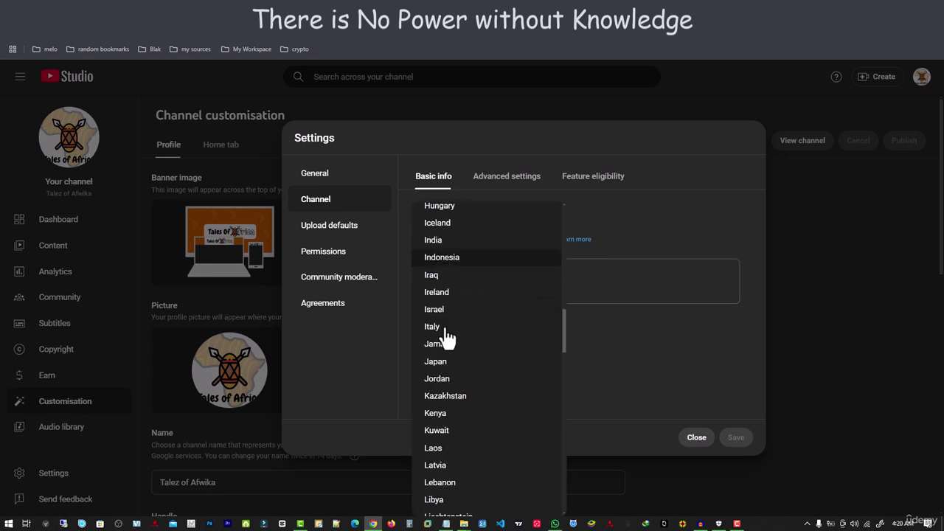
scroll(455, 303, down, 3)
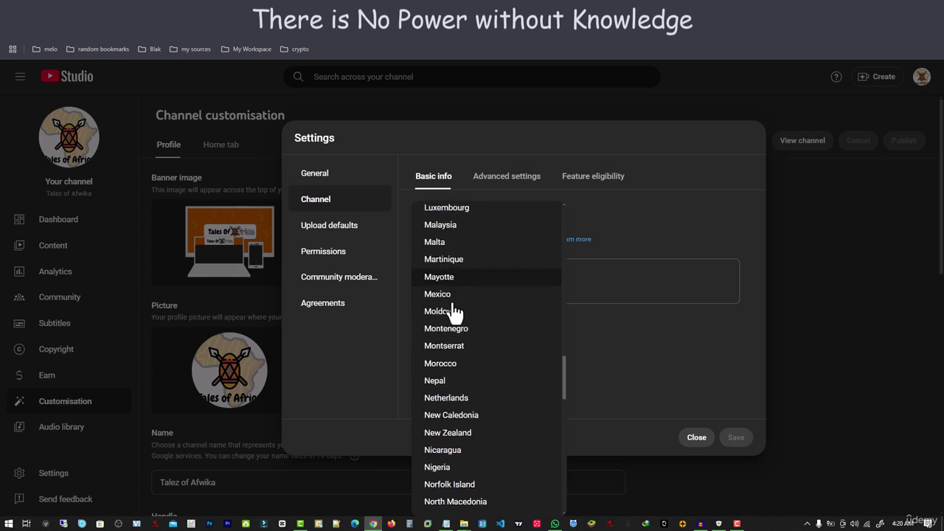
click(442, 336)
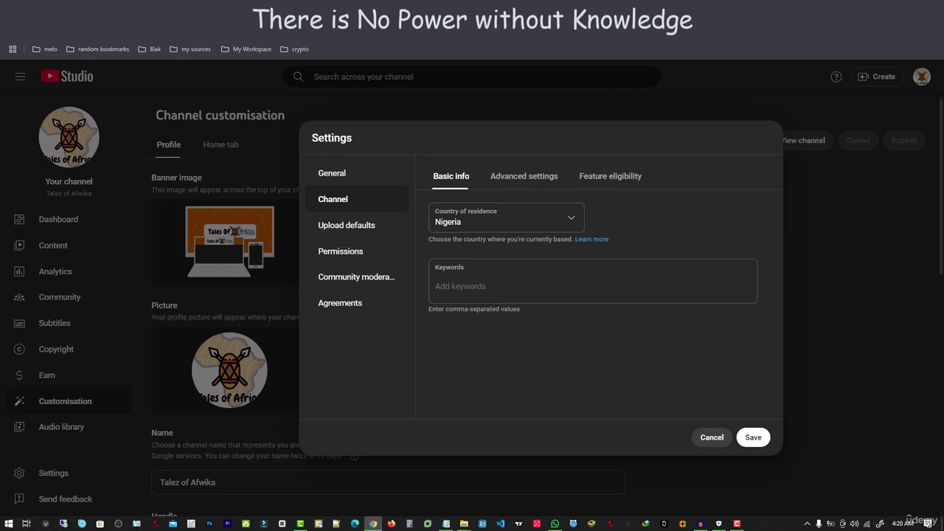
Step: Switch to ChatGPT and submit the prompt "Generate 12 keywords that can be used to optimize my channel for search discovery"
click(656, 10)
click(397, 484)
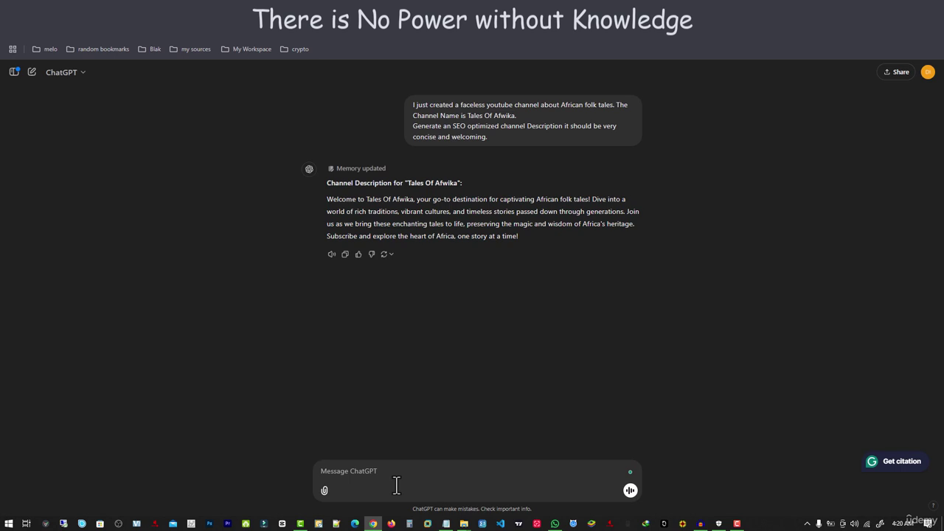
text(Generate)
text(2 keywords that can be used to optimi)
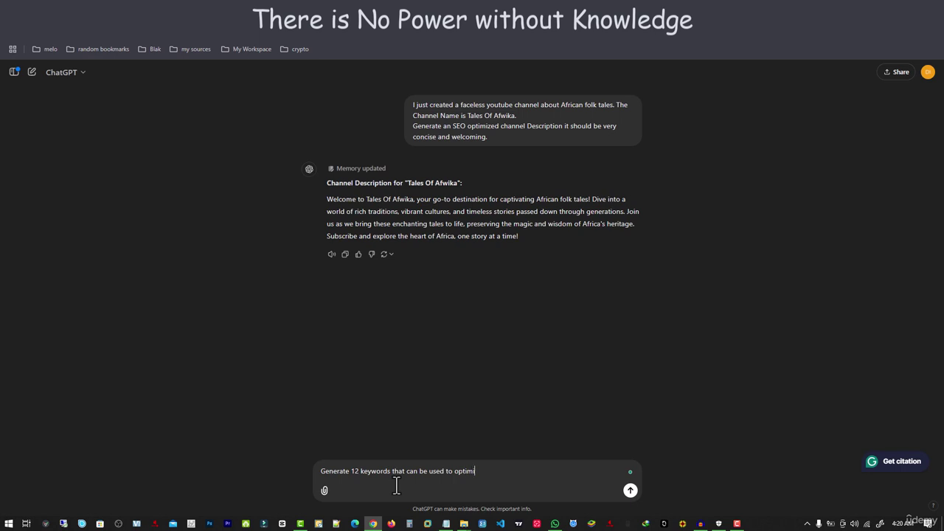
text(ze my channel for search discovery)
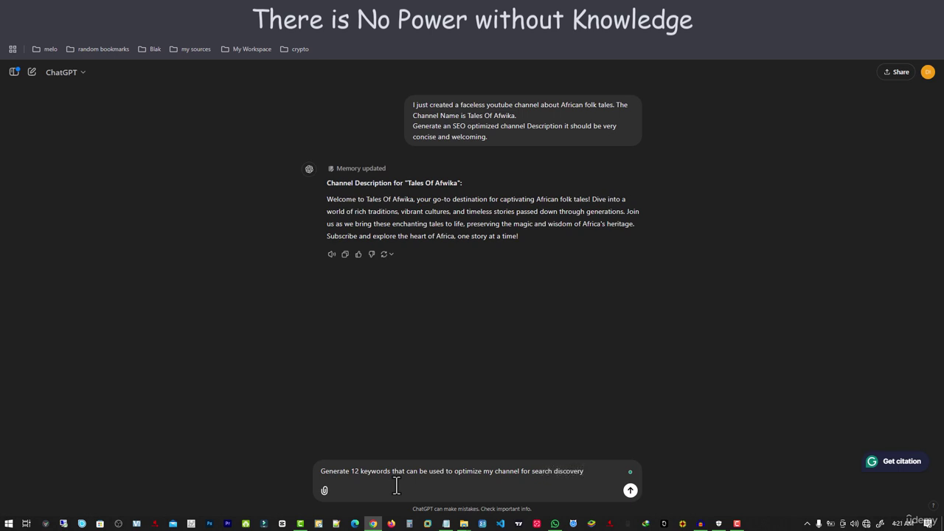
key(Return)
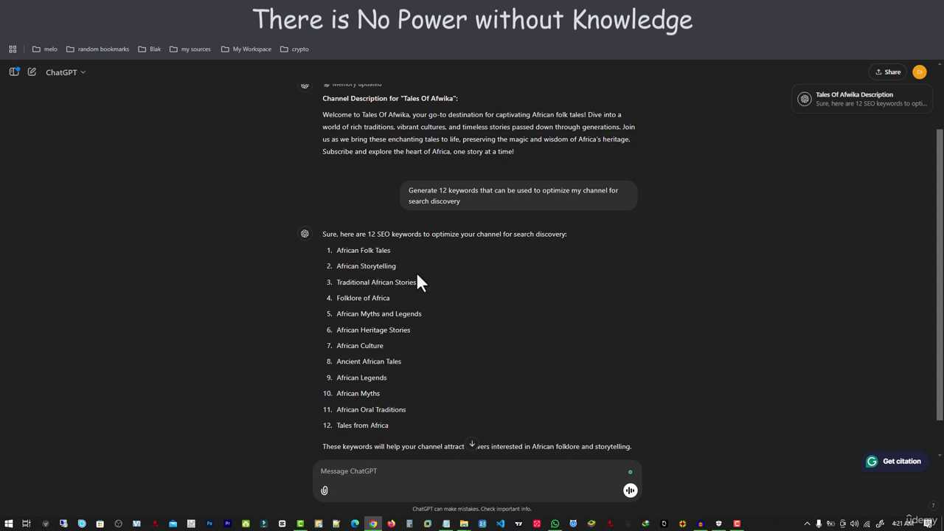
Step: Ask ChatGPT to give the keyword list as comma-separated values with the follow-up "comma separeted"
scroll(400, 324, down, 1)
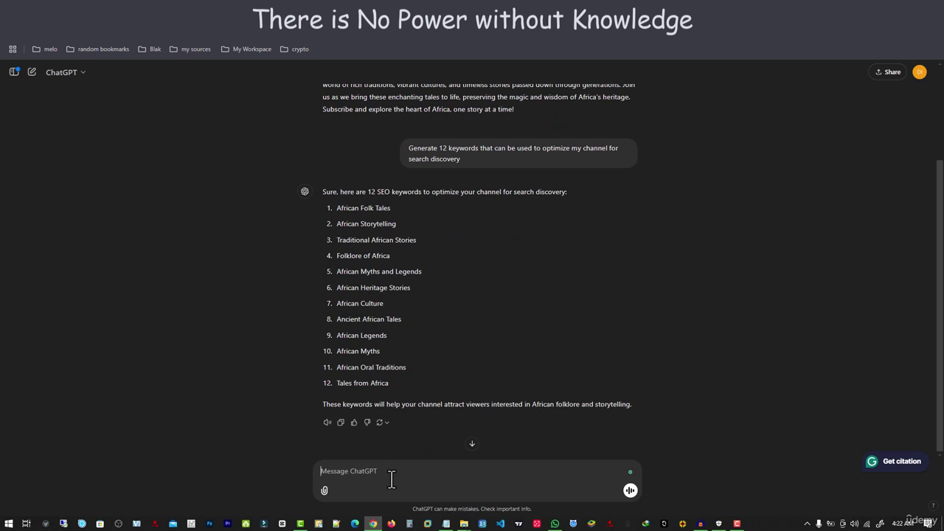
text(comma separeted)
key(Return)
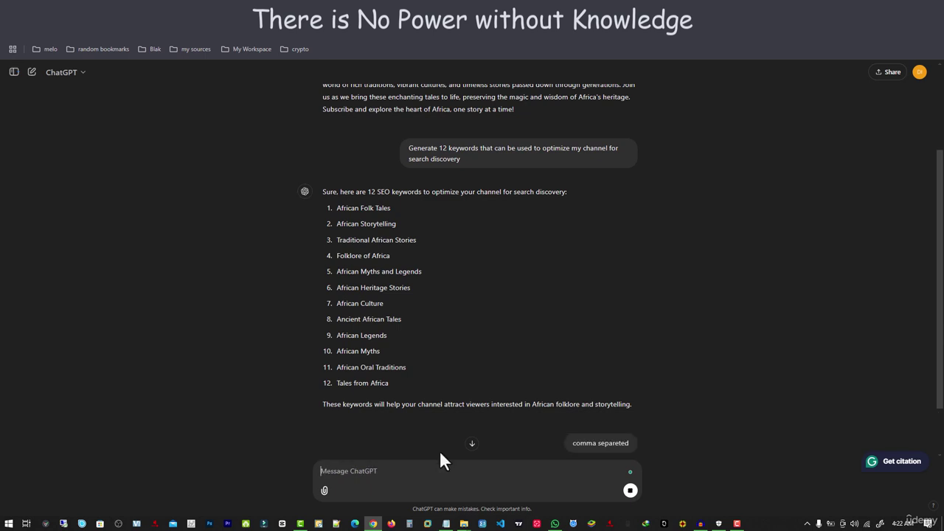
Step: Copy the full comma-separated keyword list, from "African Folk Tales" to "Tales from Africa", out of ChatGPT's latest reply
click(472, 444)
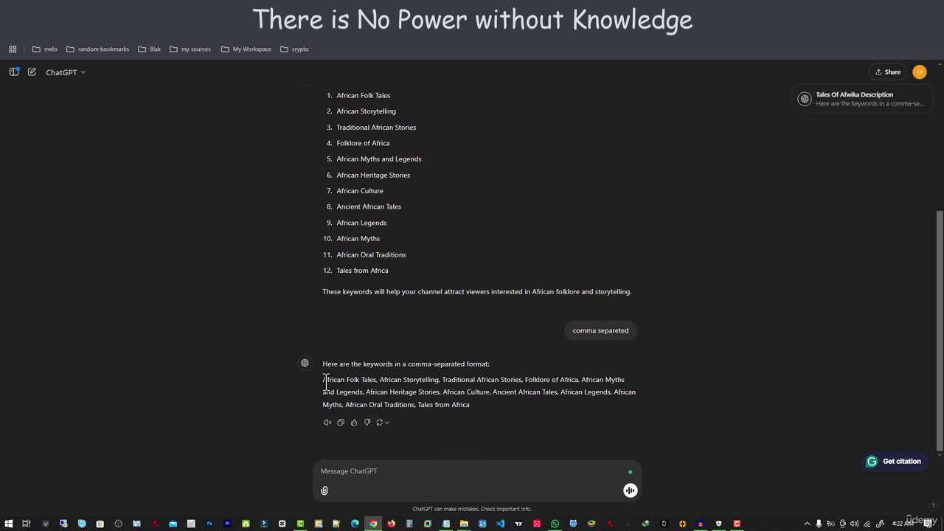
drag(322, 381, 472, 408)
key(ctrl+c)
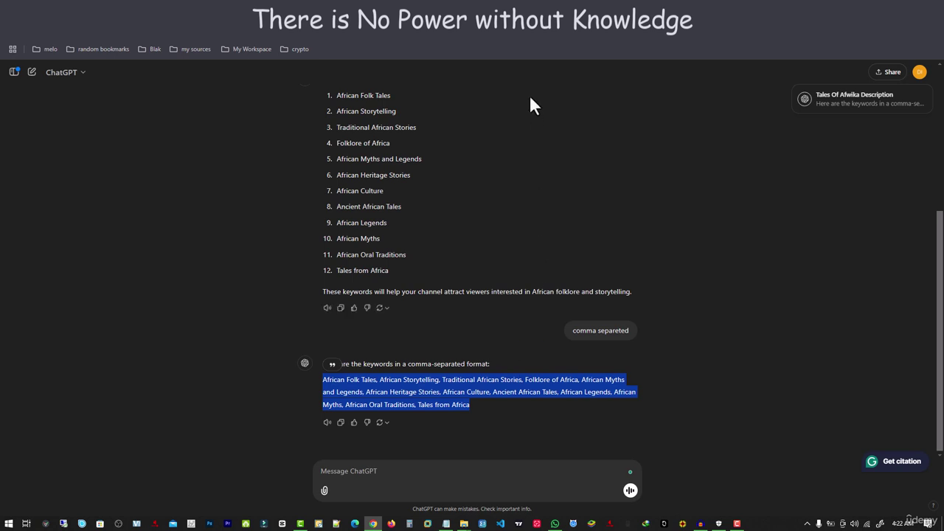
Step: Switch back to YouTube Studio, paste the copied list into the channel keywords, and save the settings
click(543, 10)
click(451, 286)
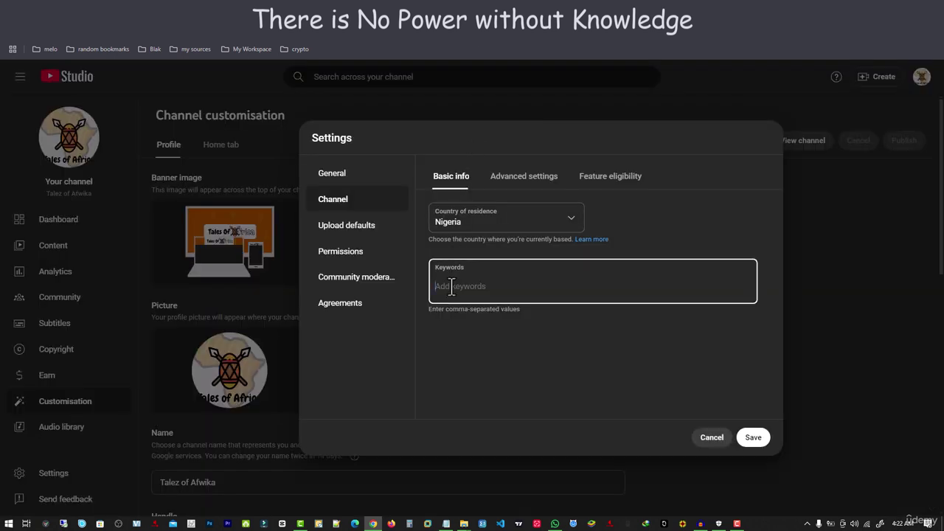
key(ctrl+v)
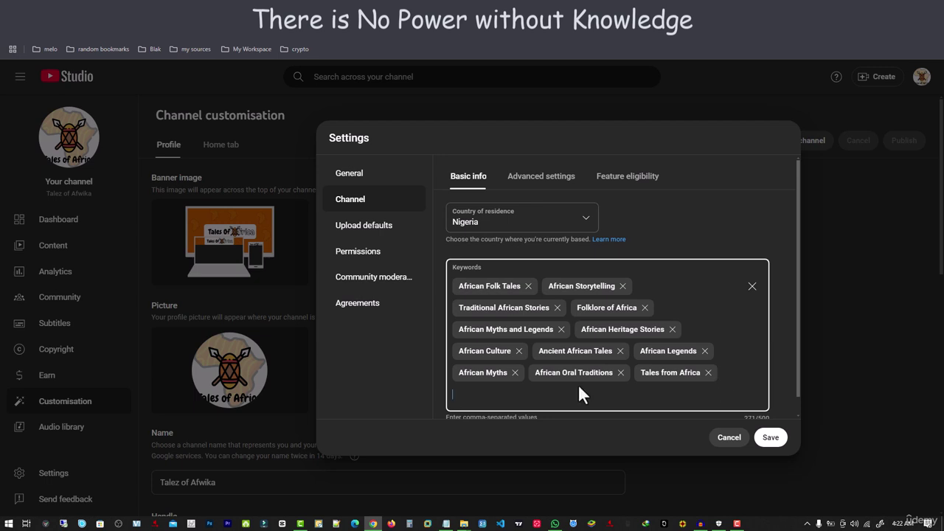
scroll(702, 340, down, 1)
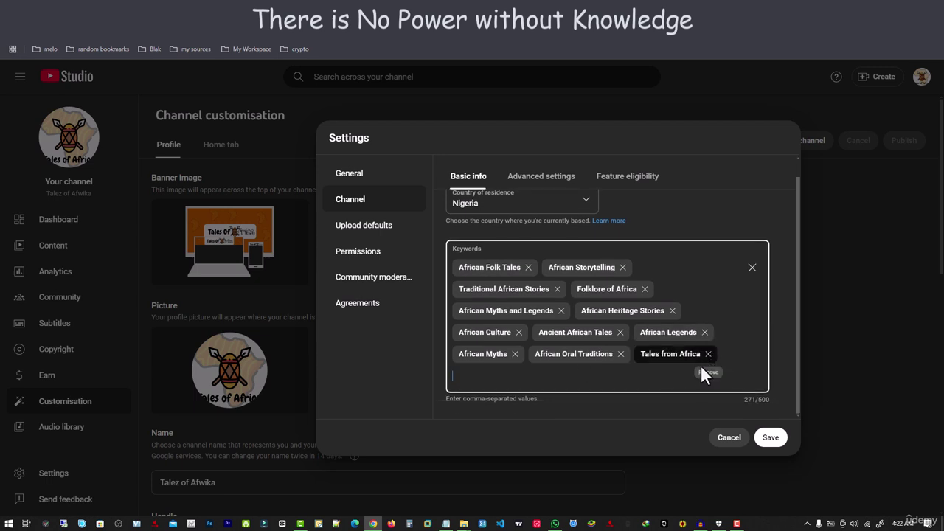
scroll(512, 317, up, 1)
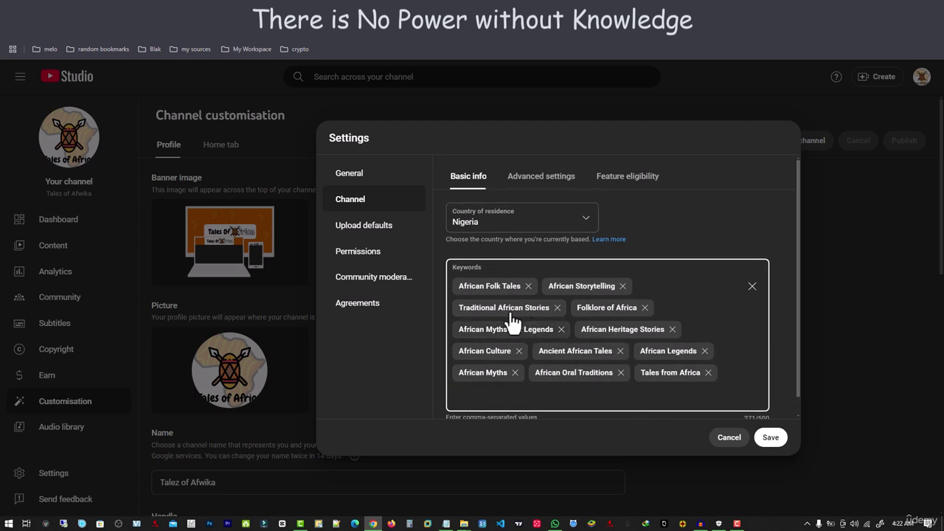
click(770, 438)
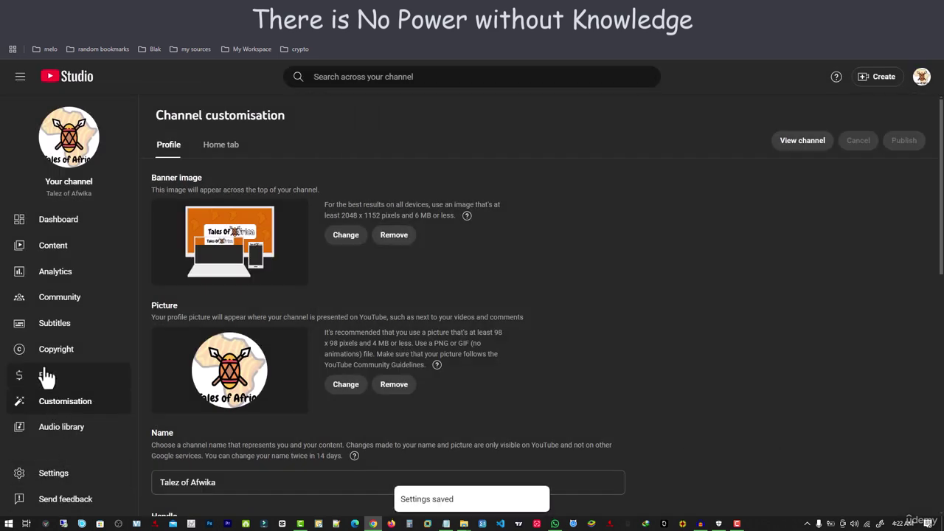
Step: In the channel's advanced settings, set the channel as not Made for Kids and save the change
click(72, 478)
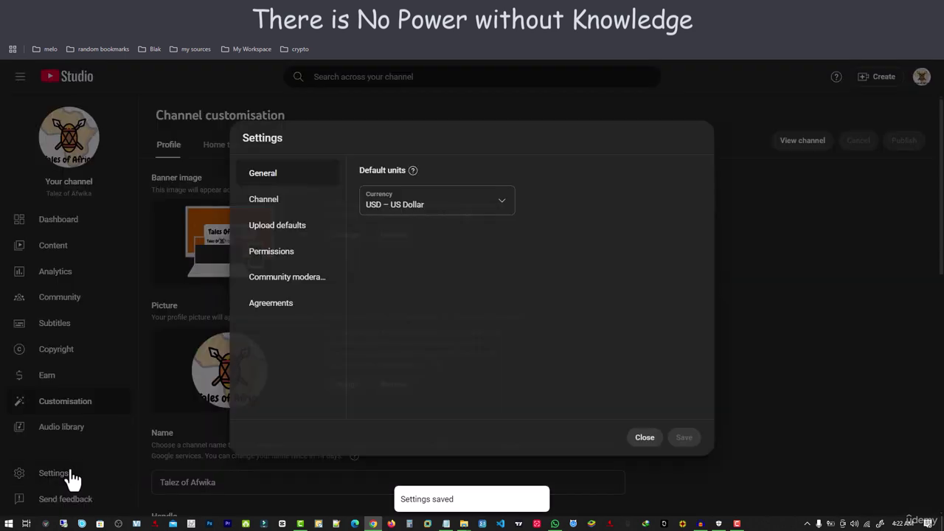
click(274, 209)
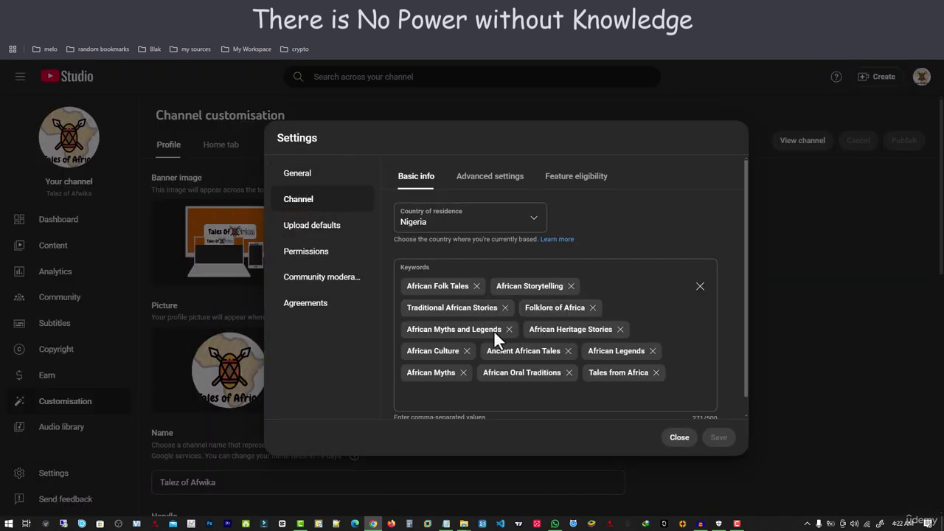
scroll(498, 343, down, 1)
click(504, 183)
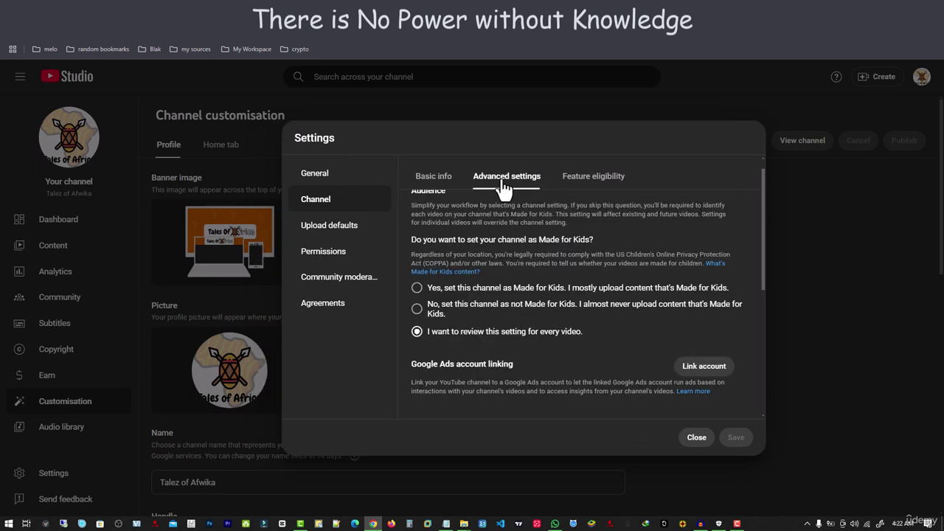
scroll(467, 347, up, 1)
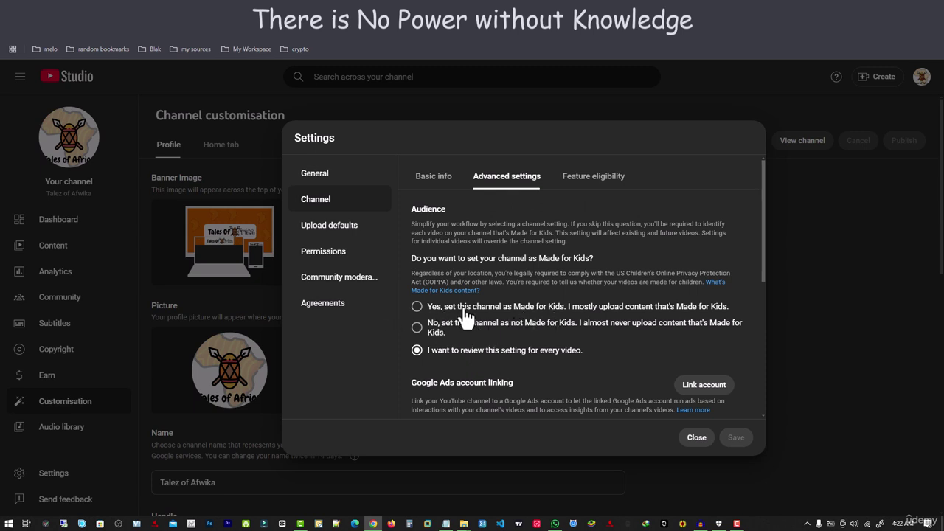
click(419, 328)
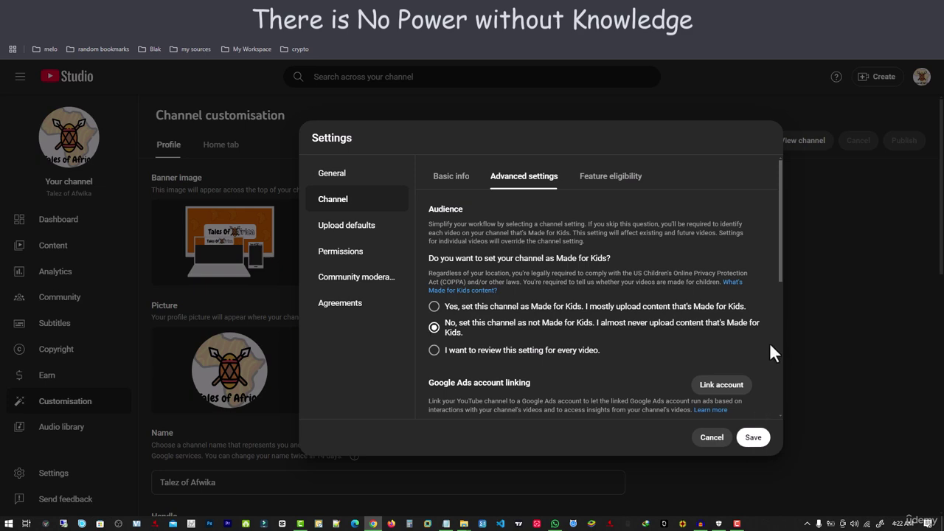
scroll(769, 344, down, 5)
scroll(763, 339, down, 1)
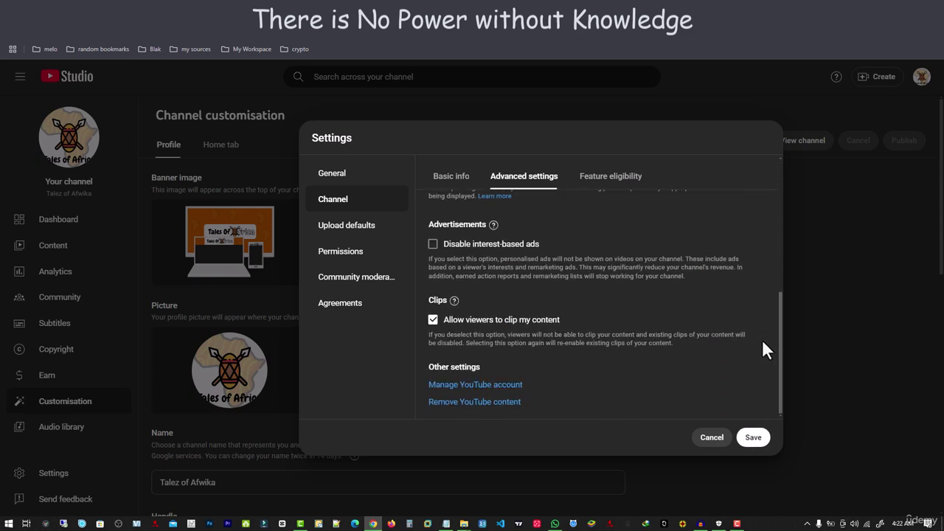
scroll(750, 361, up, 6)
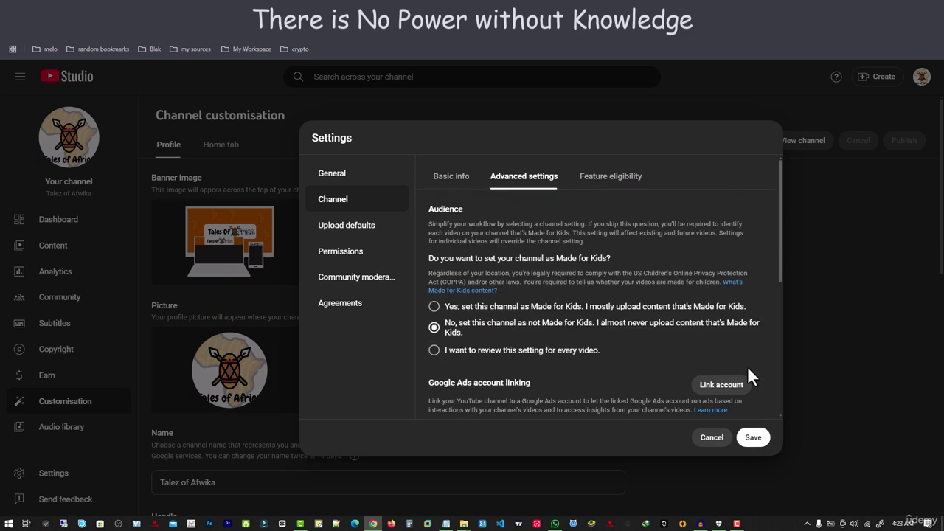
scroll(748, 369, down, 5)
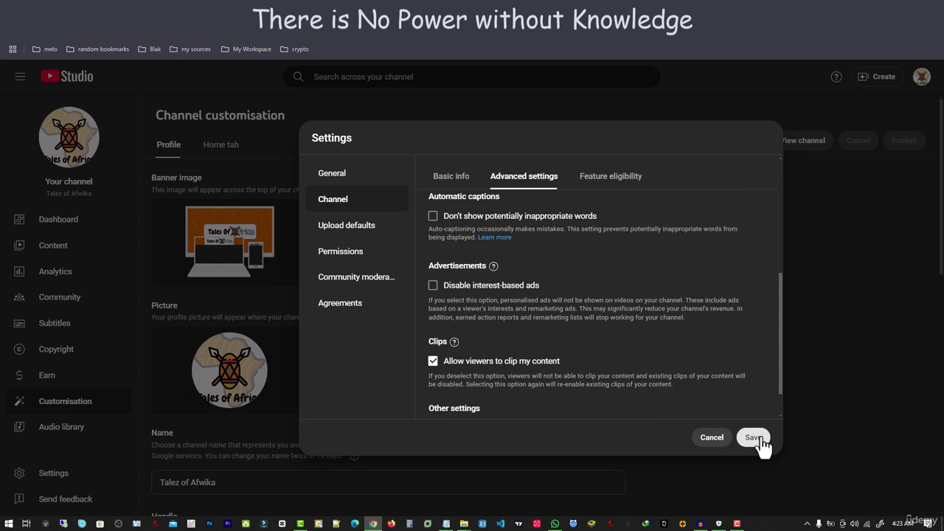
click(754, 437)
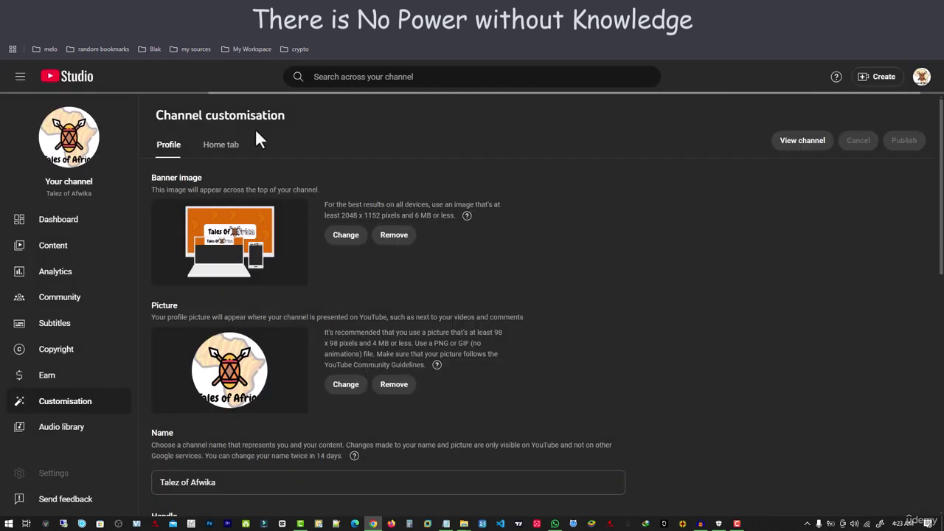
Step: Switch to the Google Docs outline and undo the last edit to bring back the item "8. Remove Channel restrictions"
click(251, 11)
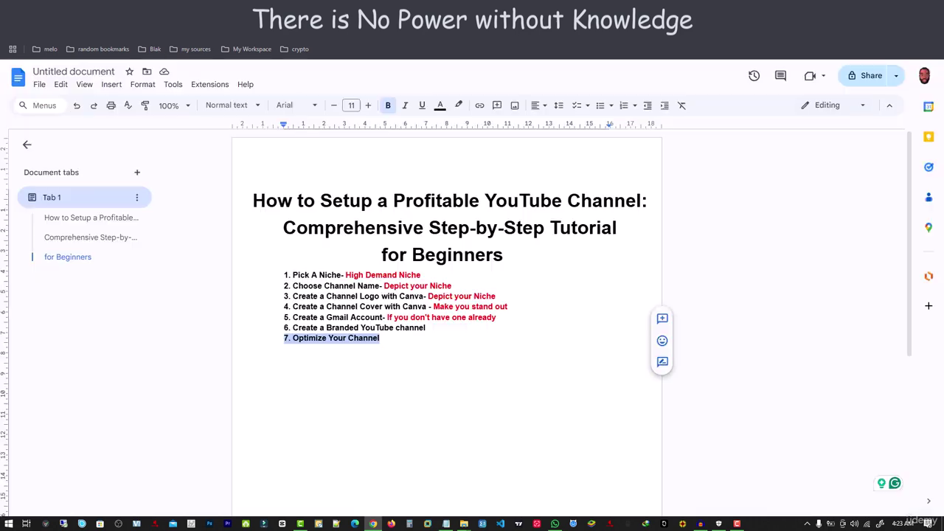
click(381, 350)
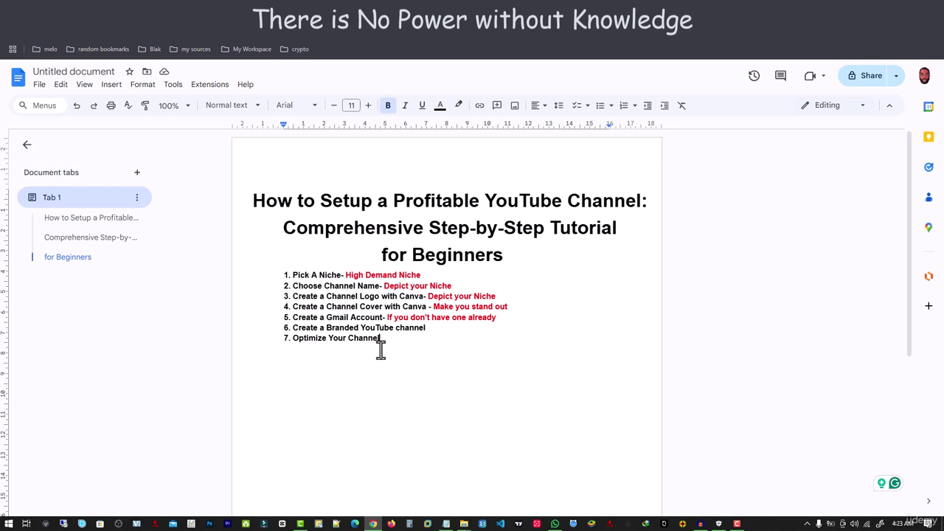
key(ctrl+z)
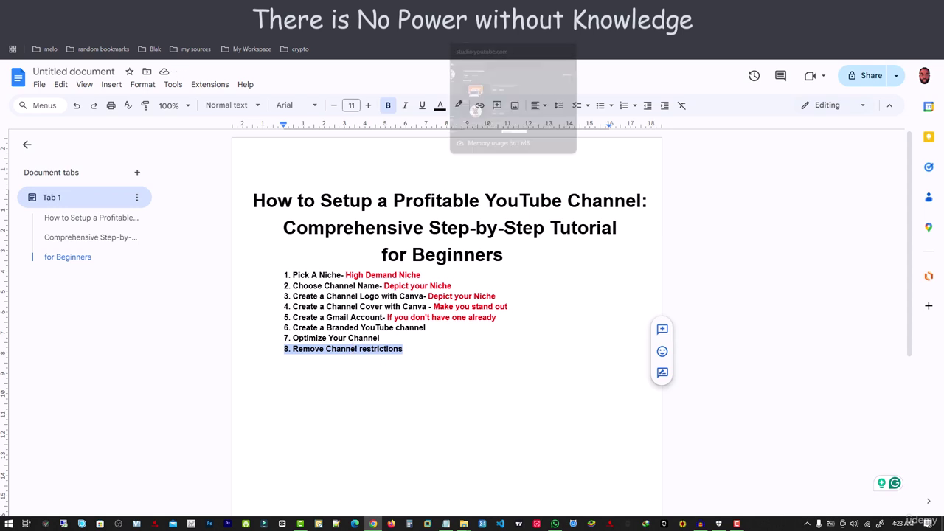
Step: Return to YouTube Studio and open phone number verification for intermediate features from the channel's feature eligibility settings
click(487, 22)
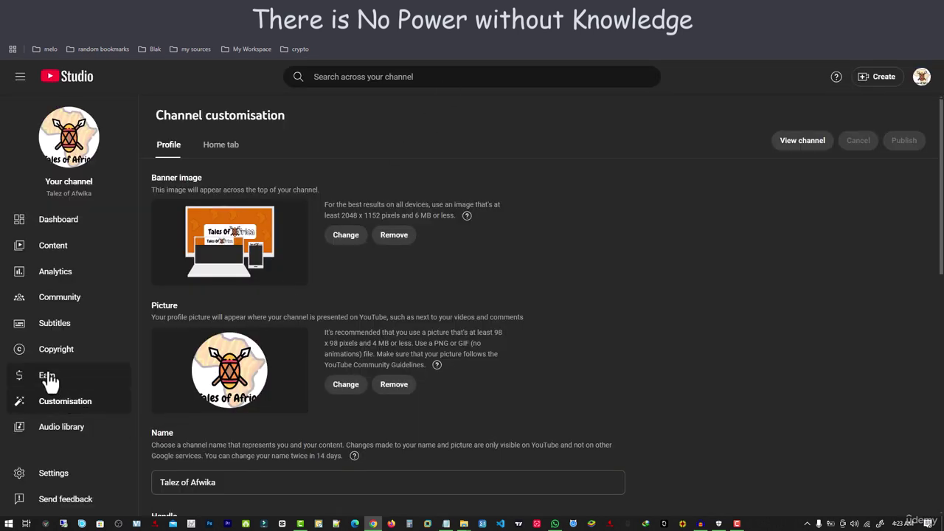
click(56, 479)
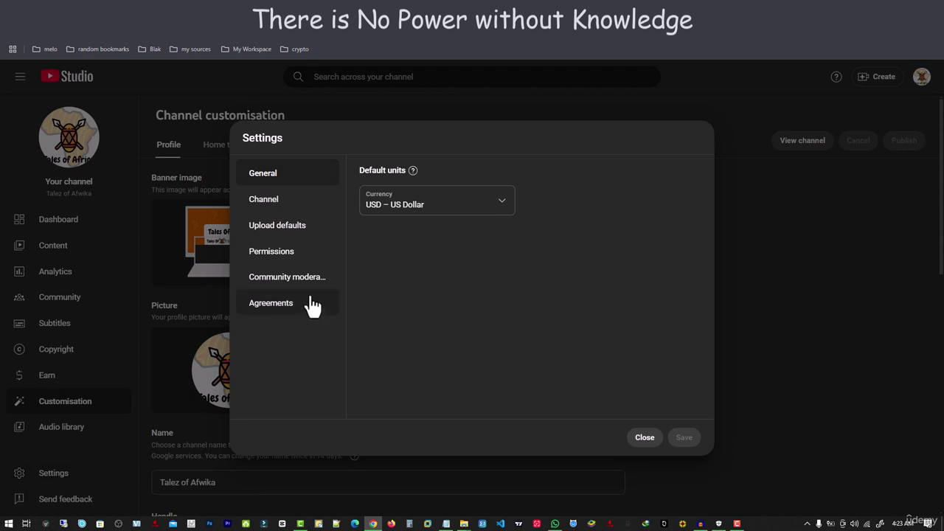
click(299, 202)
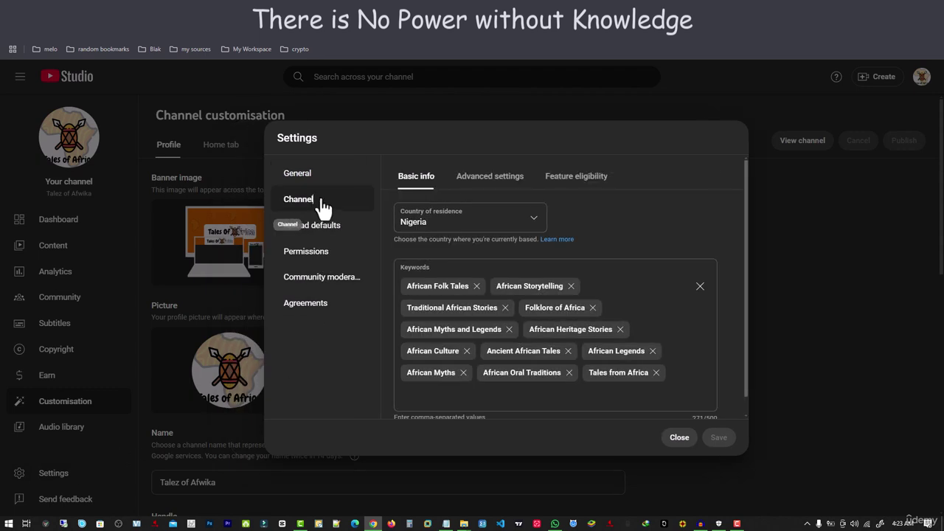
click(592, 189)
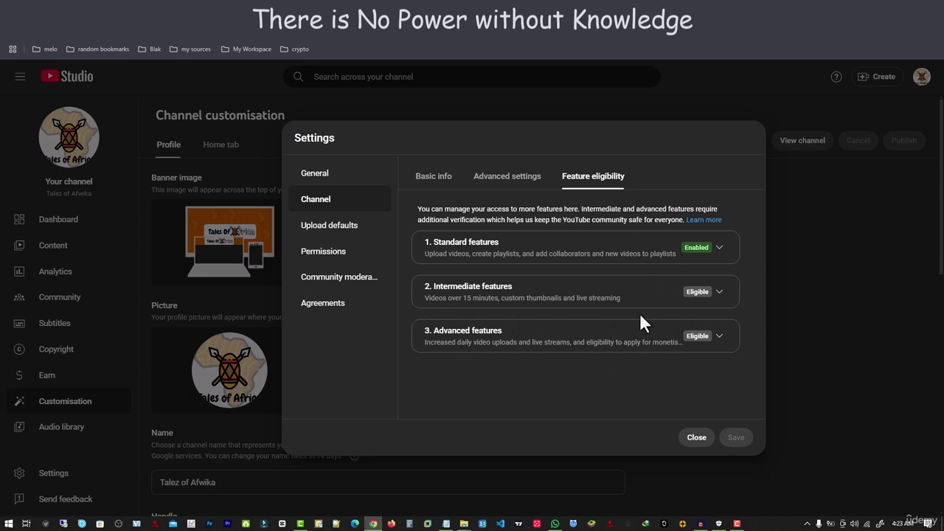
click(719, 293)
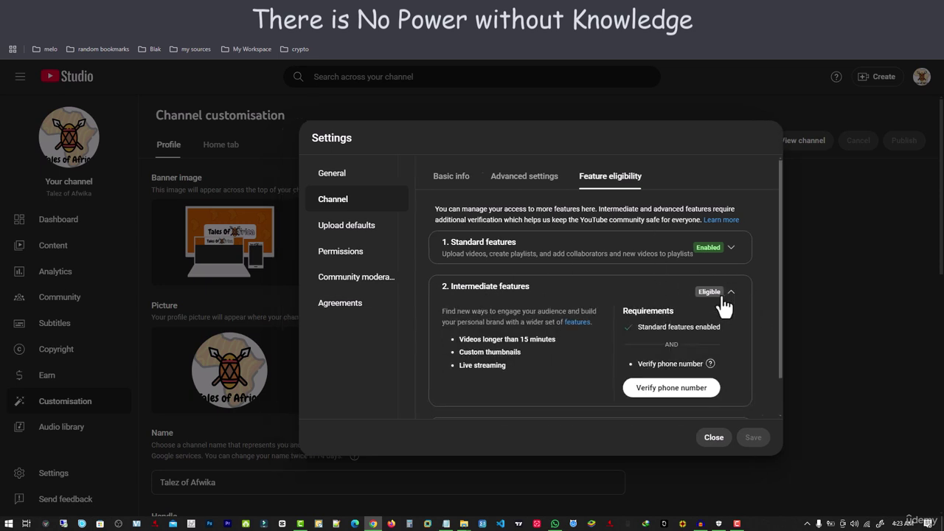
click(663, 399)
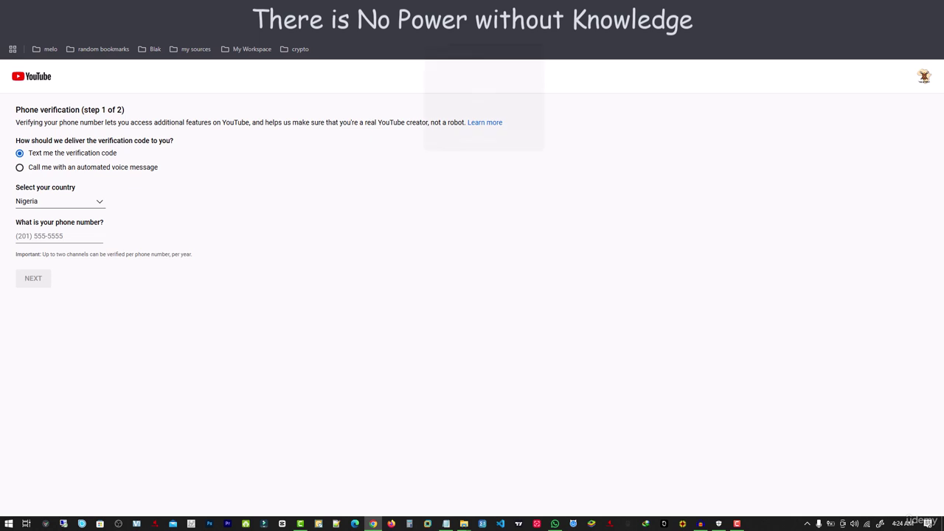
Step: Return to the feature eligibility settings and examine the benefits and requirements of the advanced features, including the valid ID option
click(484, 10)
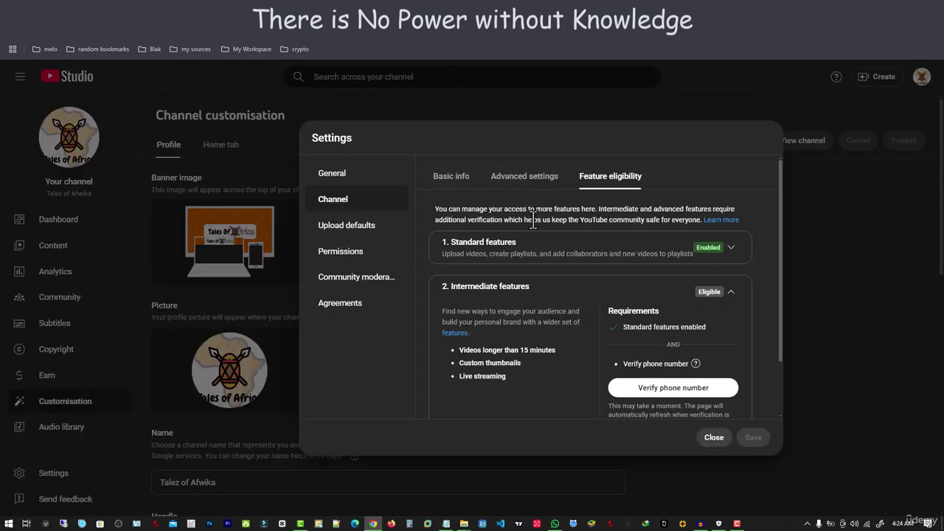
scroll(675, 332, down, 2)
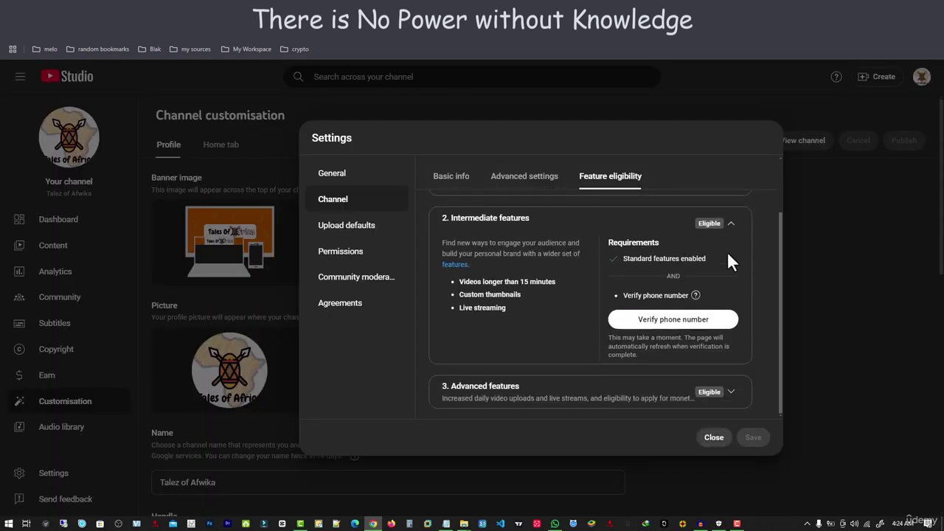
click(731, 226)
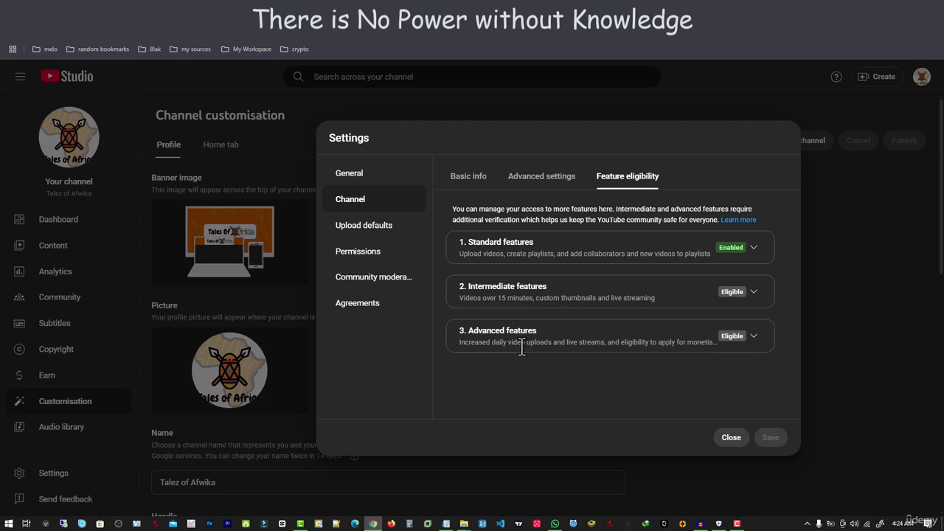
click(754, 335)
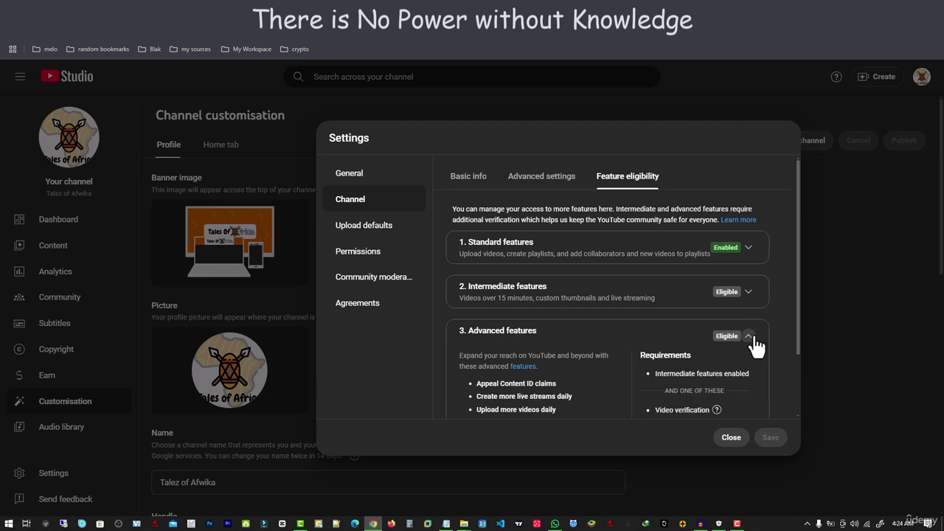
scroll(754, 335, down, 2)
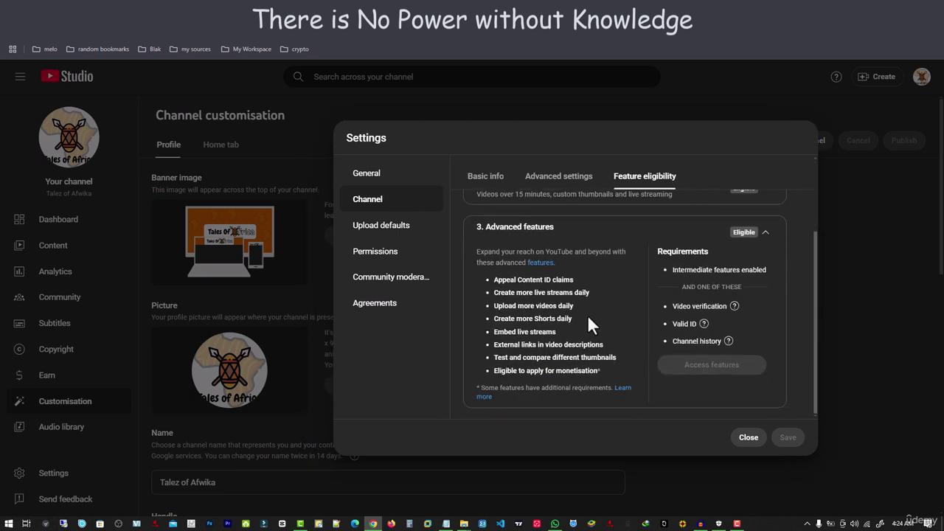
mouse_move(686, 307)
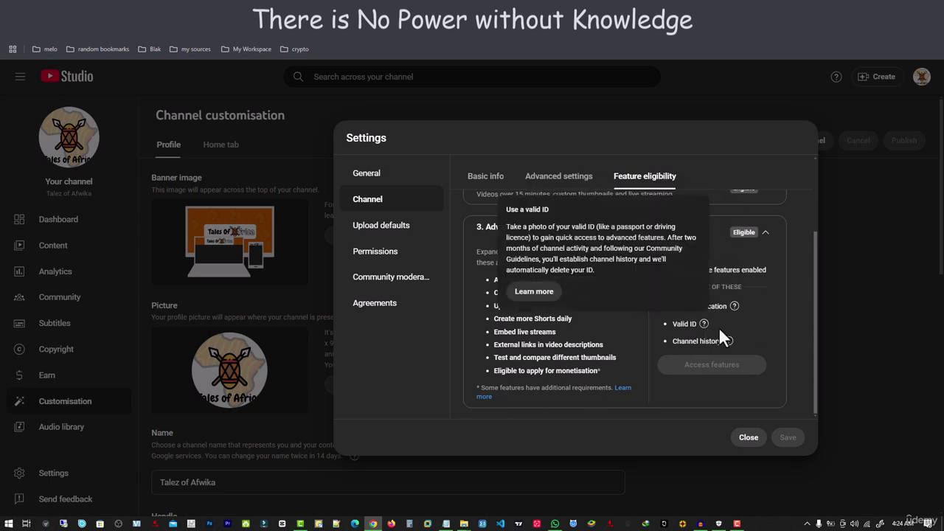
mouse_move(701, 343)
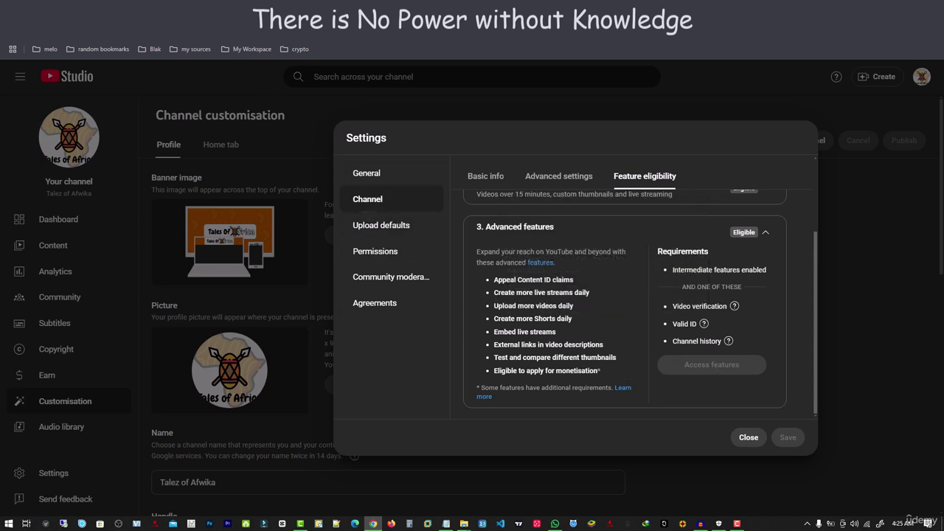
key(ctrl+Tab)
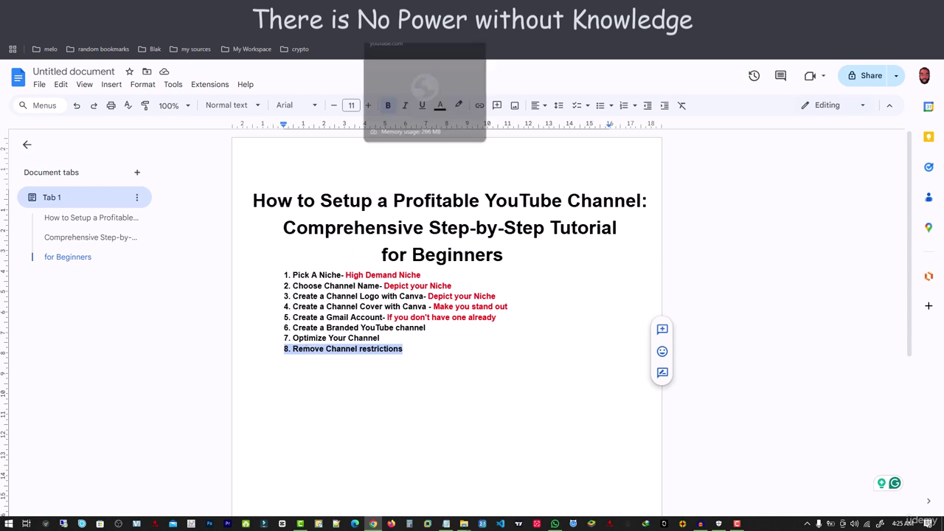
click(452, 10)
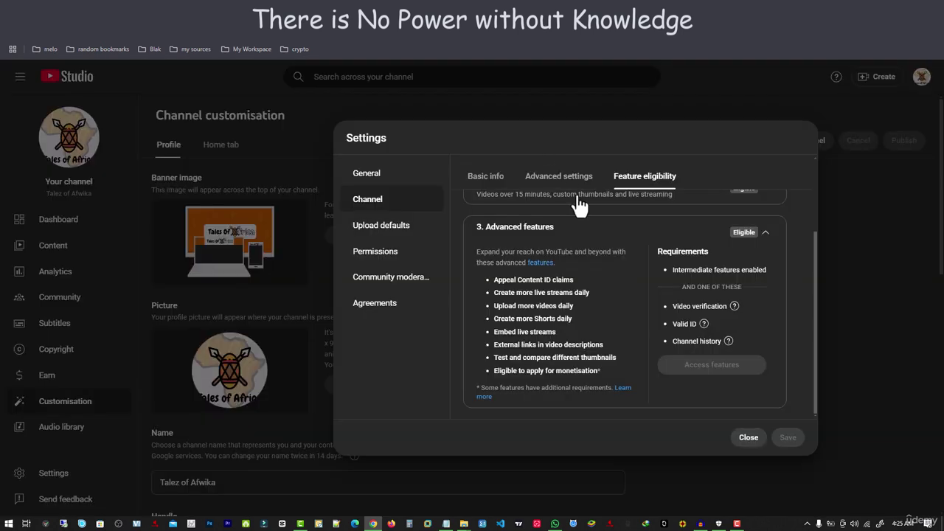